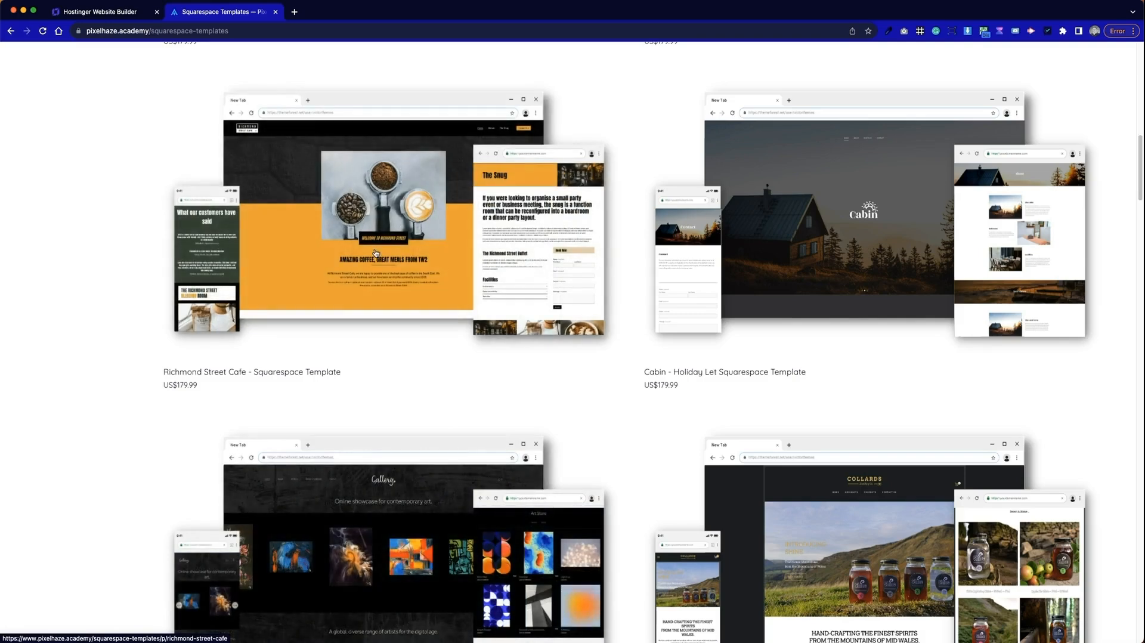
# Open the Richmond Street Cafe Squarespace template, browse its preview images and look through its product page
pyautogui.click(447, 219)
pyautogui.click(674, 365)
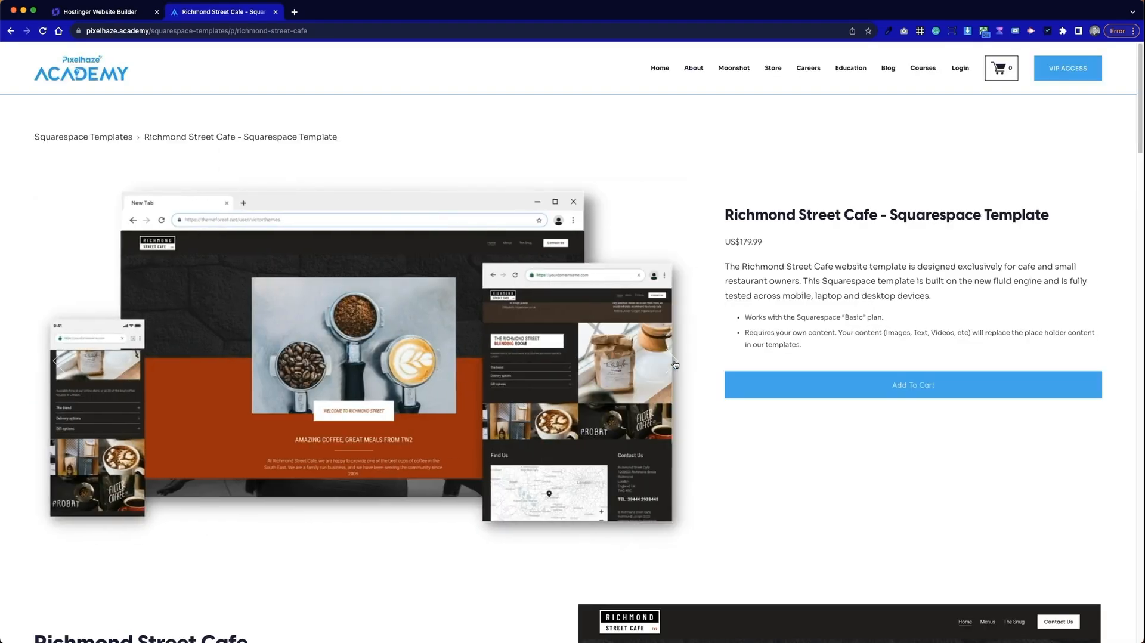
pyautogui.click(674, 364)
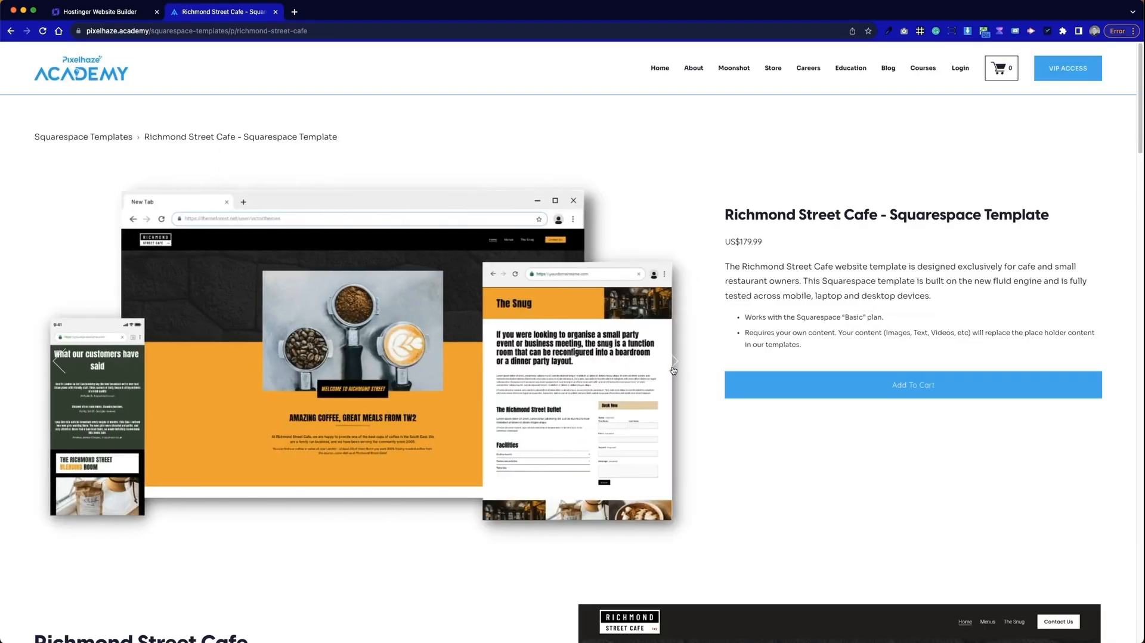
pyautogui.scroll(-20, 686, 534)
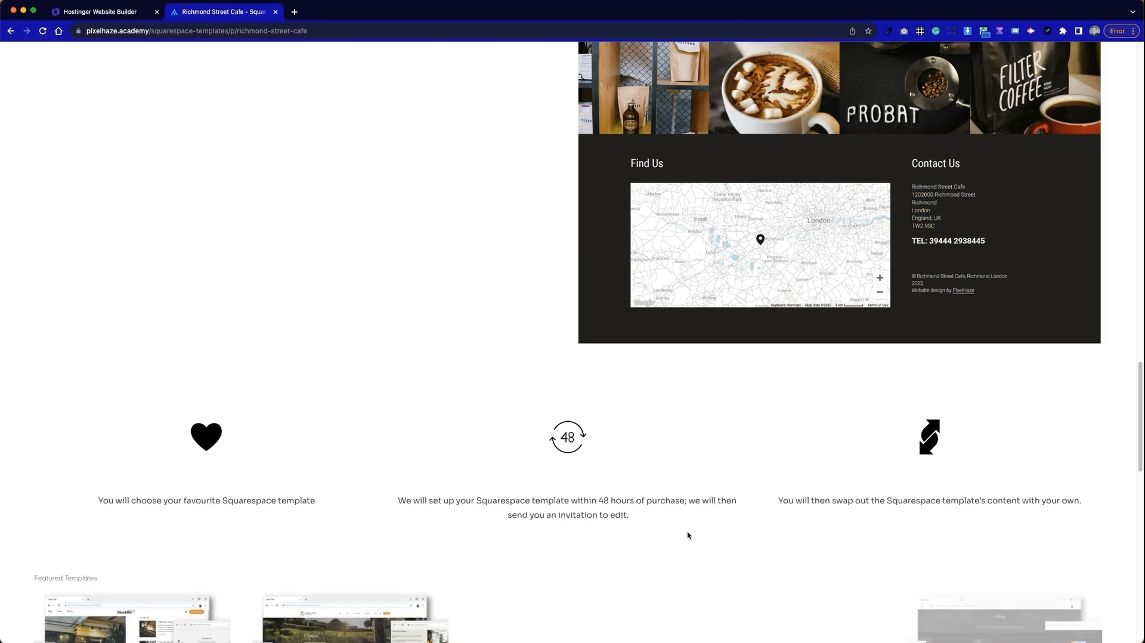
pyautogui.scroll(9, 687, 537)
pyautogui.scroll(5, 755, 427)
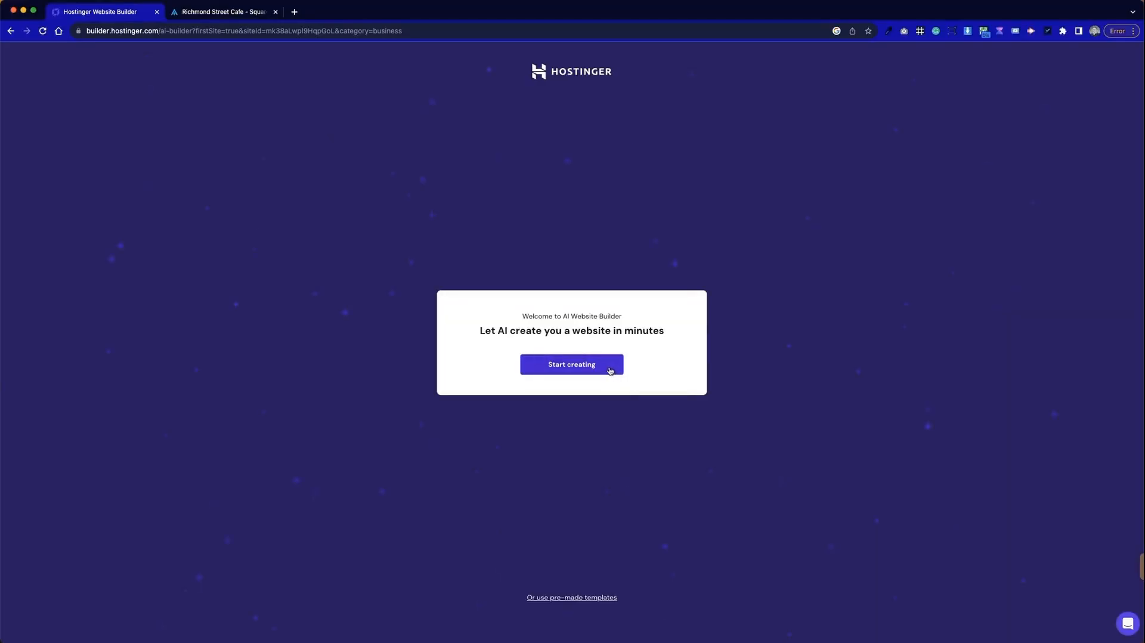
# Start a website in Hostinger's AI Website Builder with the brand name "Richmond St Cav" and choose the website type
pyautogui.click(611, 368)
pyautogui.write('Richmond St Cav')
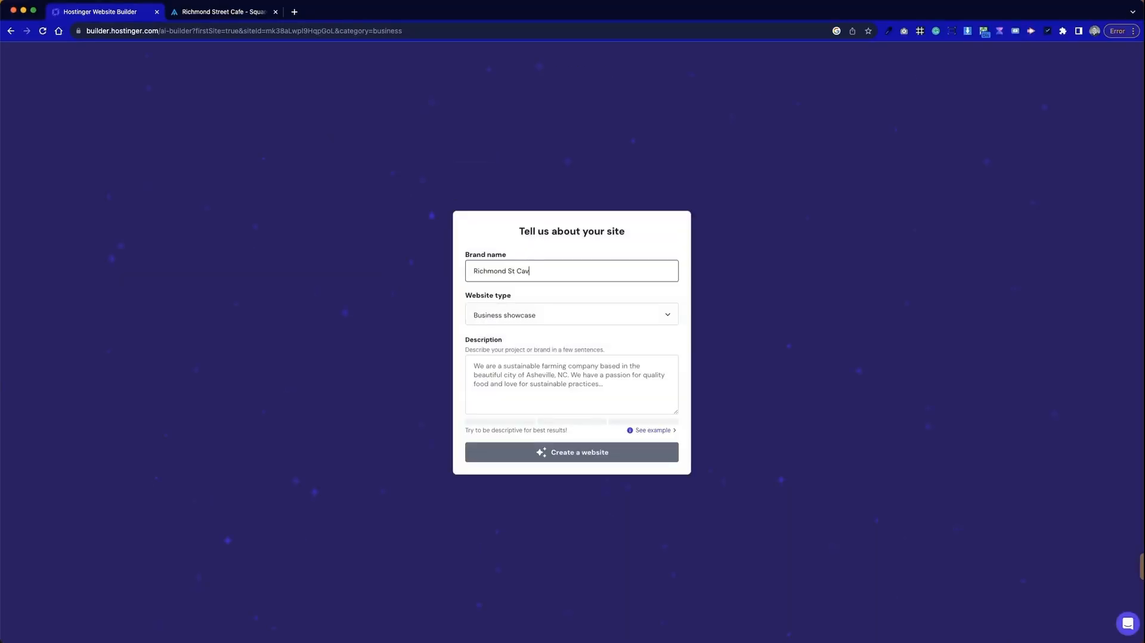
pyautogui.click(579, 315)
pyautogui.click(537, 376)
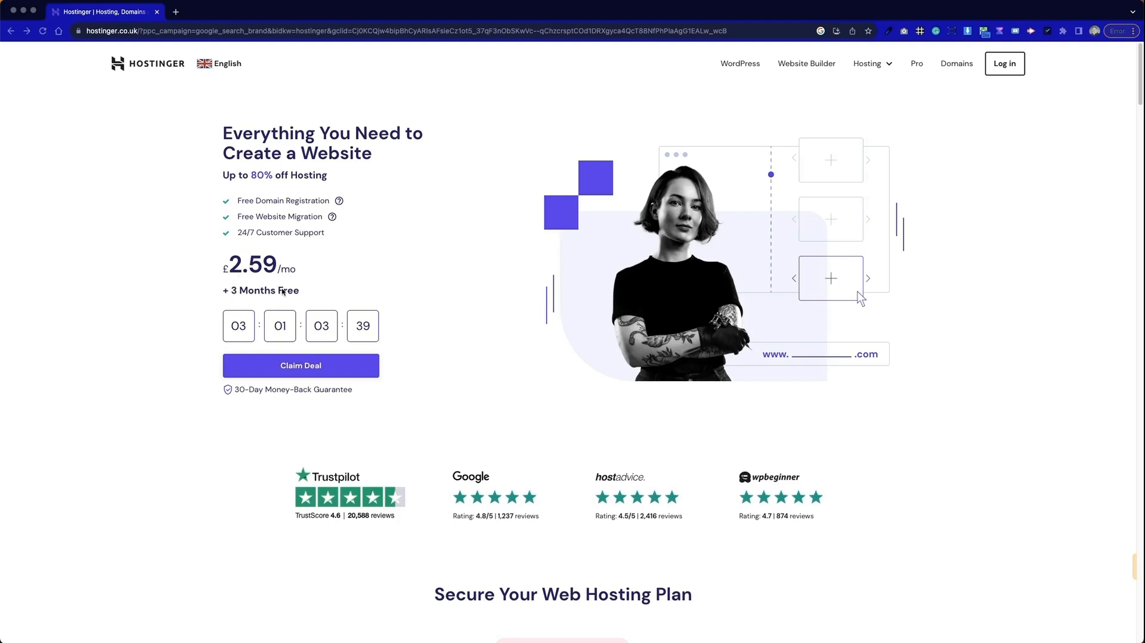
# Go to the hosting deal's pricing plans and review the Premium plan's price, top features and website builder features
pyautogui.moveTo(332, 220)
pyautogui.click(302, 365)
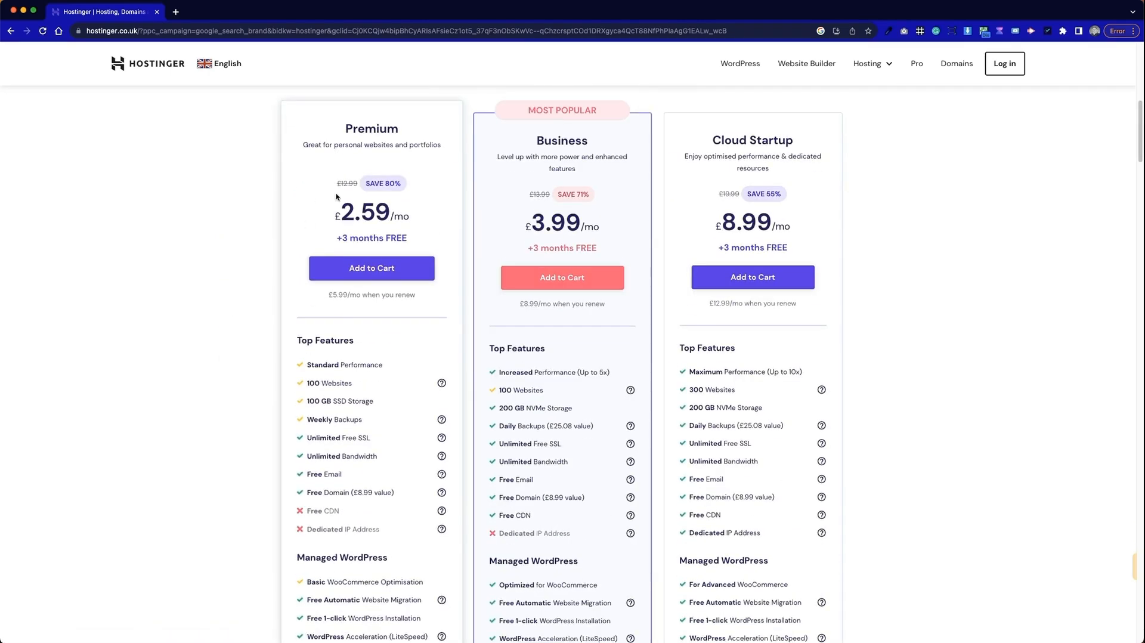
pyautogui.scroll(-1, 390, 339)
pyautogui.scroll(3, 391, 340)
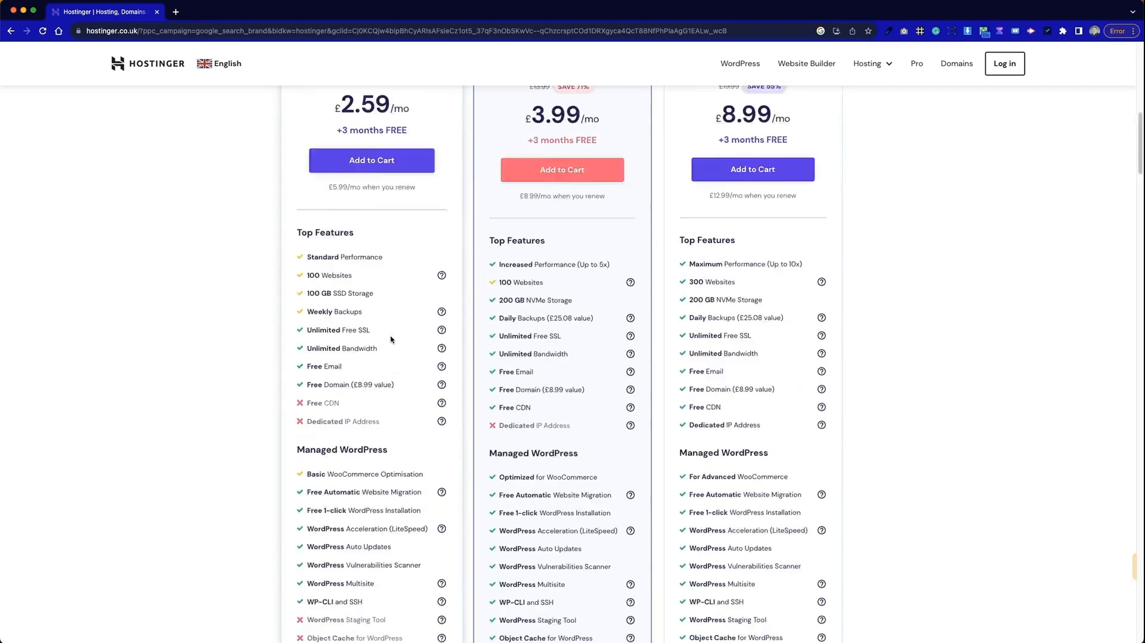
pyautogui.scroll(-6, 391, 339)
pyautogui.scroll(-7, 390, 338)
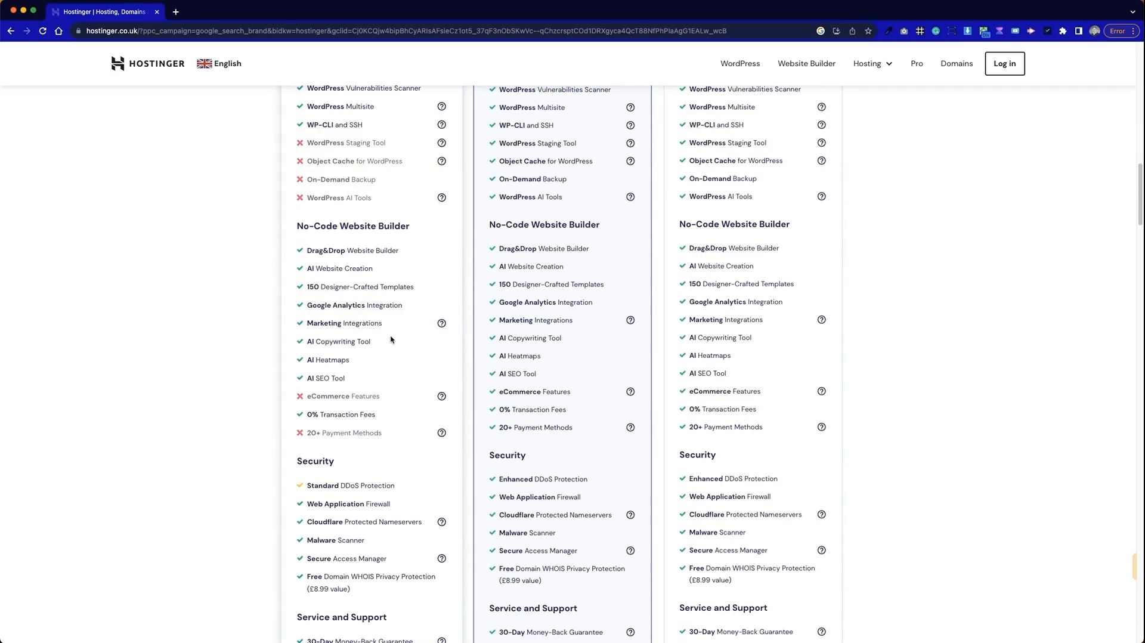
pyautogui.scroll(-3, 390, 340)
pyautogui.scroll(11, 391, 334)
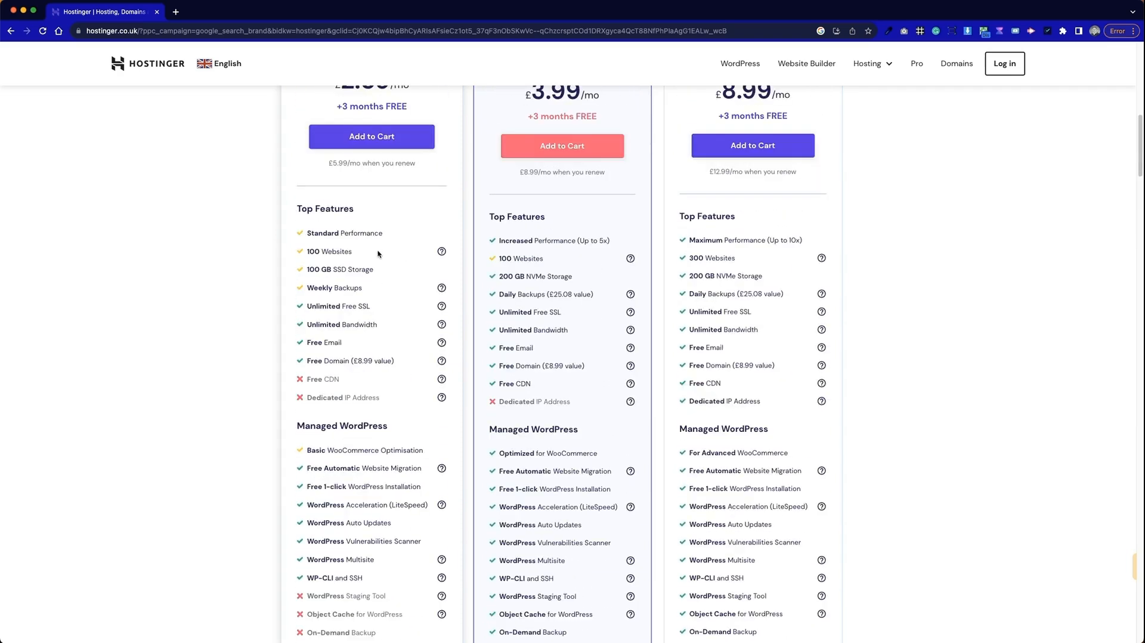
pyautogui.scroll(2, 348, 235)
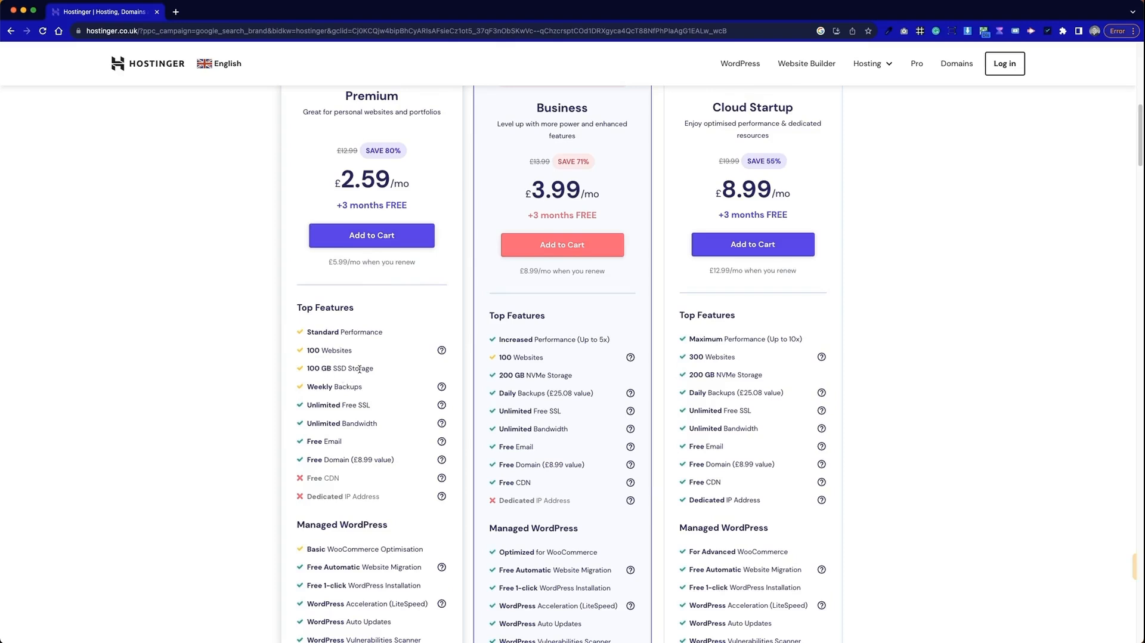
pyautogui.scroll(-1, 374, 396)
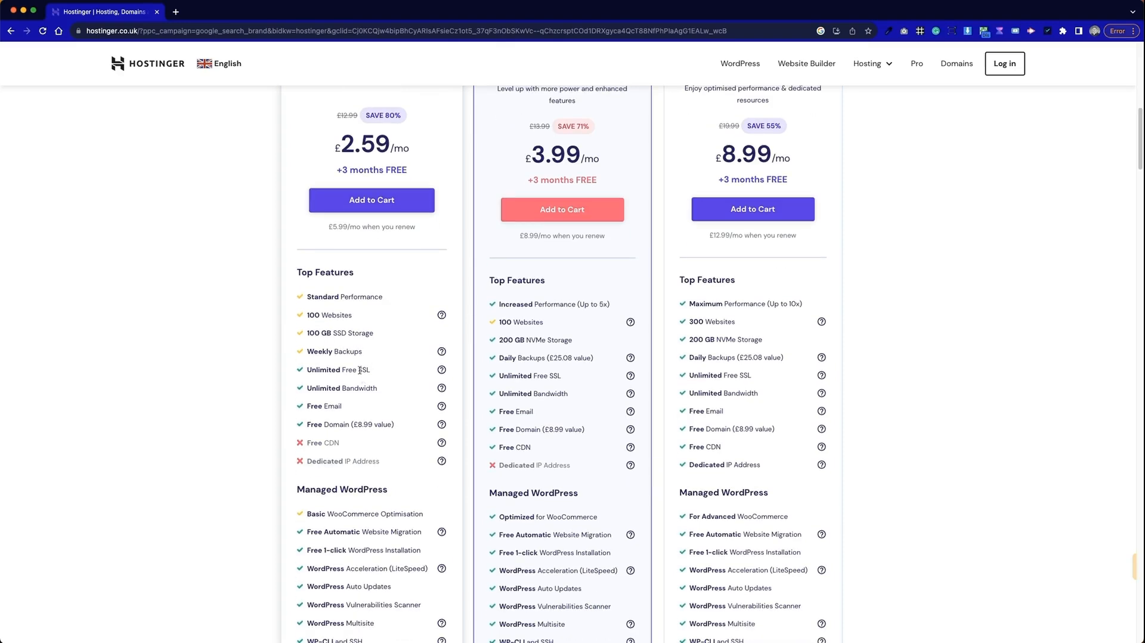
# Read the Free CDN and Free Email explanations and compare the No-Code Website Builder features across the plans
pyautogui.scroll(-2, 352, 380)
pyautogui.moveTo(445, 380)
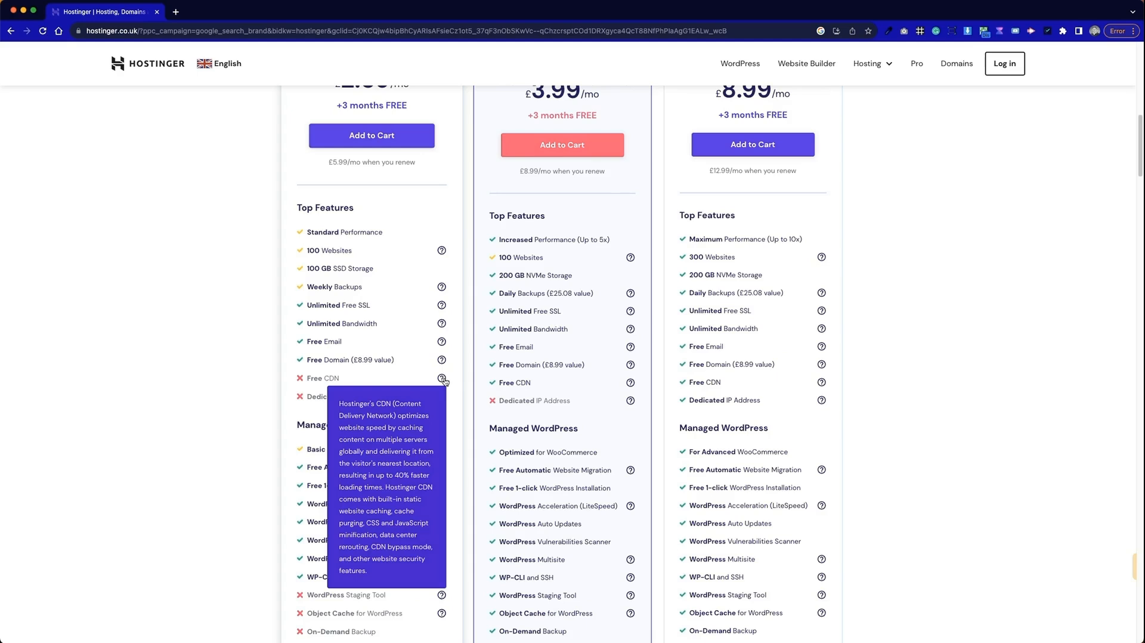
pyautogui.scroll(5, 525, 414)
pyautogui.moveTo(634, 487)
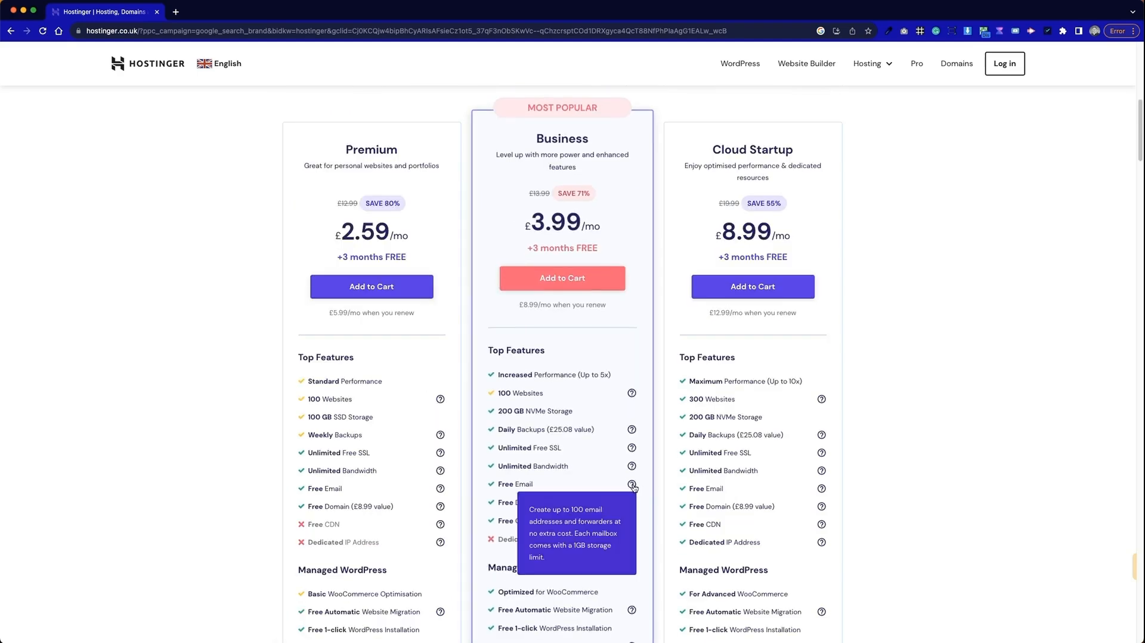
pyautogui.scroll(-10, 288, 581)
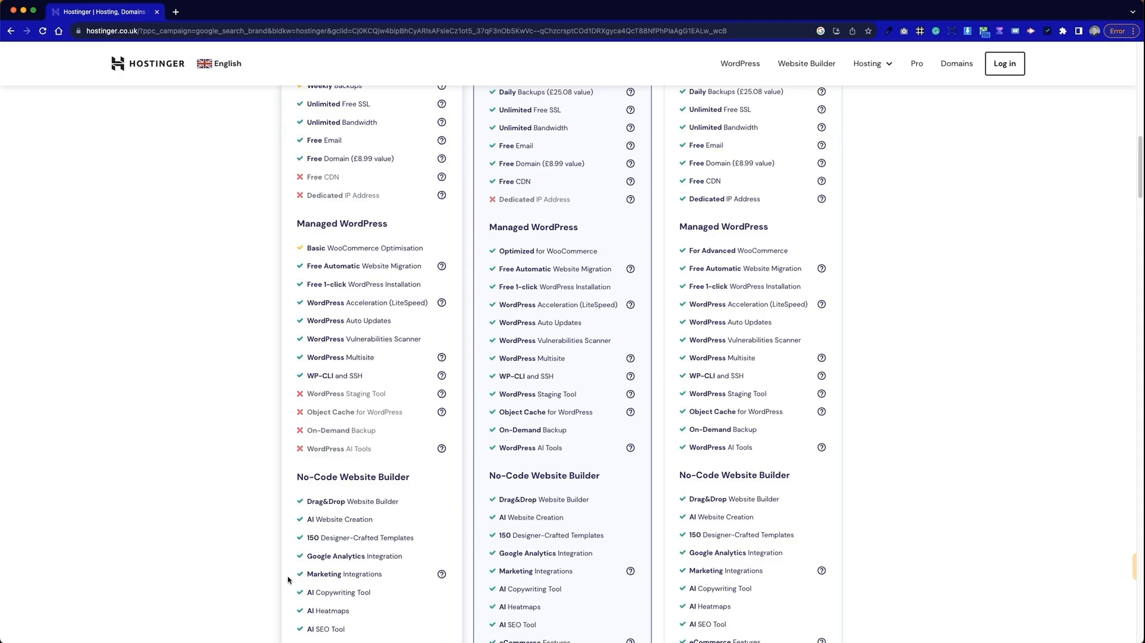
pyautogui.scroll(-3, 348, 553)
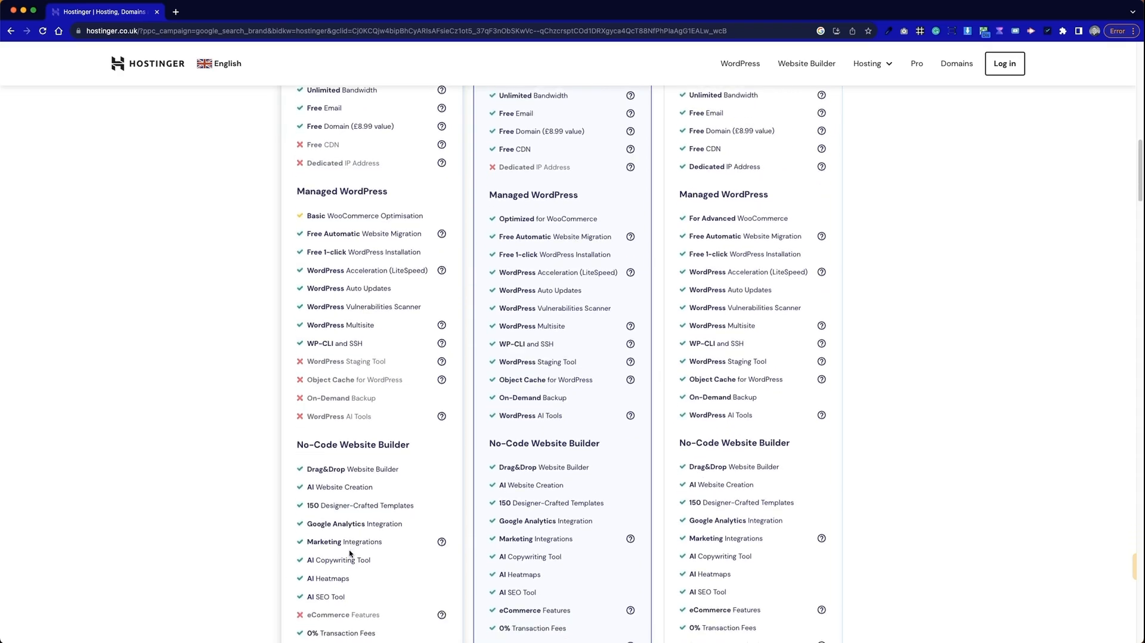
pyautogui.scroll(-1, 351, 554)
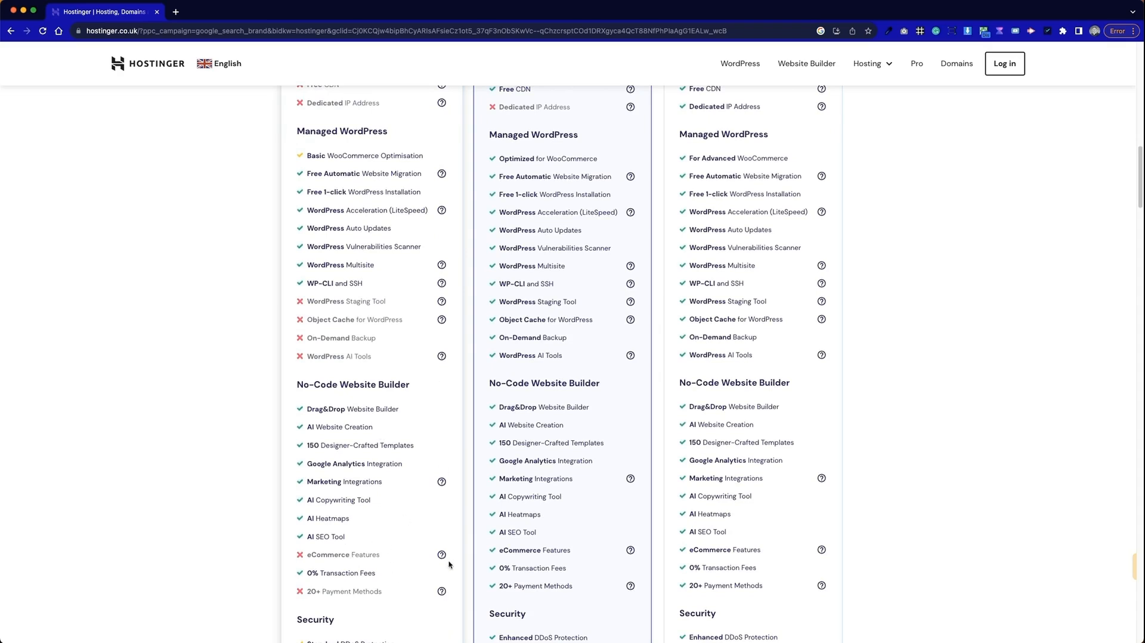
pyautogui.scroll(15, 311, 564)
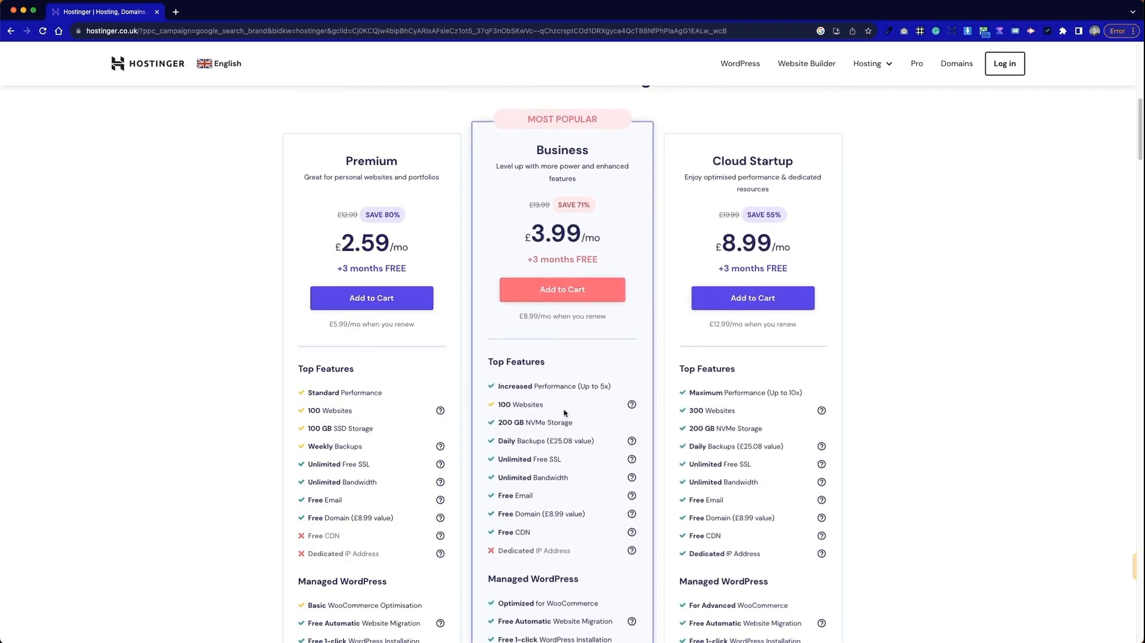
# Expand the plans' full feature lists and examine their technical details
pyautogui.scroll(-20, 554, 474)
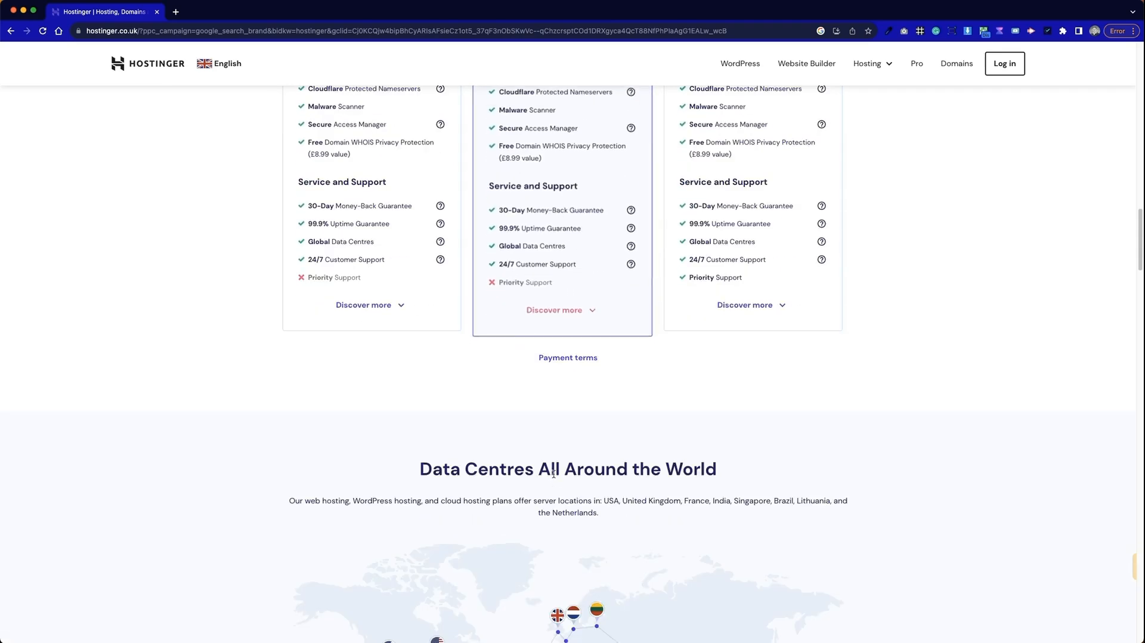
pyautogui.scroll(4, 592, 569)
pyautogui.click(587, 574)
pyautogui.scroll(-3, 596, 500)
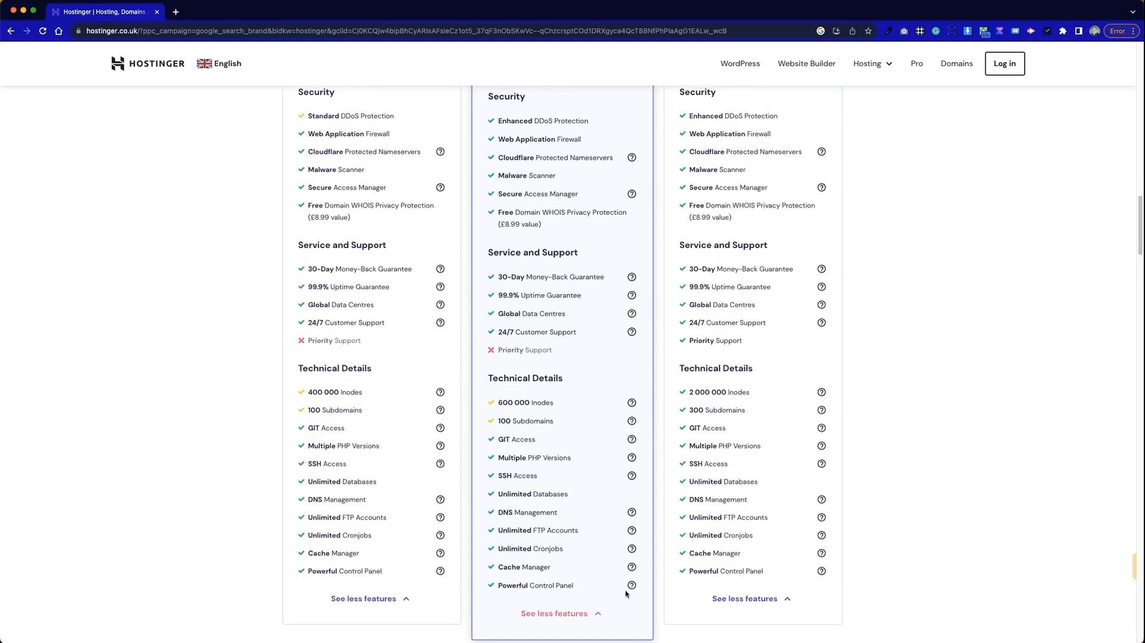
# Check the Business plan's free domain terms and add the Business plan to the cart
pyautogui.scroll(15, 626, 594)
pyautogui.moveTo(631, 539)
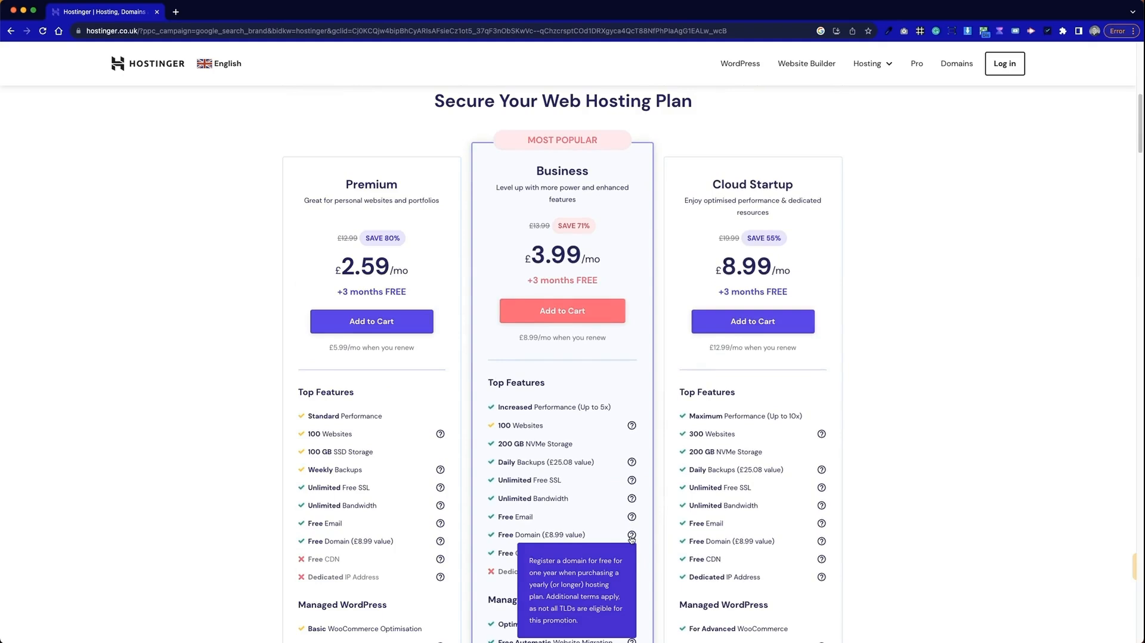
pyautogui.scroll(1, 582, 504)
pyautogui.click(563, 394)
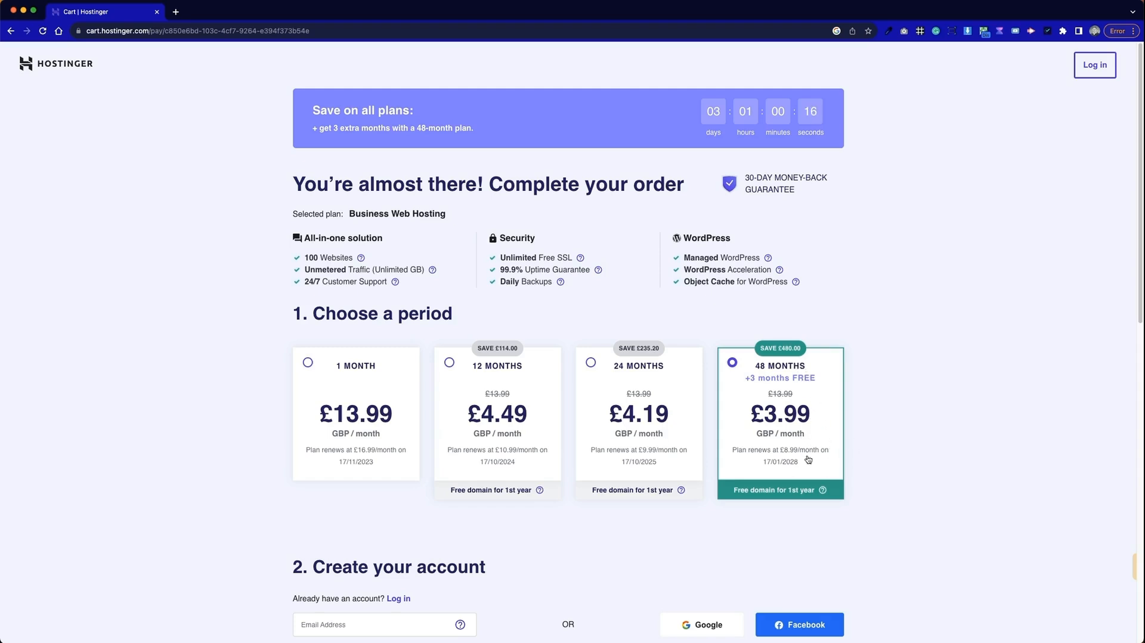
# Review the 48-month Business Web Hosting order, including its included items, taxes and total
pyautogui.scroll(-1, 796, 375)
pyautogui.scroll(-5, 704, 493)
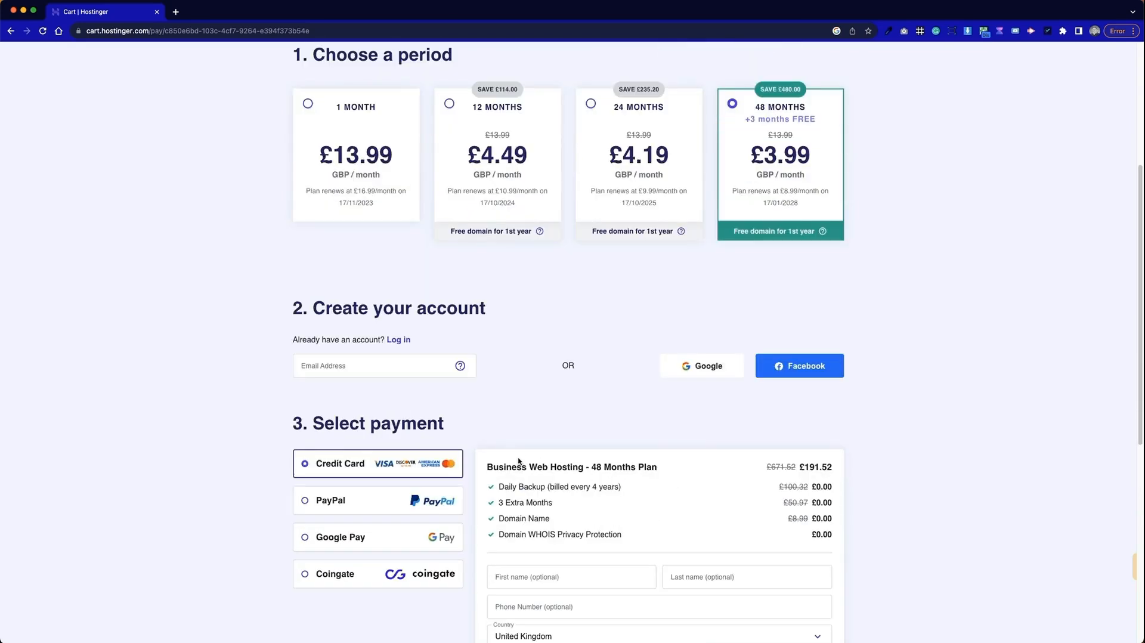
pyautogui.scroll(-9, 519, 461)
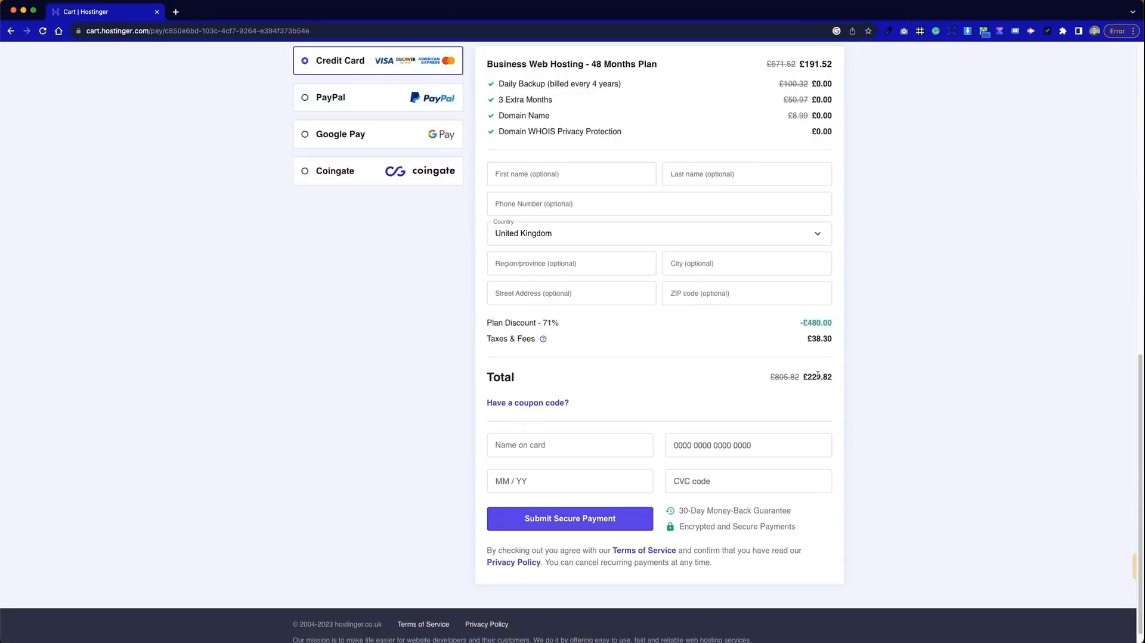
# Select the 12-month billing period for Business Web Hosting and review its order total
pyautogui.scroll(8, 708, 375)
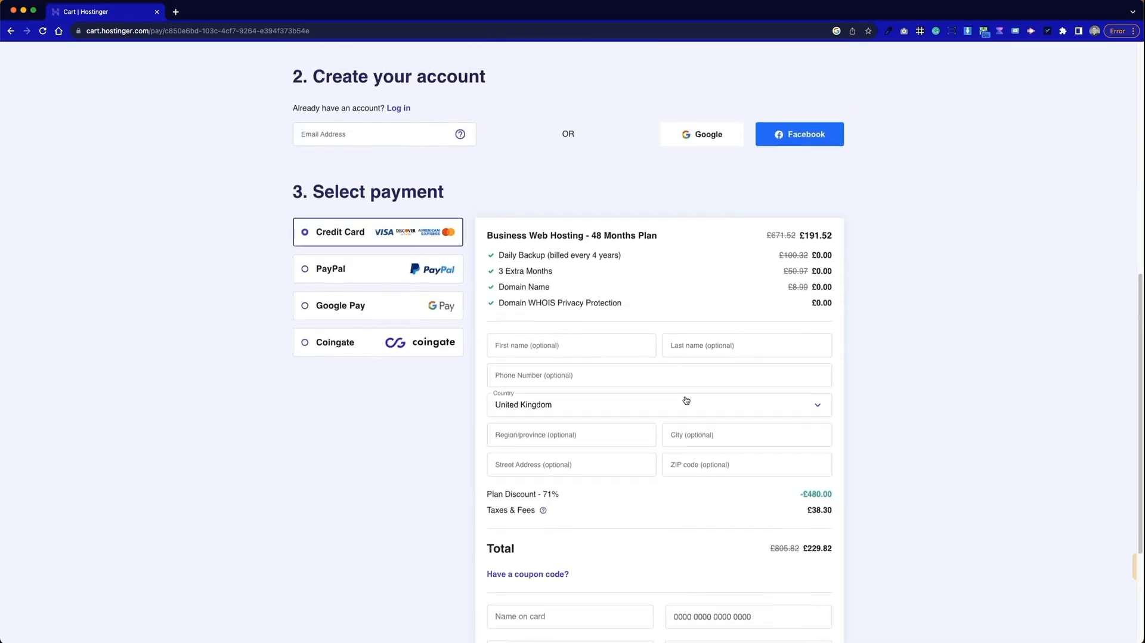
pyautogui.click(578, 167)
pyautogui.click(545, 138)
pyautogui.scroll(-7, 670, 394)
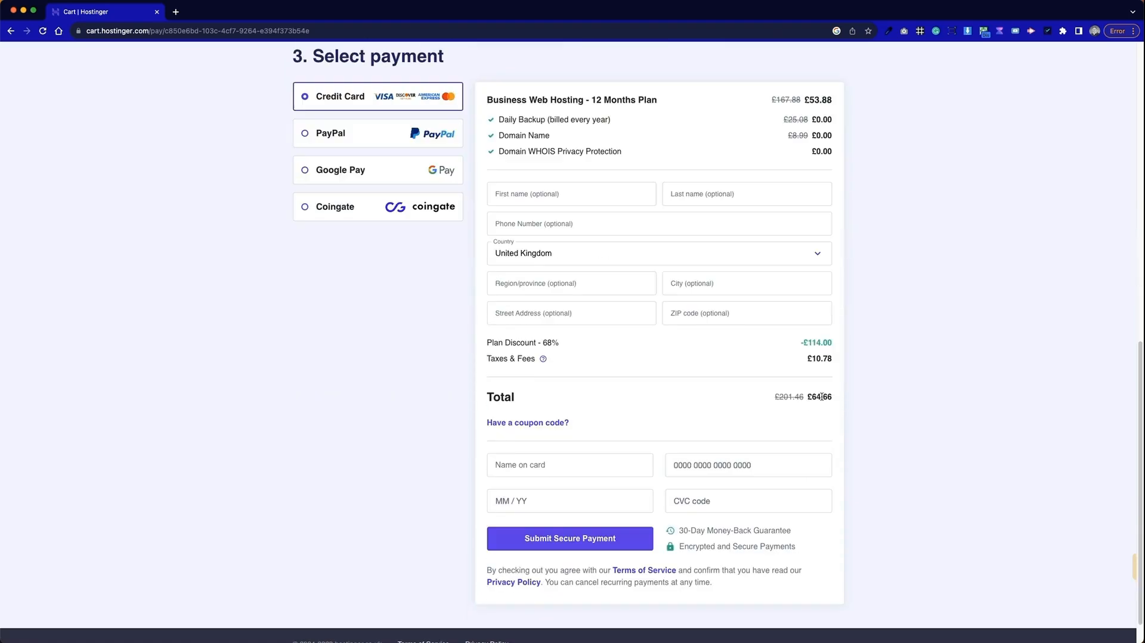
pyautogui.scroll(8, 764, 442)
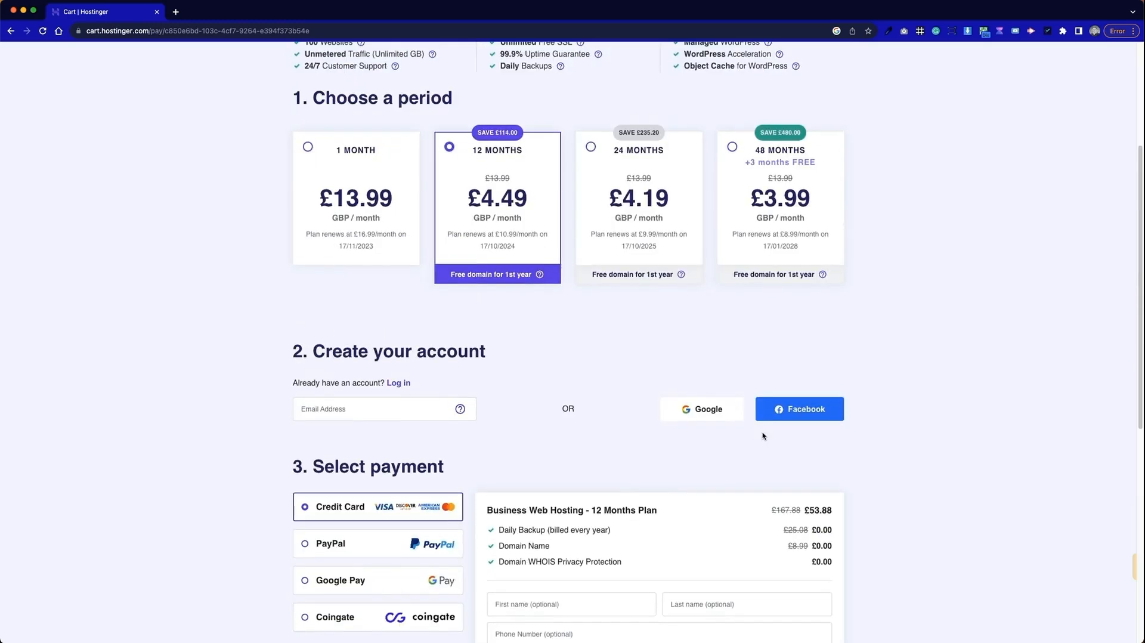
pyautogui.scroll(-6, 615, 339)
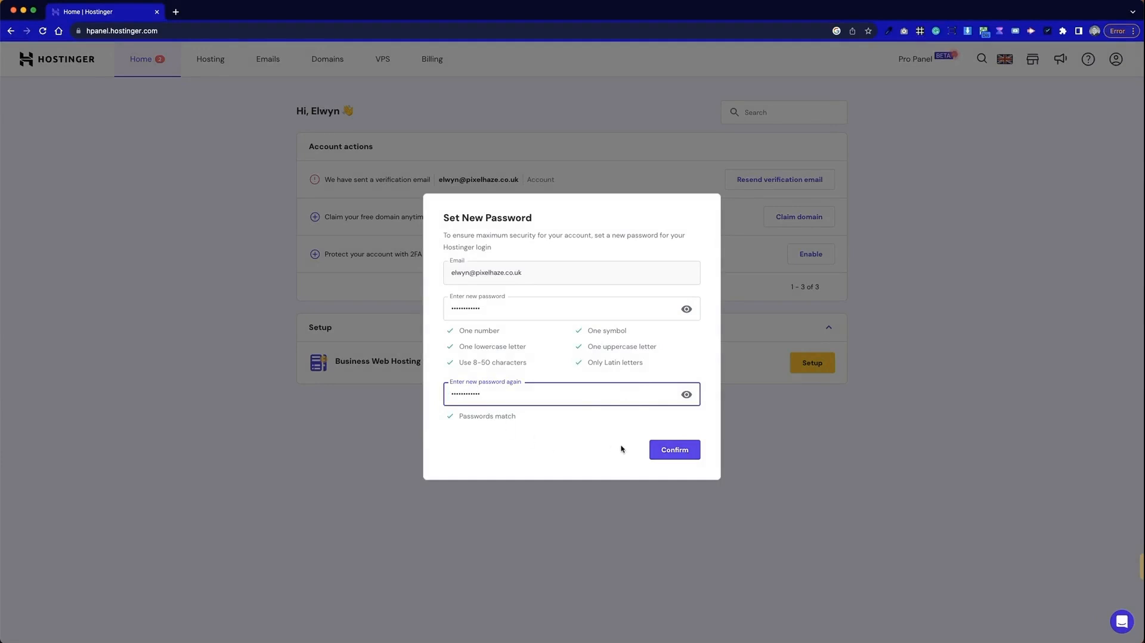
# Confirm the new account password and start the guided website setup
pyautogui.click(683, 449)
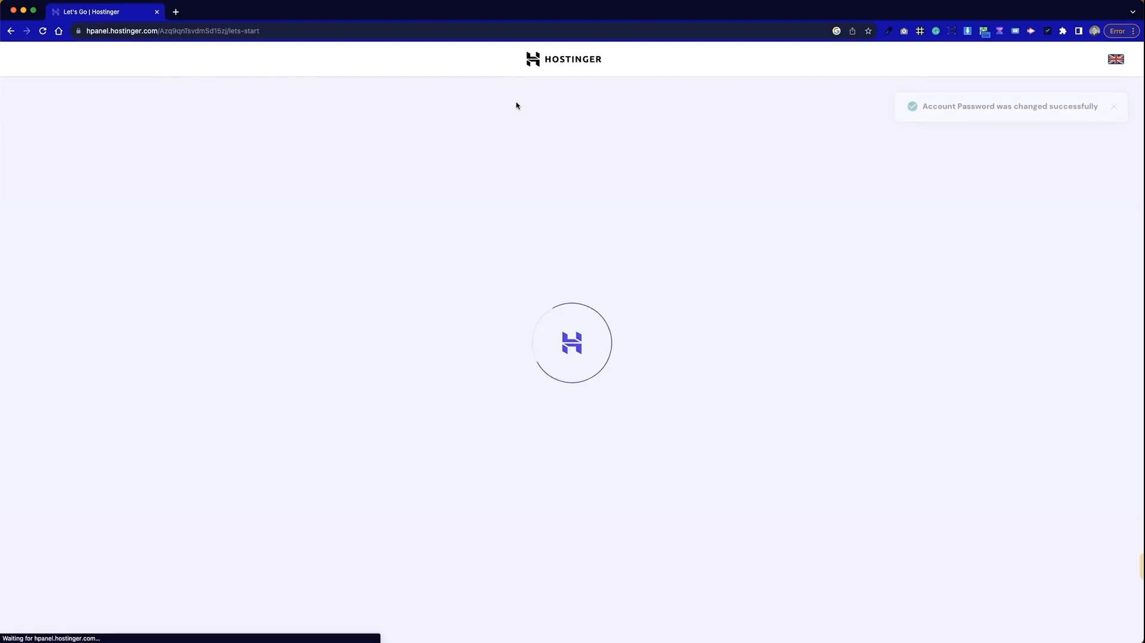
pyautogui.click(571, 445)
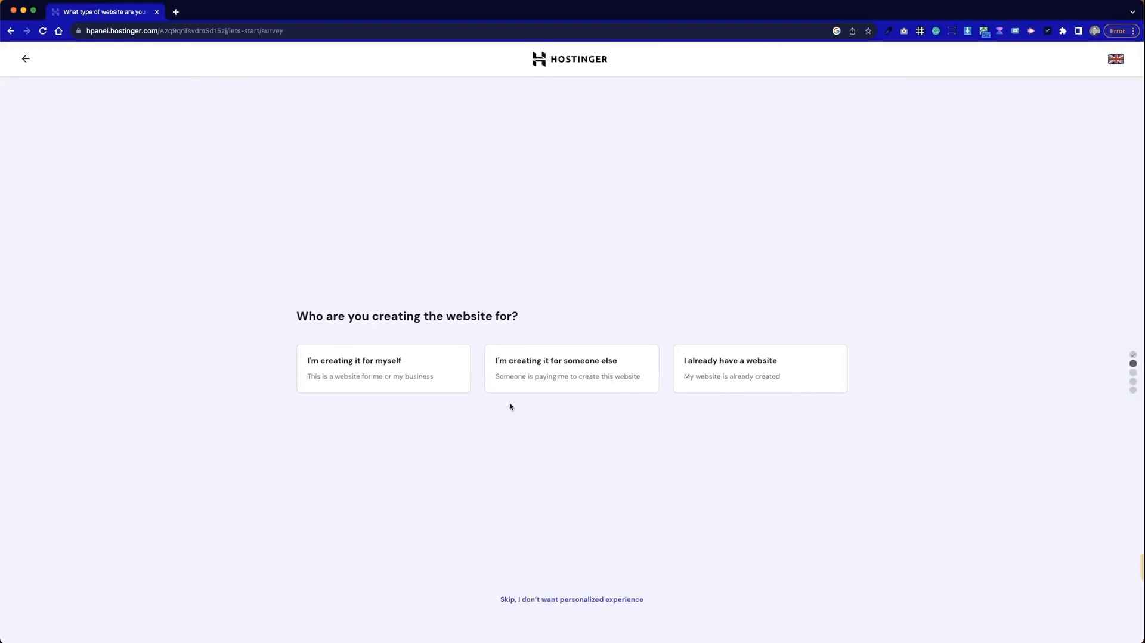
# Answer the setup survey: creating it for myself, building it myself, Business website, and no help needed
pyautogui.click(427, 378)
pyautogui.click(428, 380)
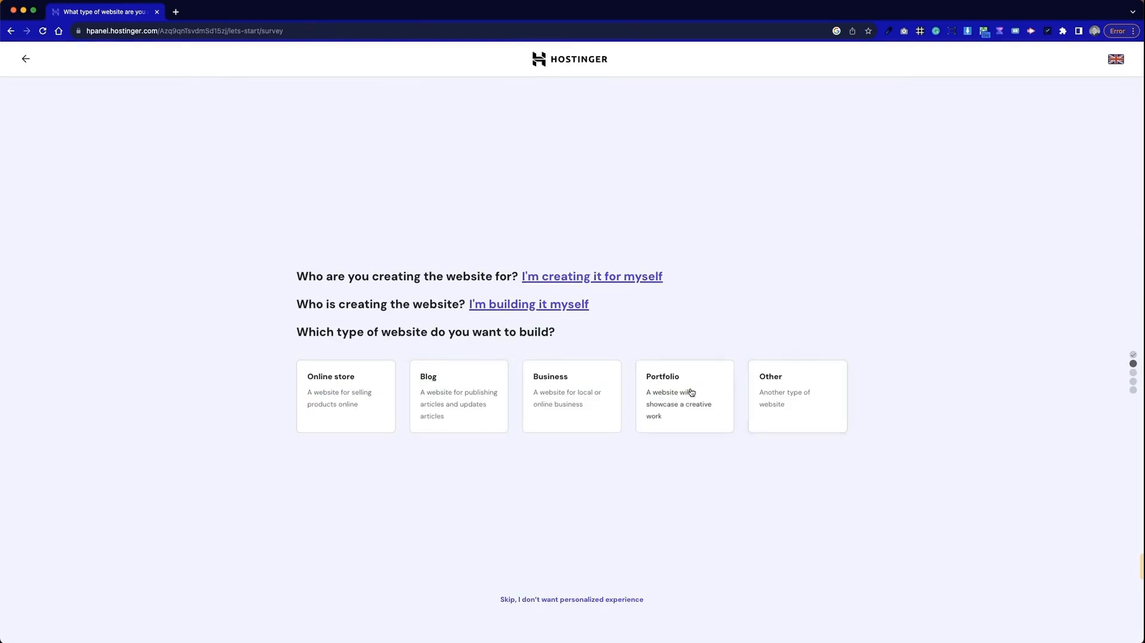
pyautogui.click(588, 387)
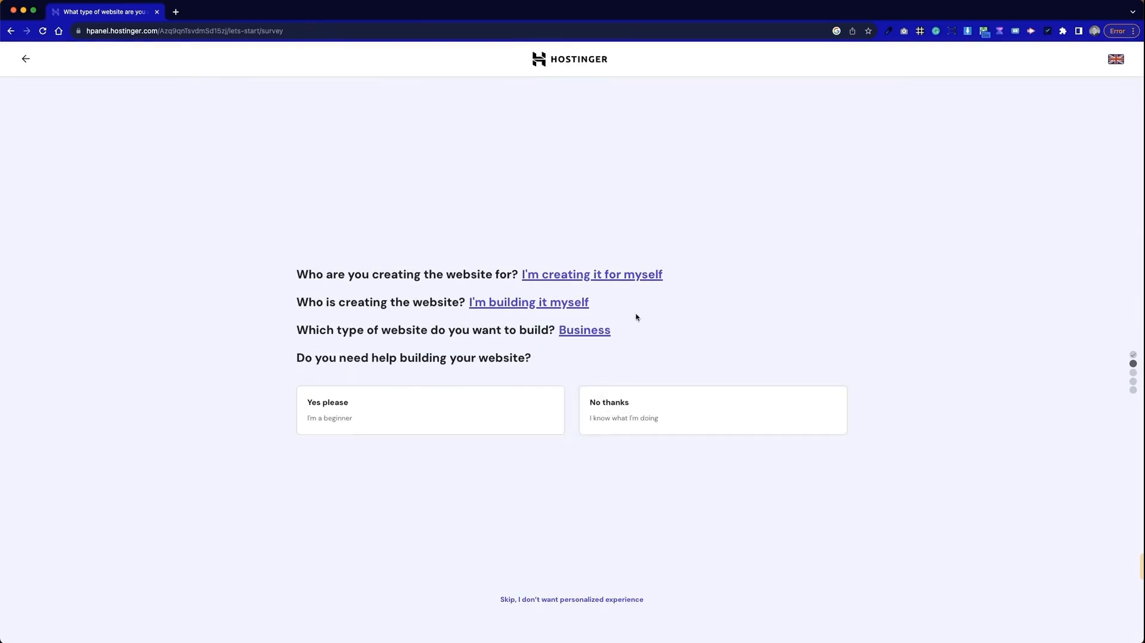
pyautogui.click(672, 419)
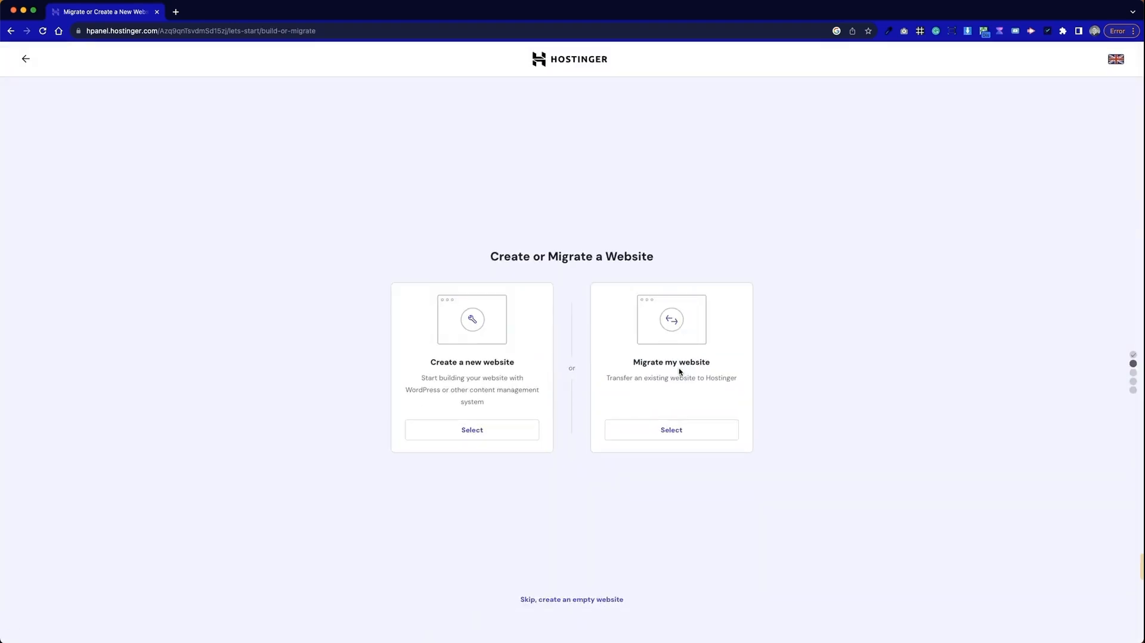
# Choose to create a new website using Hostinger Builder with AI as the platform
pyautogui.click(549, 393)
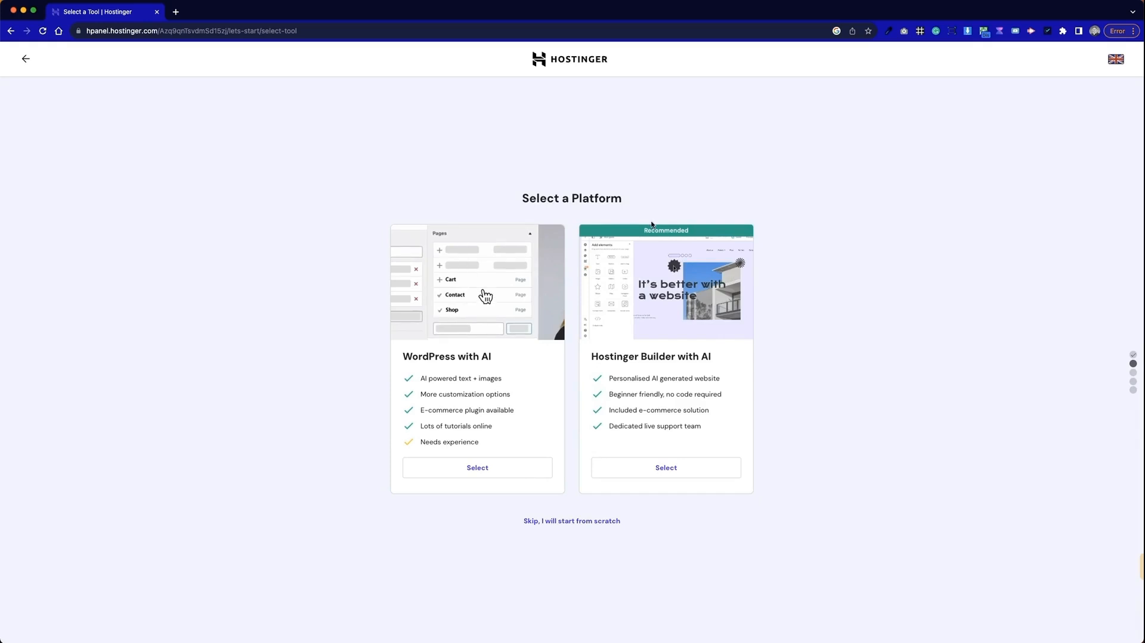
pyautogui.click(691, 467)
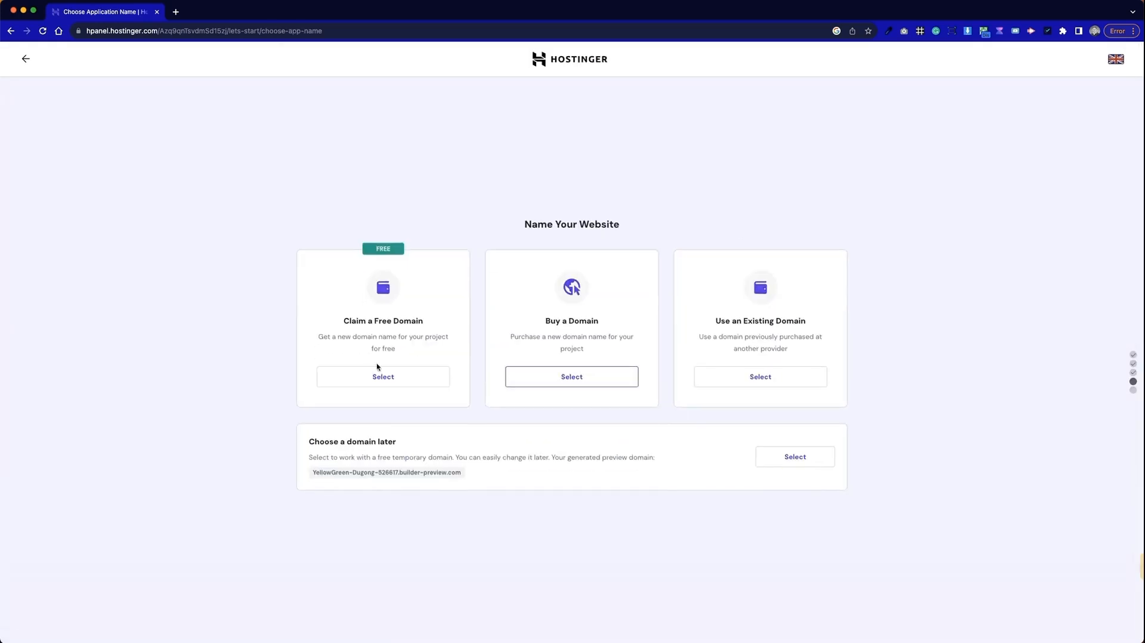
# Search for pixelhazewebdesign.com as a free domain, but continue with the temporary preview domain by choosing a domain later
pyautogui.click(388, 378)
pyautogui.click(460, 410)
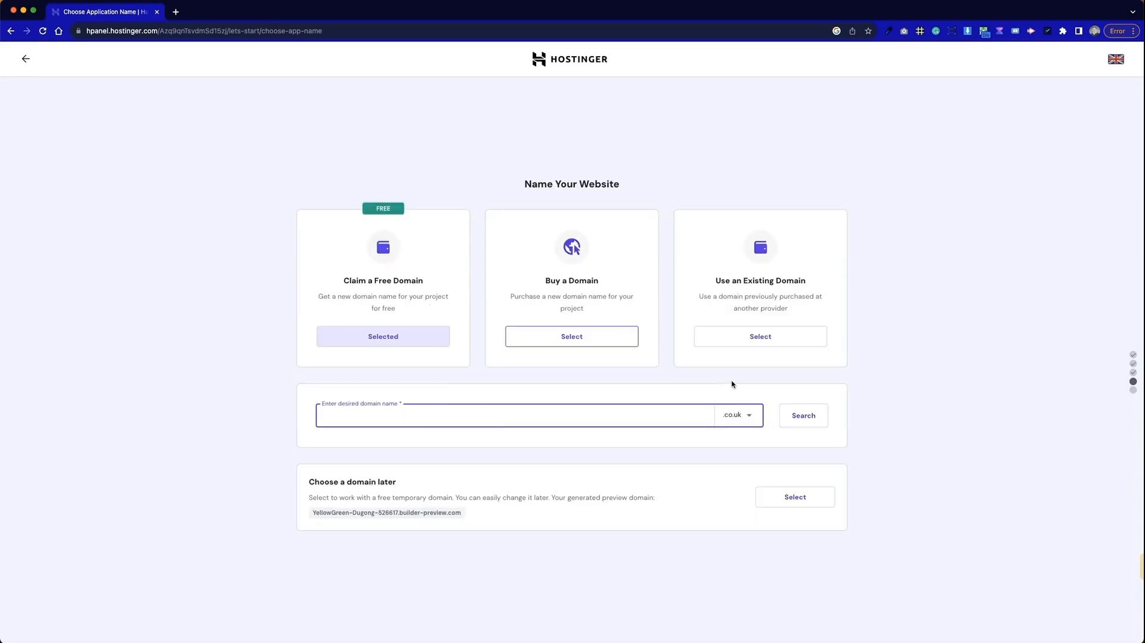
pyautogui.write('pixelhazewebdesign')
pyautogui.click(724, 415)
pyautogui.click(712, 556)
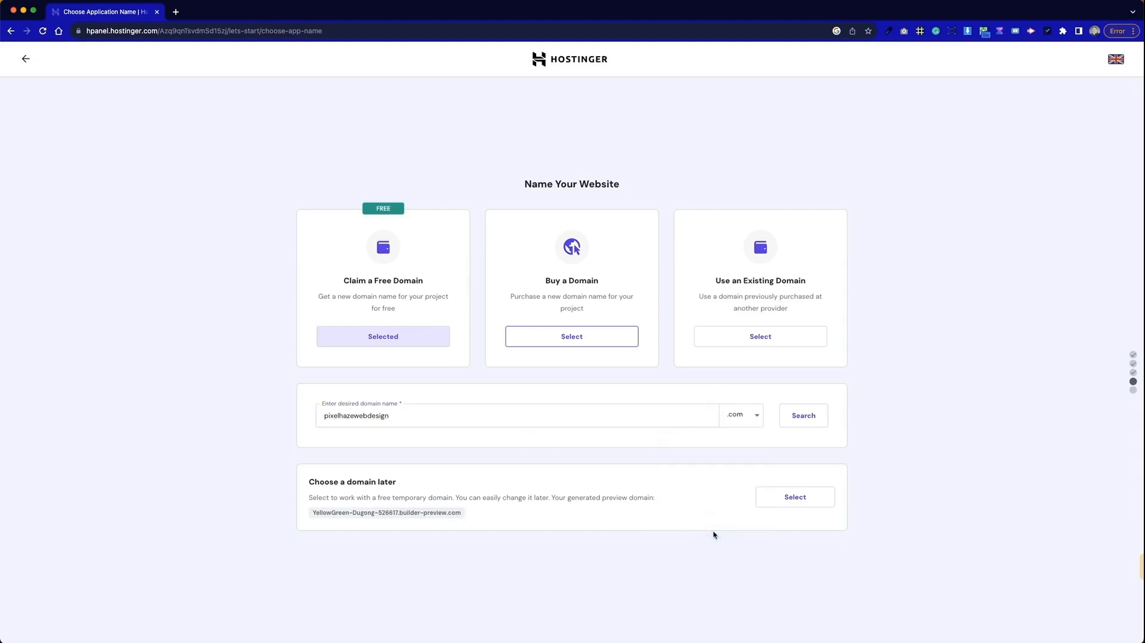
pyautogui.click(803, 415)
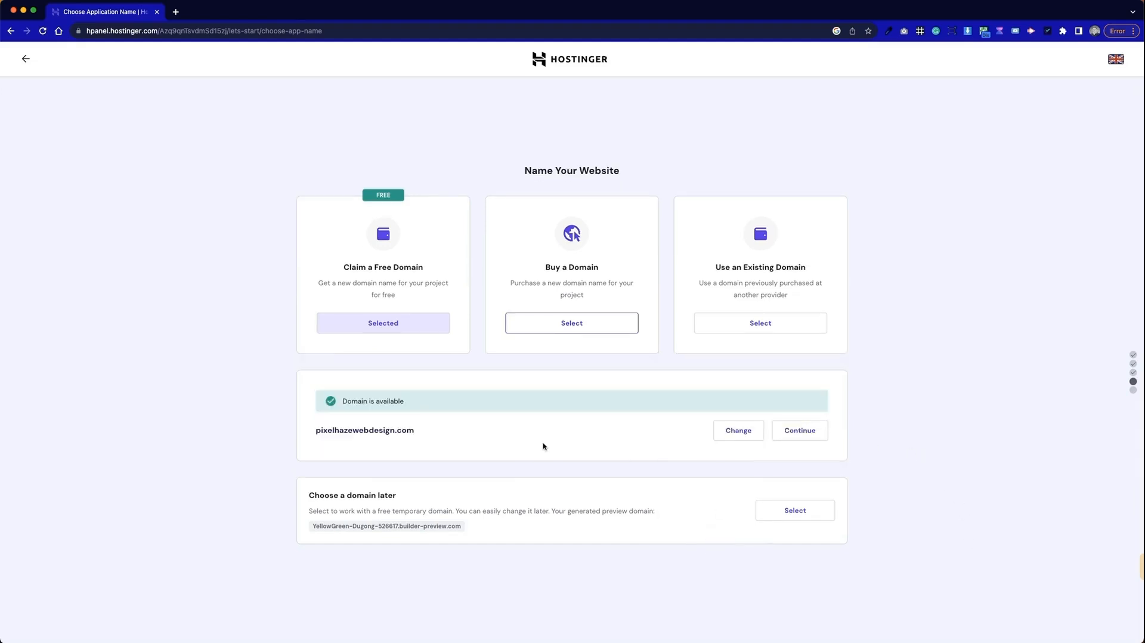
pyautogui.click(785, 521)
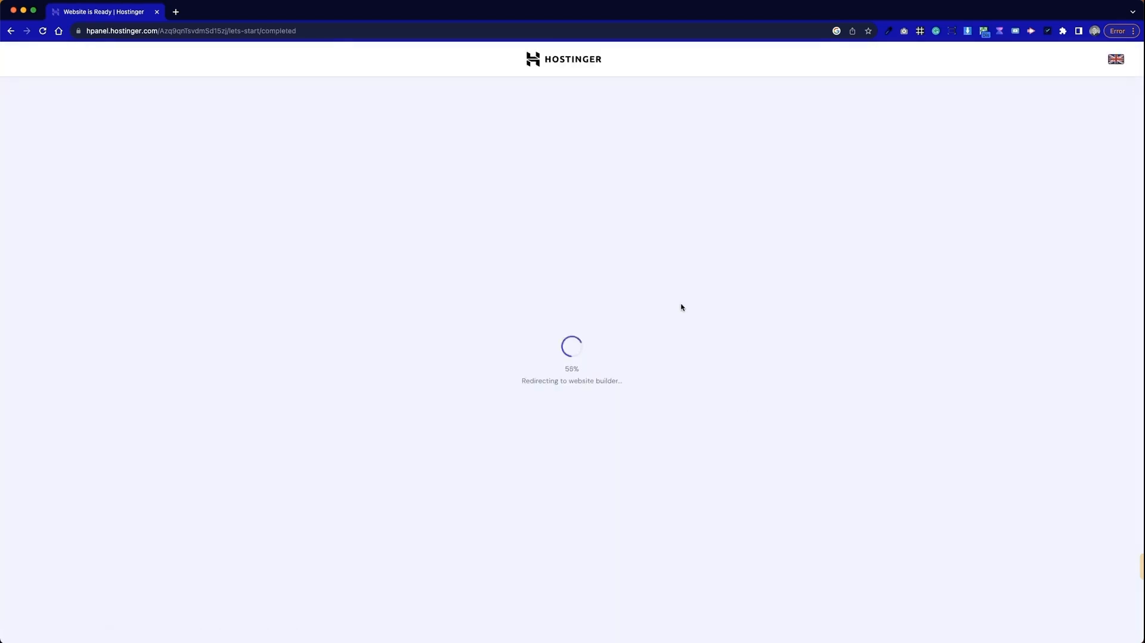
# Open pixelhaze.academy in a new browser tab and look through its Richmond Street Cafe Squarespace template page
pyautogui.click(175, 11)
pyautogui.write('pixelhaze.academy')
pyautogui.press('Return')
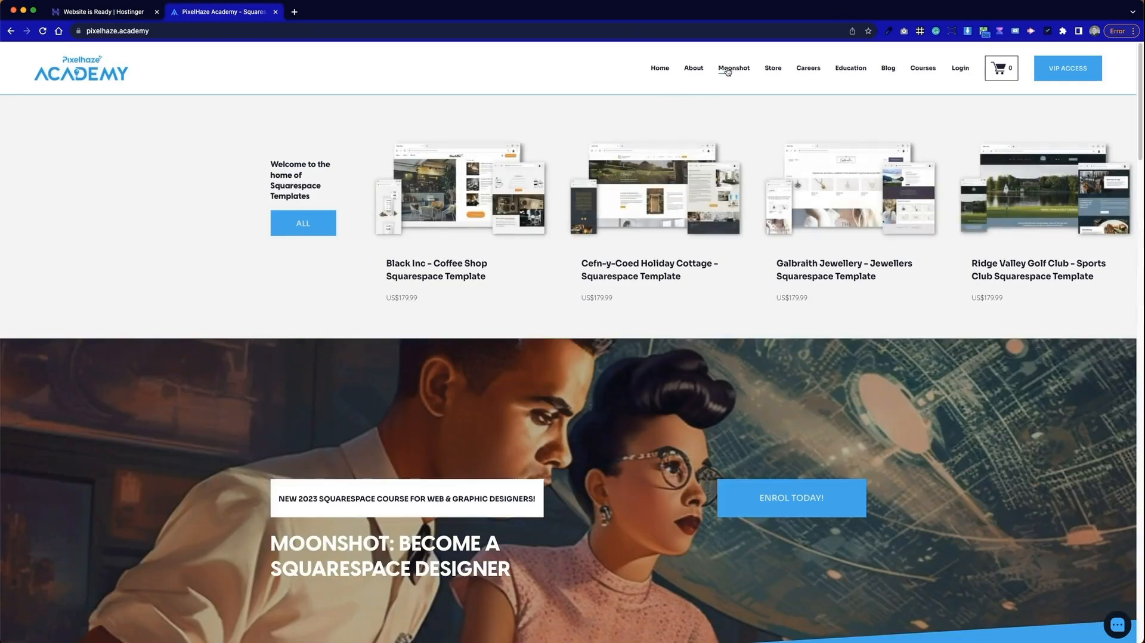
pyautogui.click(853, 84)
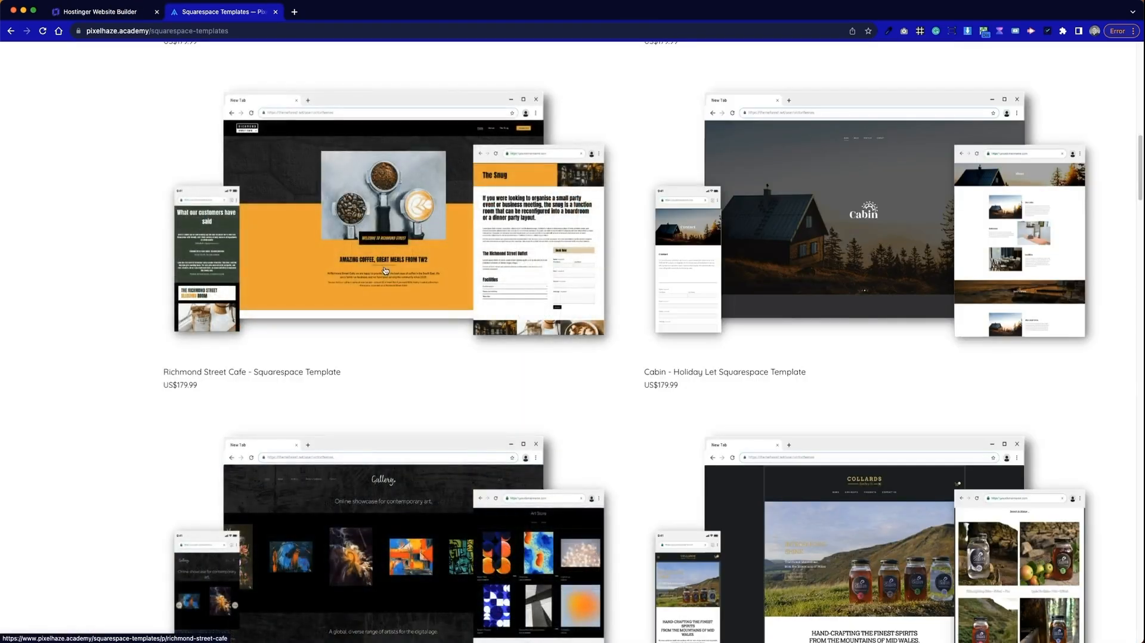
pyautogui.click(444, 244)
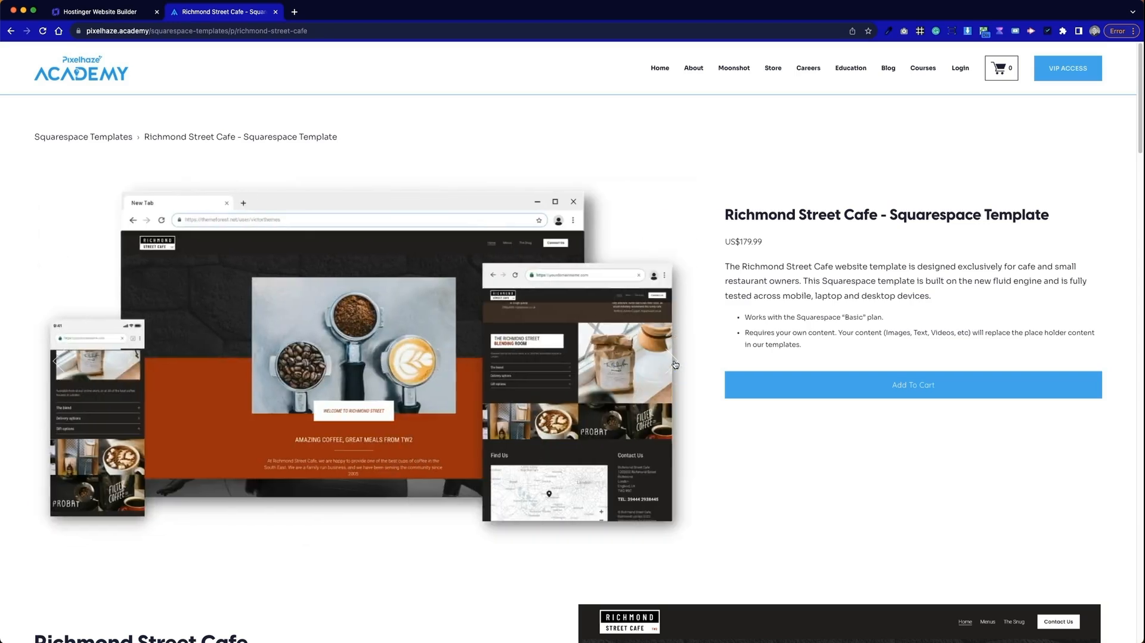
pyautogui.click(675, 363)
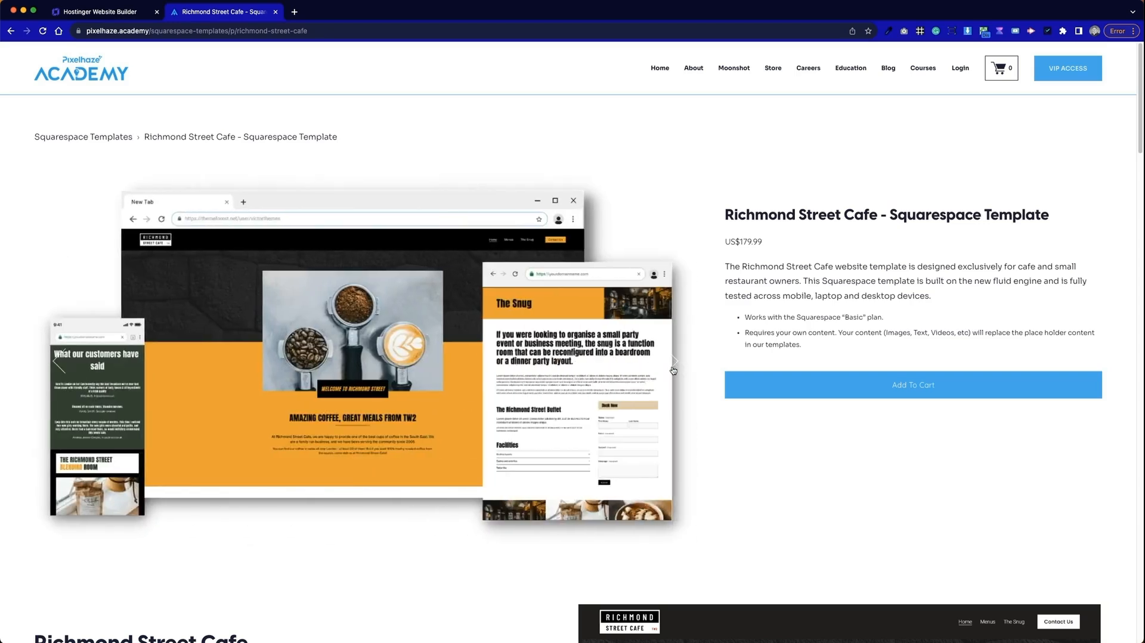
pyautogui.scroll(-15, 686, 535)
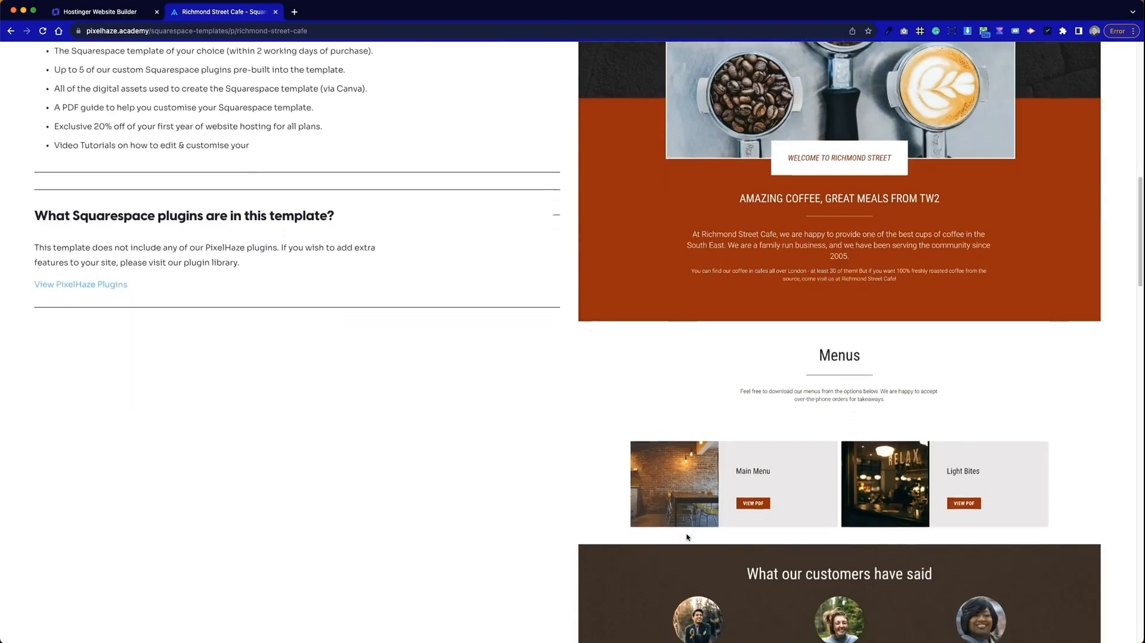
pyautogui.scroll(-8, 687, 536)
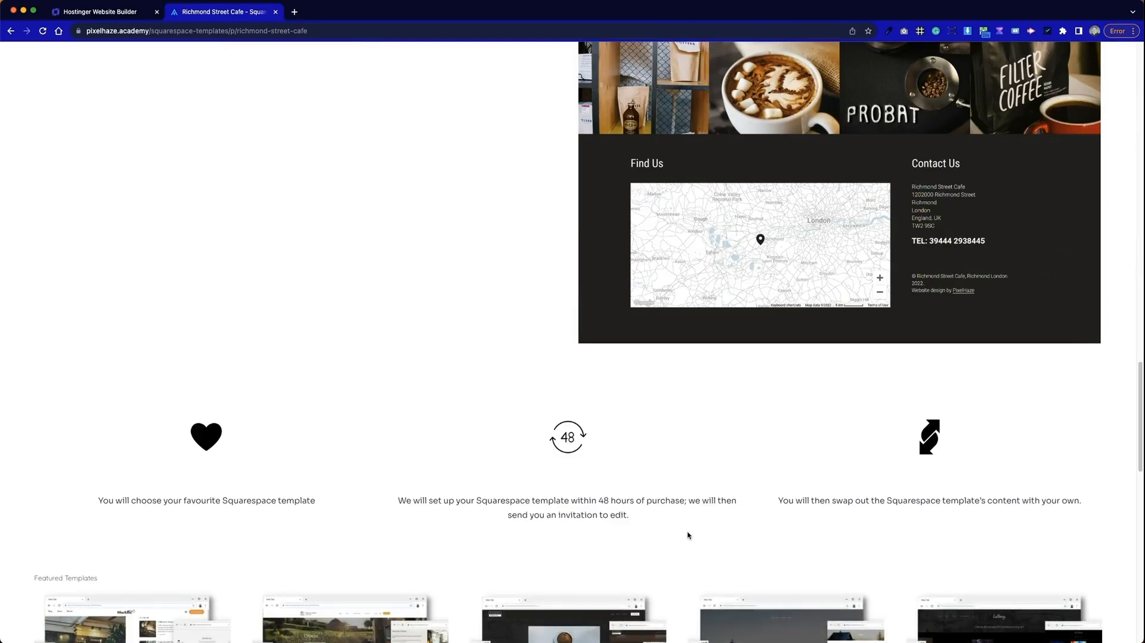
pyautogui.scroll(10, 754, 424)
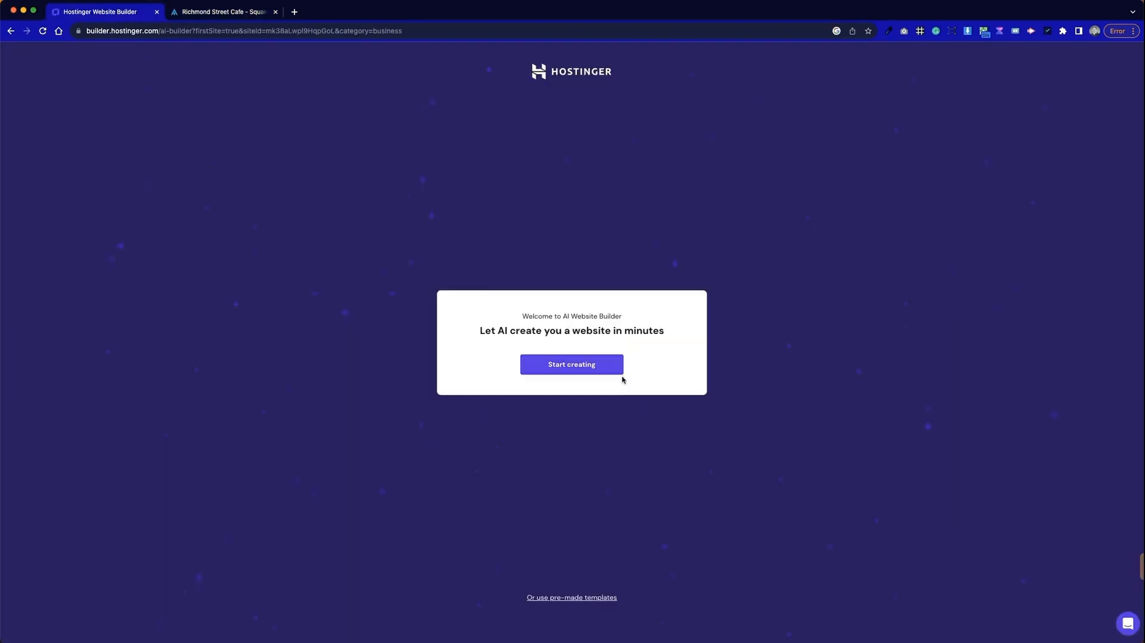
# Start creating the AI website with the brand name Richmond St Cafe and the website type Business showcase
pyautogui.click(608, 370)
pyautogui.write('Richmond St Cafe')
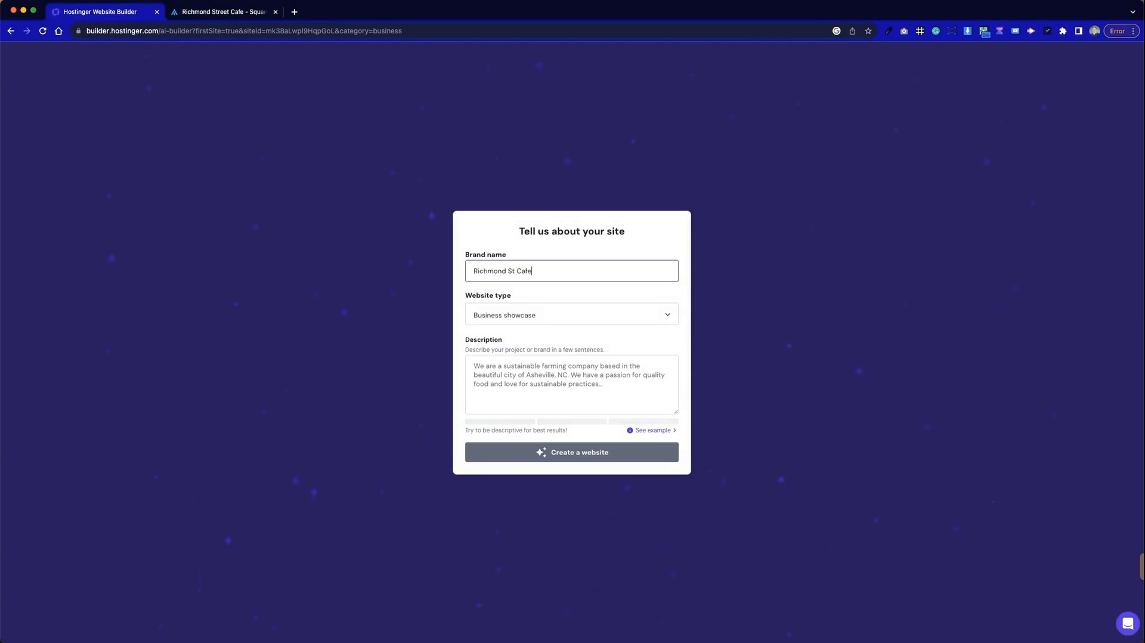
pyautogui.click(579, 315)
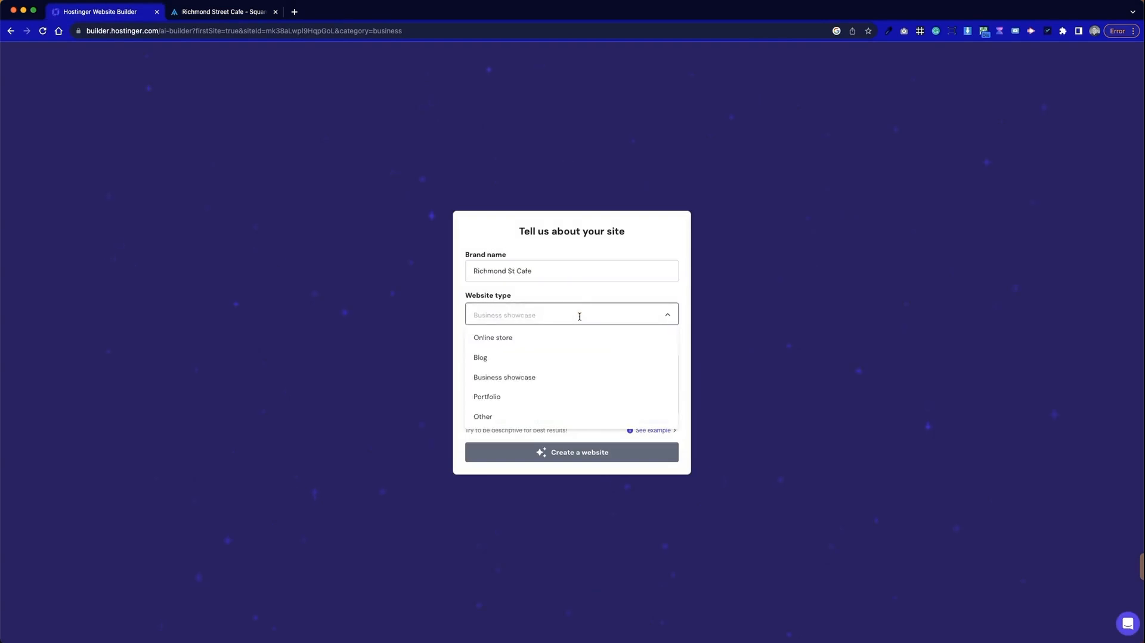
pyautogui.click(525, 377)
# Fill in the site description with the "Amazing coffee, great meals from TW2" heading and paragraphs copied from the Richmond St. Cafe Squarespace page
pyautogui.click(608, 390)
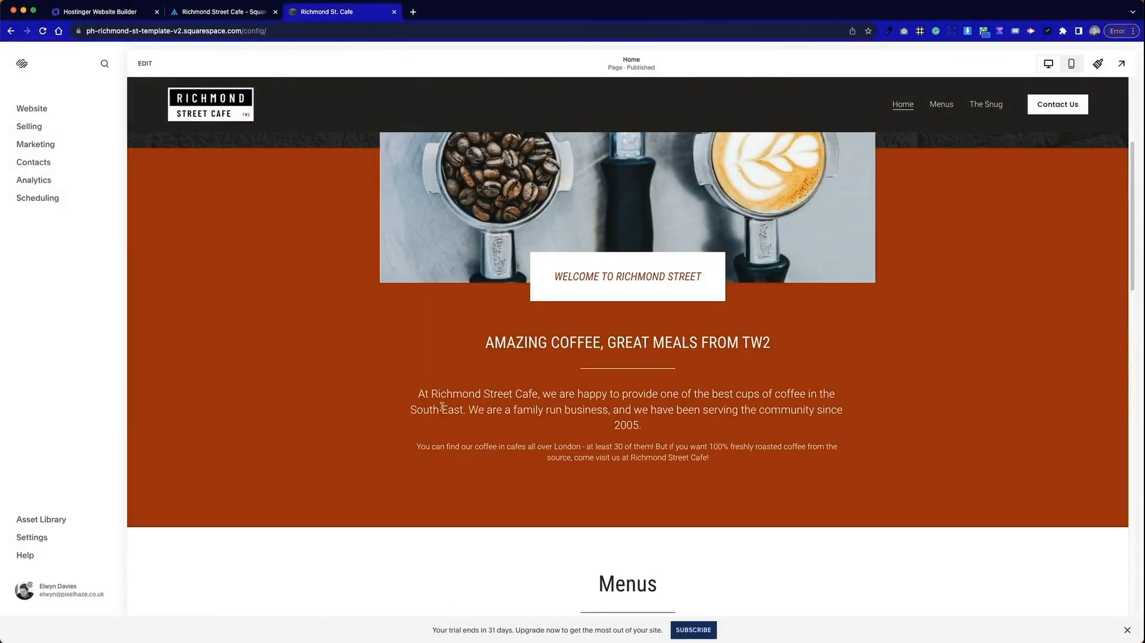
pyautogui.moveTo(753, 469); pyautogui.dragTo(467, 341)
pyautogui.press('super+c')
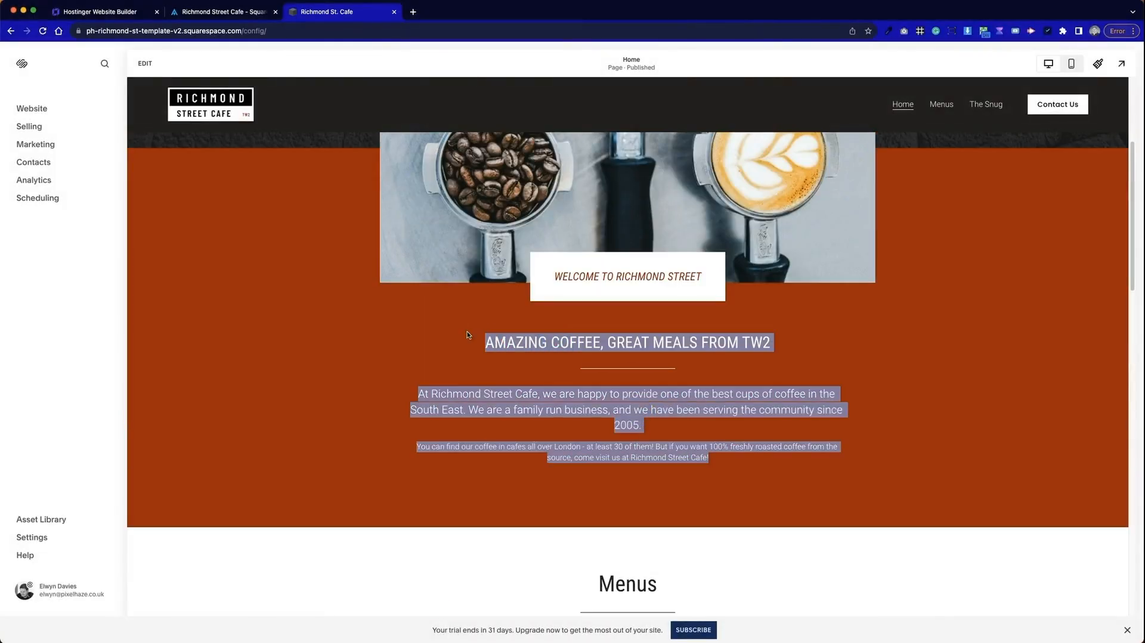
pyautogui.click(115, 20)
pyautogui.click(595, 386)
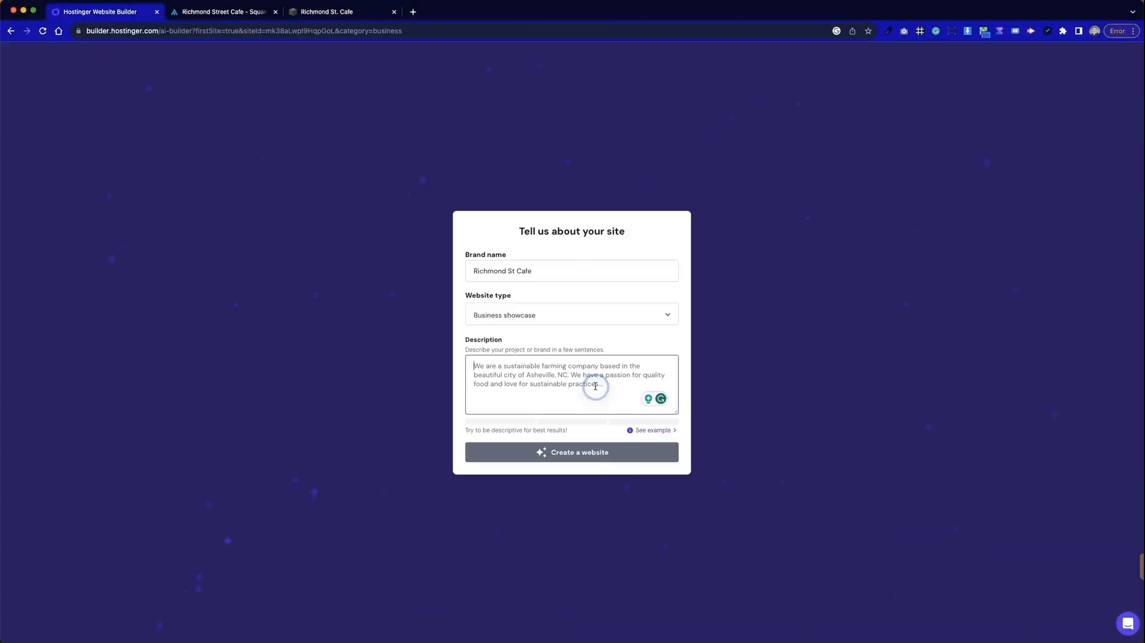
pyautogui.press('super+v')
pyautogui.scroll(3, 608, 391)
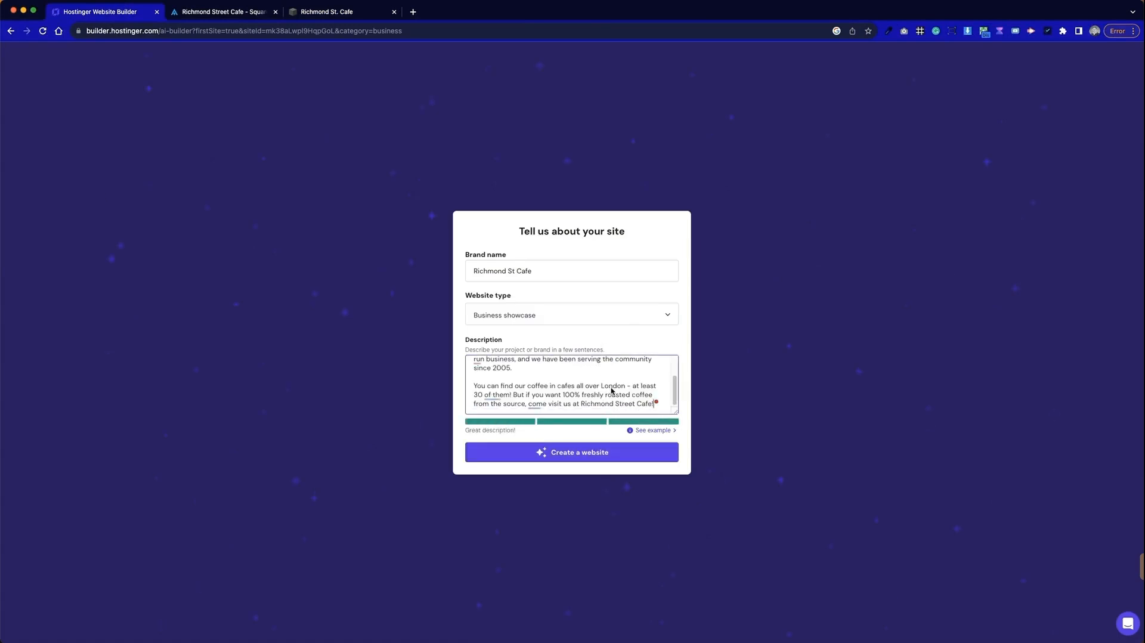
pyautogui.scroll(-3, 612, 392)
# Look at the customer reviews on the Richmond St. Cafe Squarespace page and return to the AI site form
pyautogui.click(326, 11)
pyautogui.scroll(-10, 739, 477)
pyautogui.scroll(2, 743, 487)
pyautogui.moveTo(934, 399); pyautogui.dragTo(257, 265)
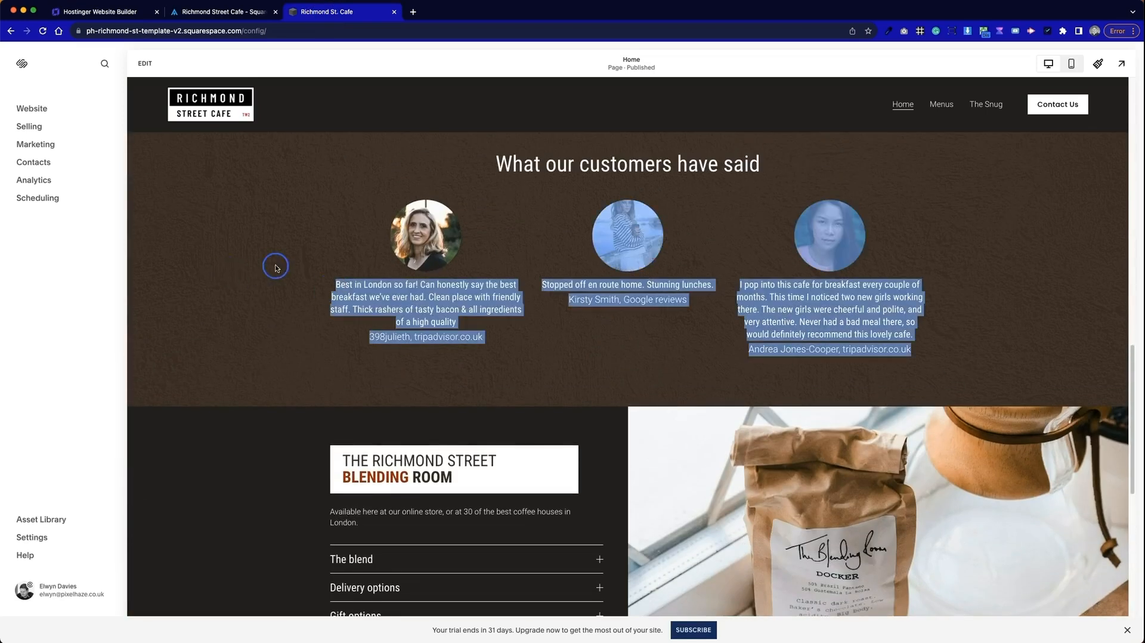
pyautogui.click(147, 10)
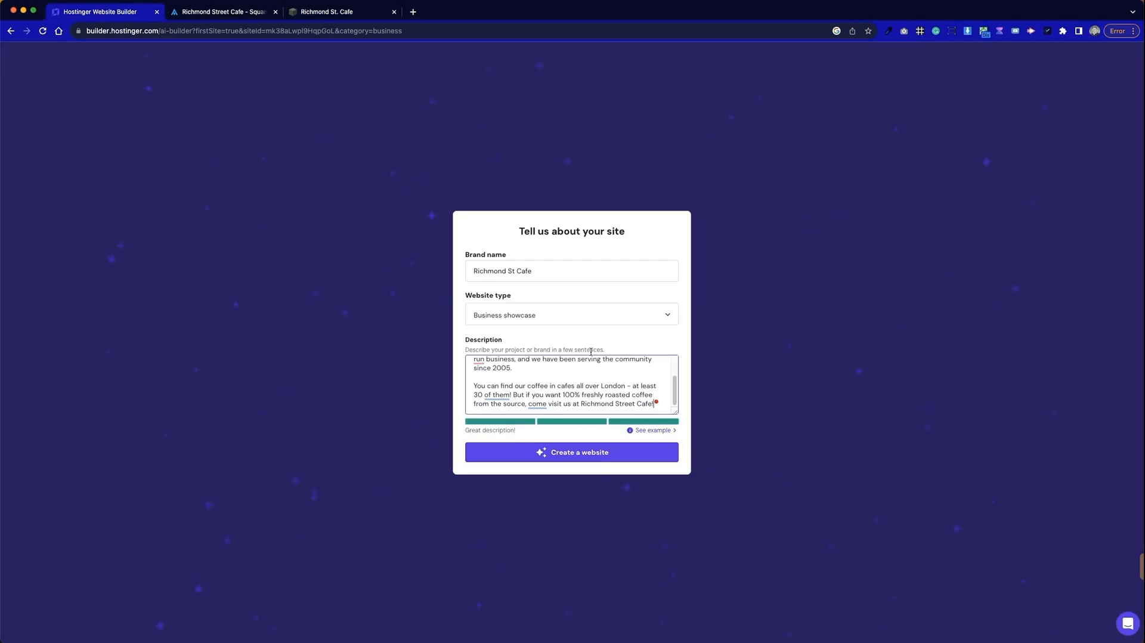
# Generate the website from the completed AI form and review the sections of its home page
pyautogui.click(574, 453)
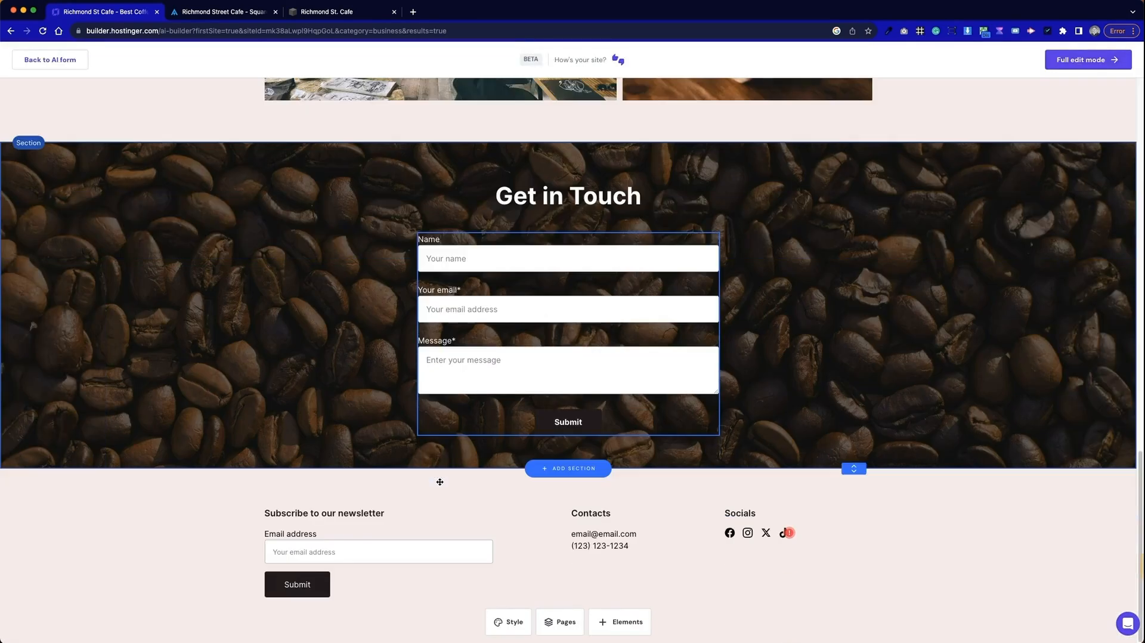
pyautogui.scroll(15, 439, 483)
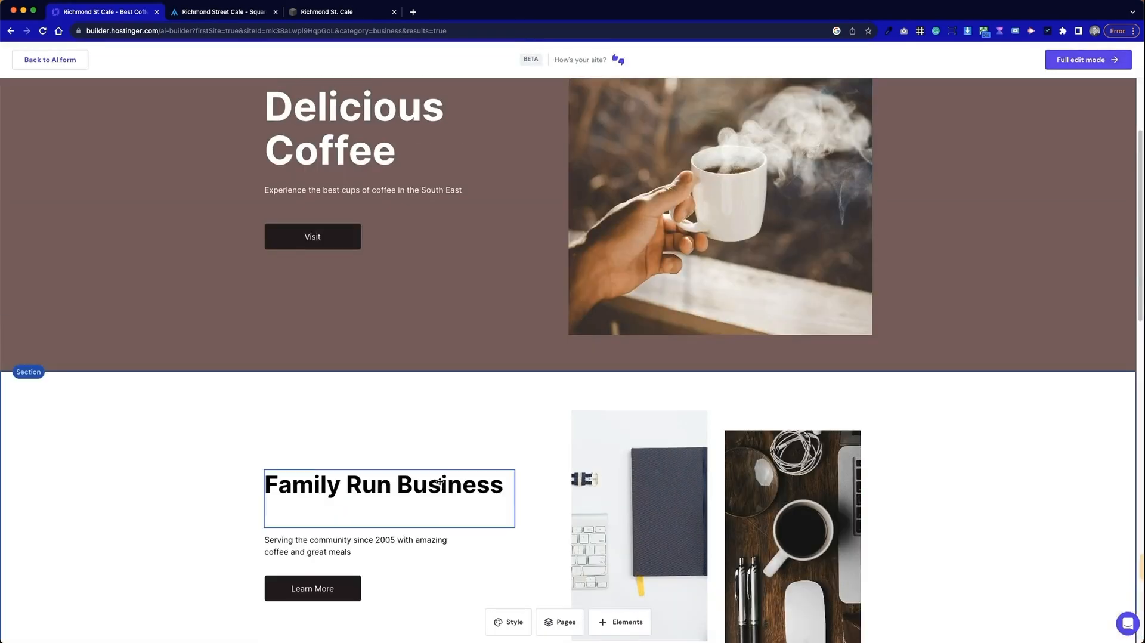
pyautogui.scroll(-7, 485, 416)
pyautogui.scroll(9, 491, 431)
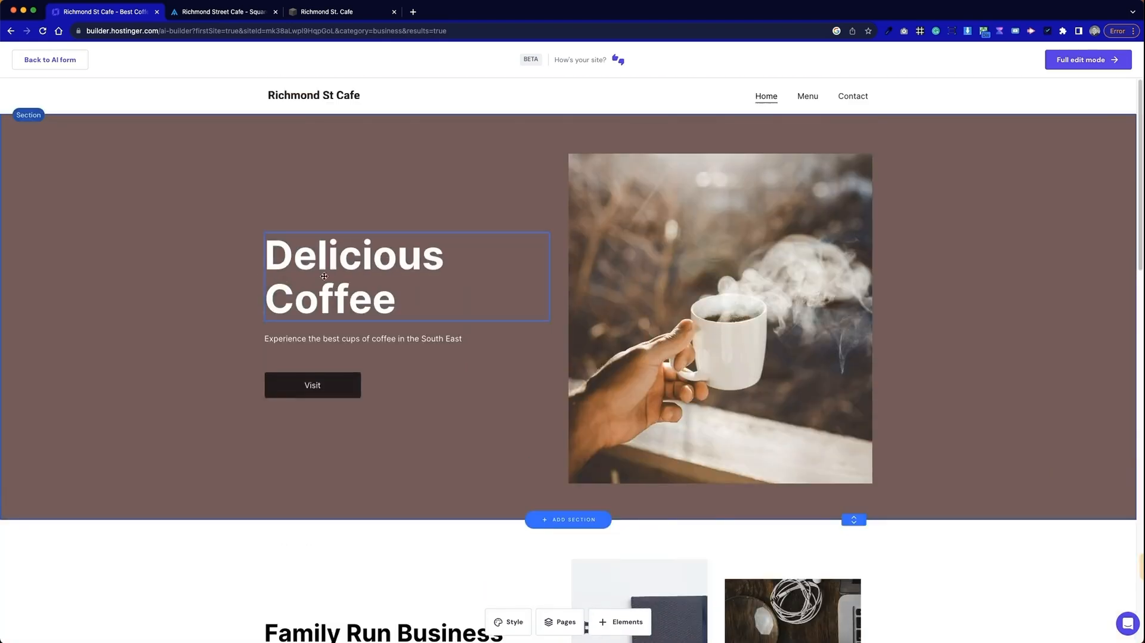
# Move the hero subtitle below the coffee image and replace it with the two intro paragraphs copied from the Richmond St. Cafe Squarespace page
pyautogui.moveTo(390, 339); pyautogui.dragTo(607, 485)
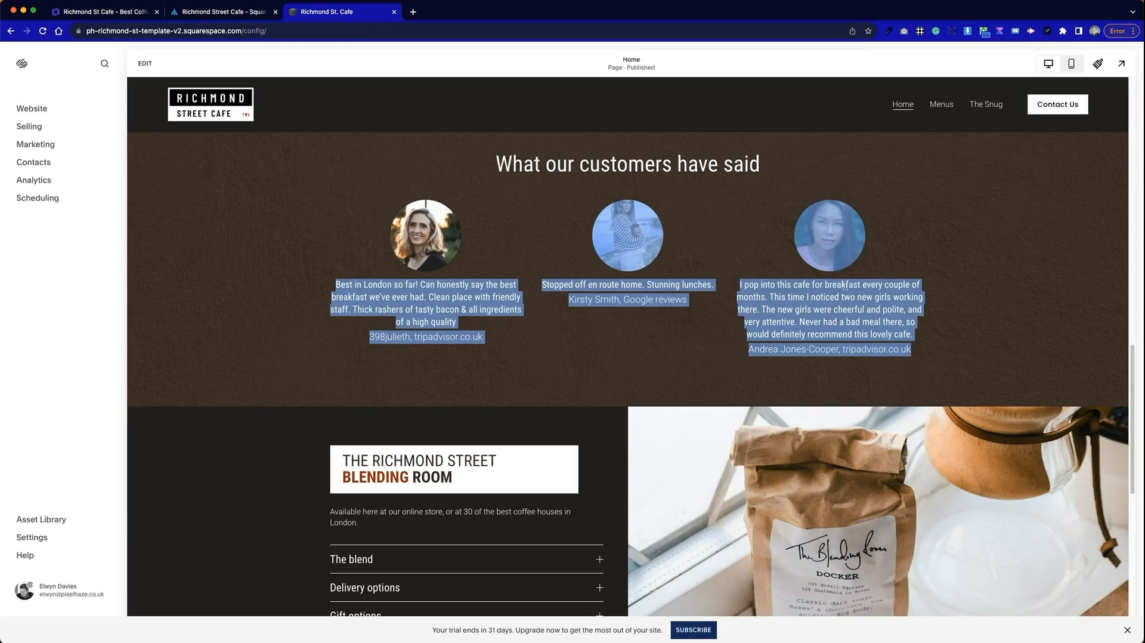
pyautogui.click(352, 12)
pyautogui.scroll(-5, 856, 320)
pyautogui.moveTo(738, 365); pyautogui.dragTo(396, 294)
pyautogui.hotkey('ctrl', 'c')
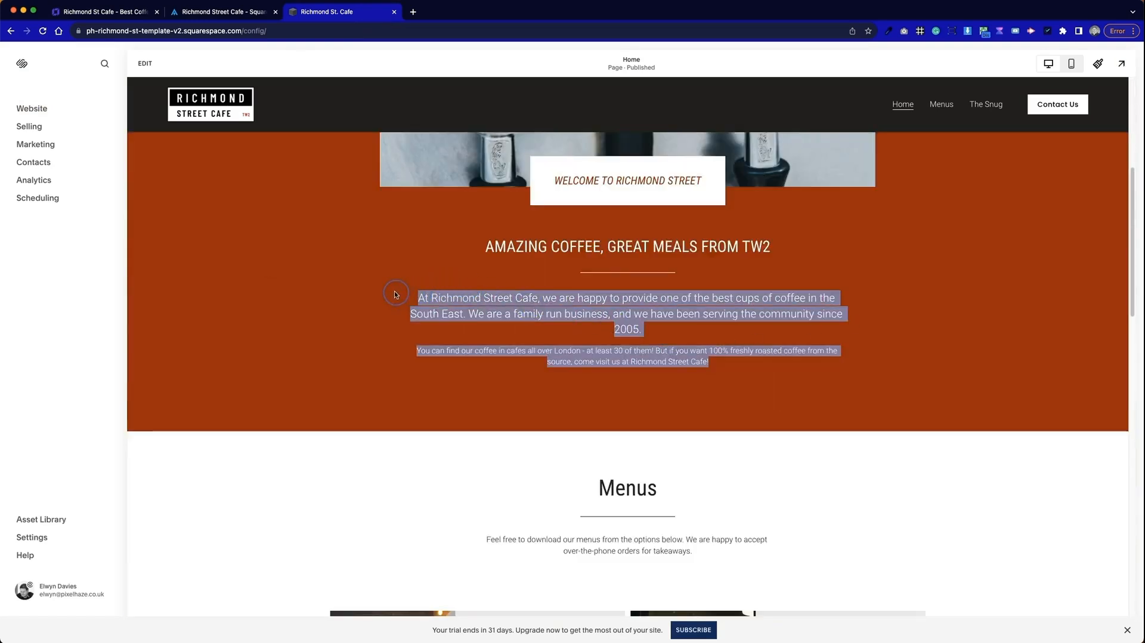
pyautogui.click(105, 12)
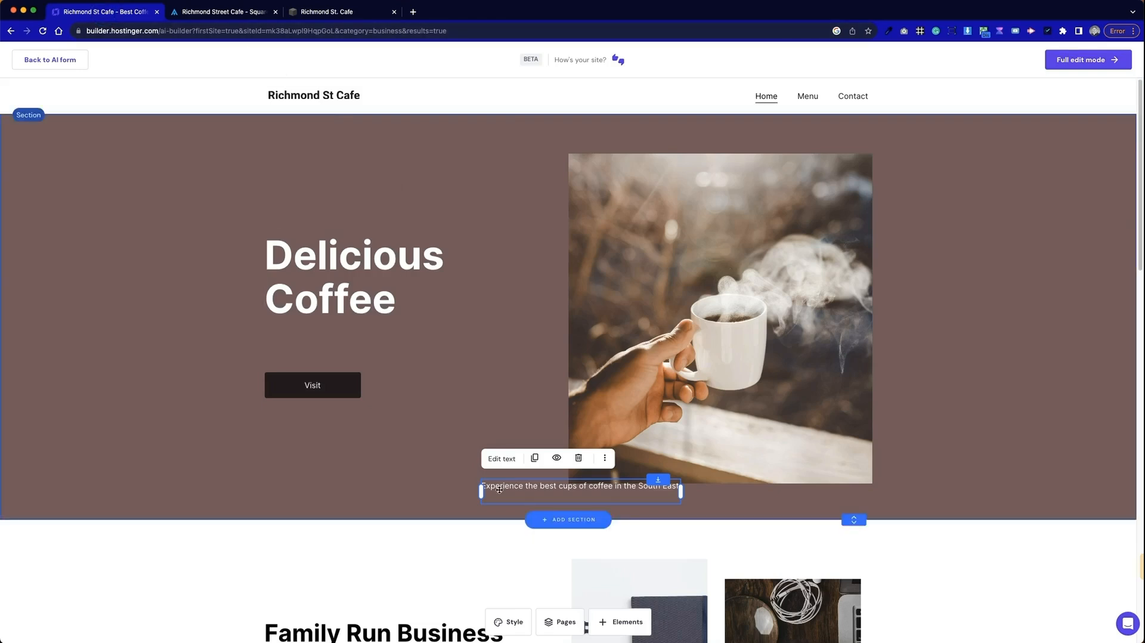
pyautogui.click(595, 488)
pyautogui.hotkey('ctrl', 'a')
pyautogui.hotkey('ctrl', 'v')
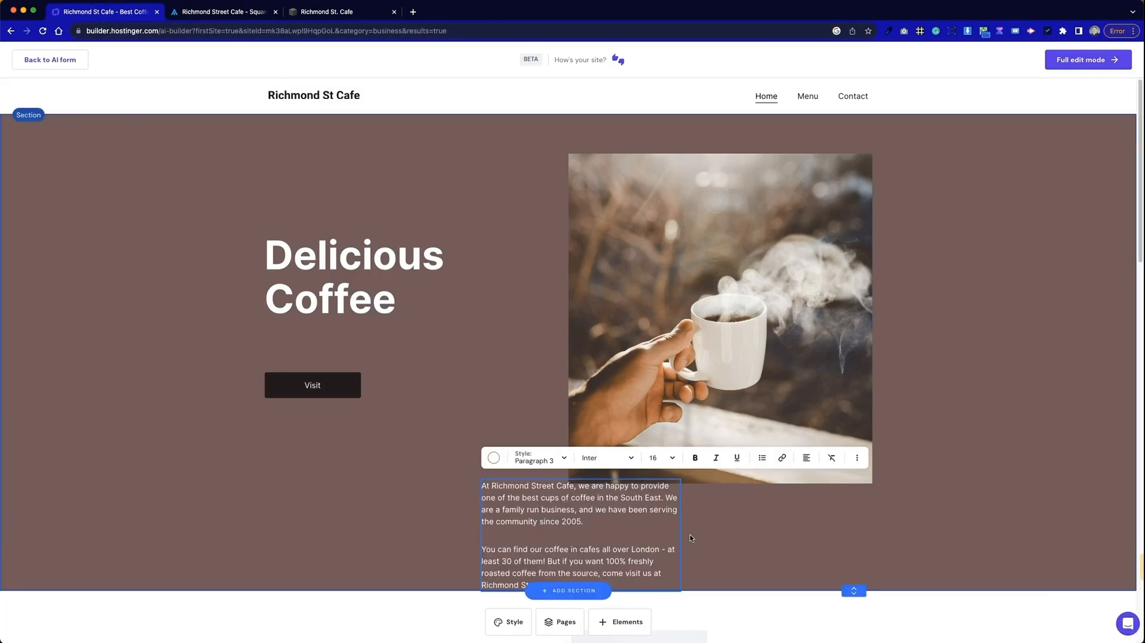
# Widen the hero text block on both sides so its paragraphs run in longer lines below the image
pyautogui.press('Escape')
pyautogui.moveTo(678, 536); pyautogui.dragTo(816, 518)
pyautogui.moveTo(477, 516); pyautogui.dragTo(365, 505)
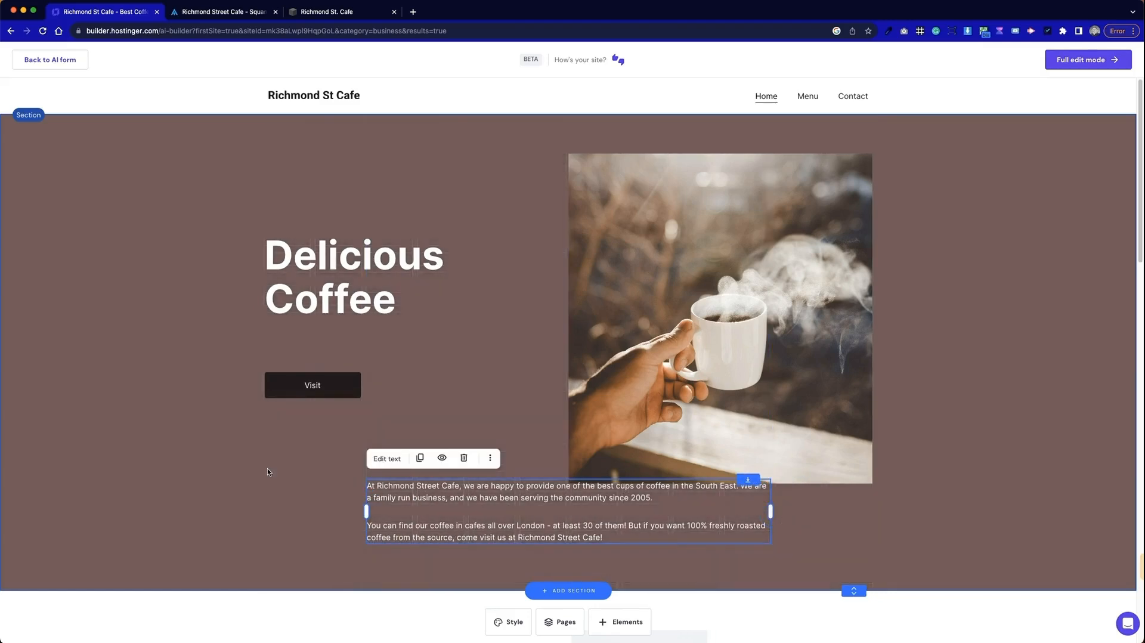
# Move the Visit button up beneath the Delicious Coffee heading, and shift the coffee image up and left above the paragraphs
pyautogui.click(299, 380)
pyautogui.moveTo(309, 387); pyautogui.dragTo(298, 347)
pyautogui.moveTo(576, 319); pyautogui.dragTo(577, 279)
pyautogui.moveTo(694, 292); pyautogui.dragTo(441, 314)
# Compare with the Squarespace page's hero, and resize the coffee image to a wide landscape format centred above the intro text
pyautogui.click(322, 16)
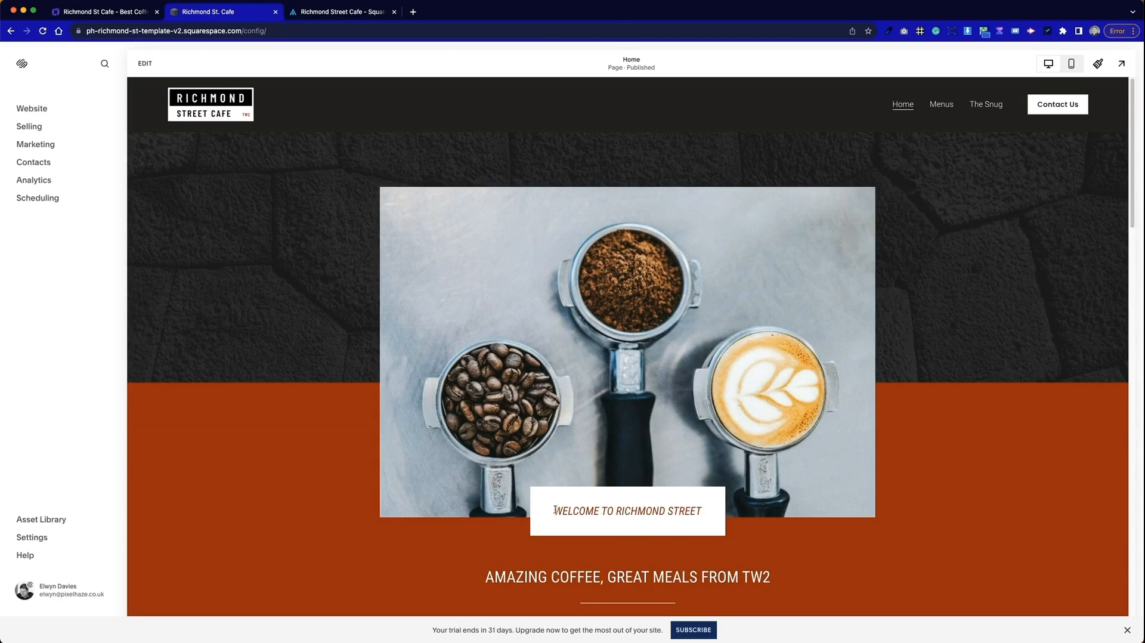
pyautogui.click(110, 18)
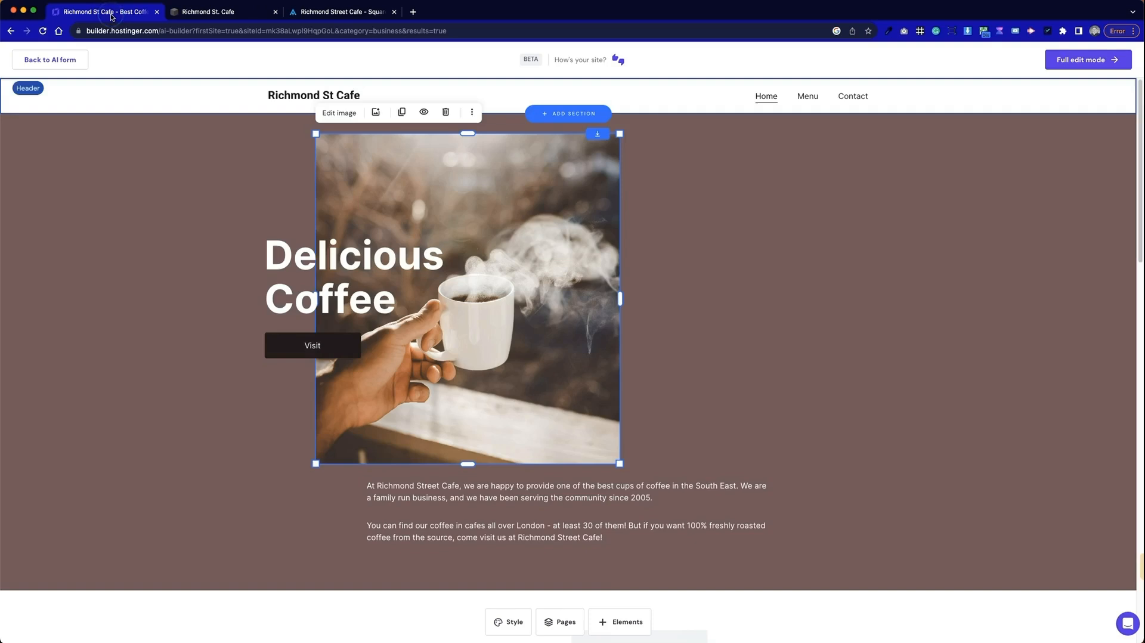
pyautogui.moveTo(619, 296); pyautogui.dragTo(821, 297)
pyautogui.moveTo(568, 464); pyautogui.dragTo(587, 392)
pyautogui.moveTo(571, 220)
pyautogui.mouseDown()
pyautogui.moveTo(571, 266)
pyautogui.moveTo(572, 239)
pyautogui.mouseUp()
pyautogui.moveTo(567, 409); pyautogui.dragTo(563, 466)
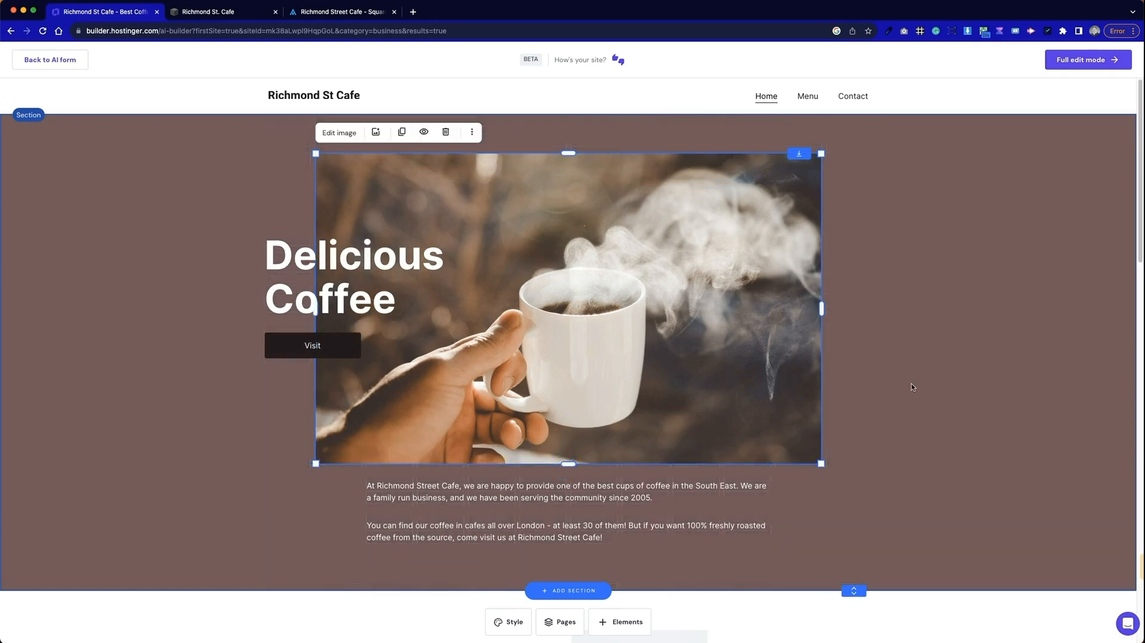
pyautogui.click(927, 373)
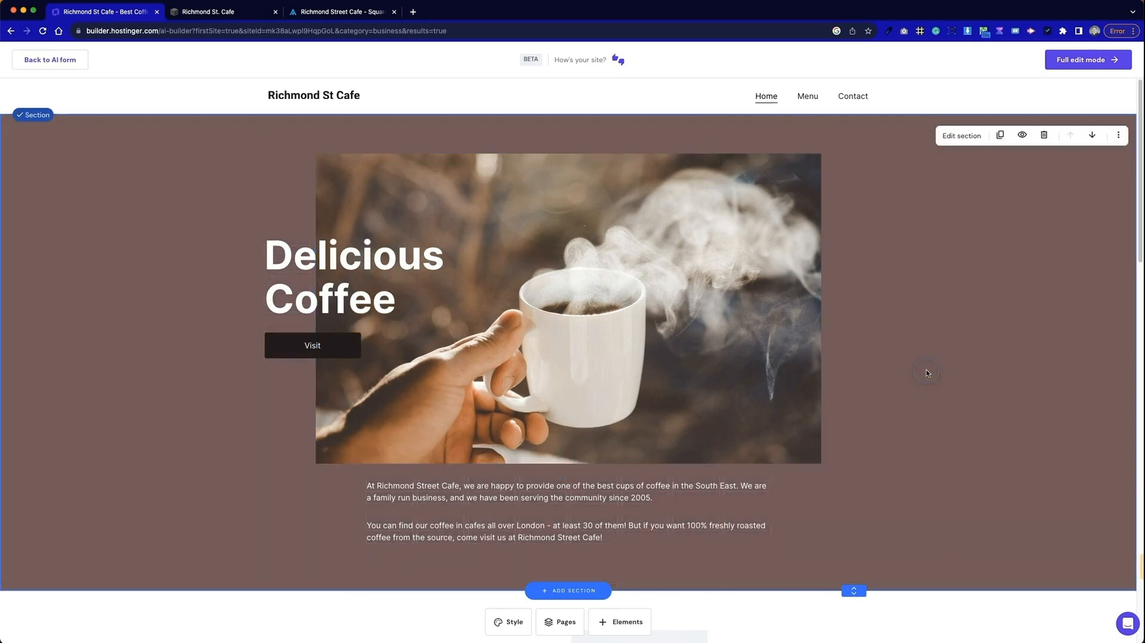
# Replace the hero paragraphs with the "Amazing coffee, great meals from TW2" heading and paragraphs copied from the Squarespace page
pyautogui.click(231, 17)
pyautogui.scroll(-2, 471, 335)
pyautogui.click(694, 517)
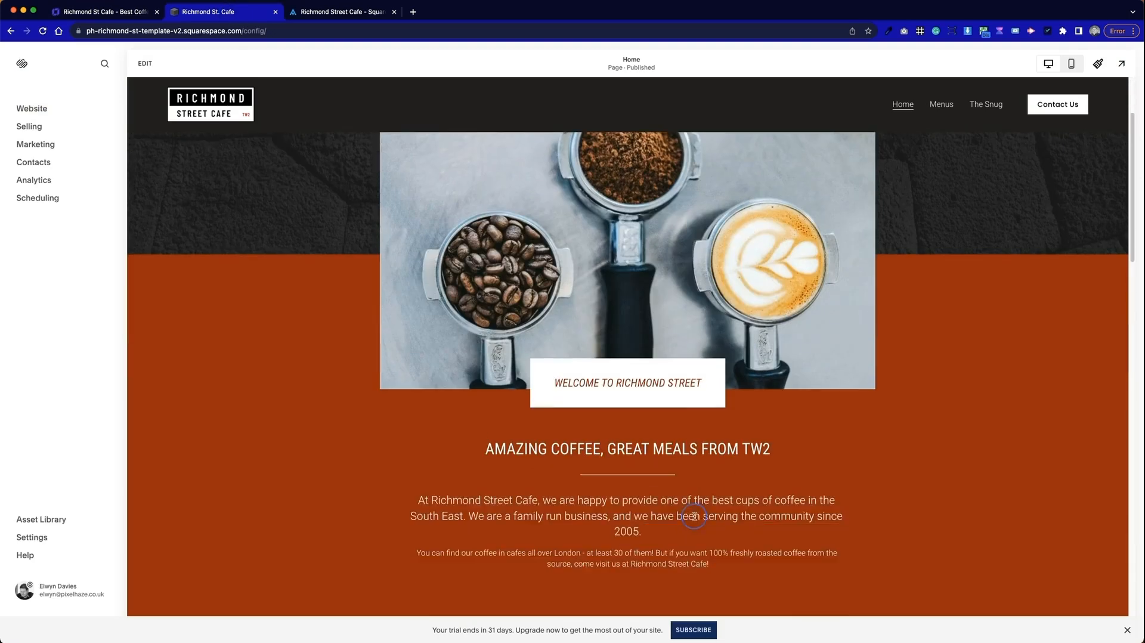
pyautogui.moveTo(709, 564); pyautogui.dragTo(468, 430)
pyautogui.press('super+c')
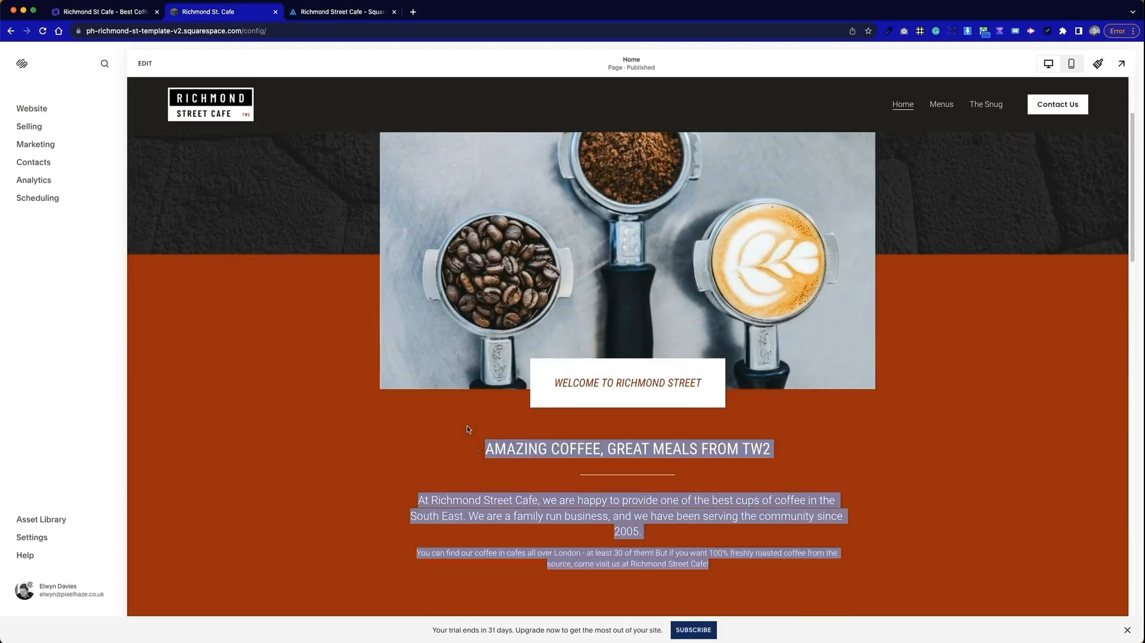
pyautogui.click(84, 9)
pyautogui.click(502, 487)
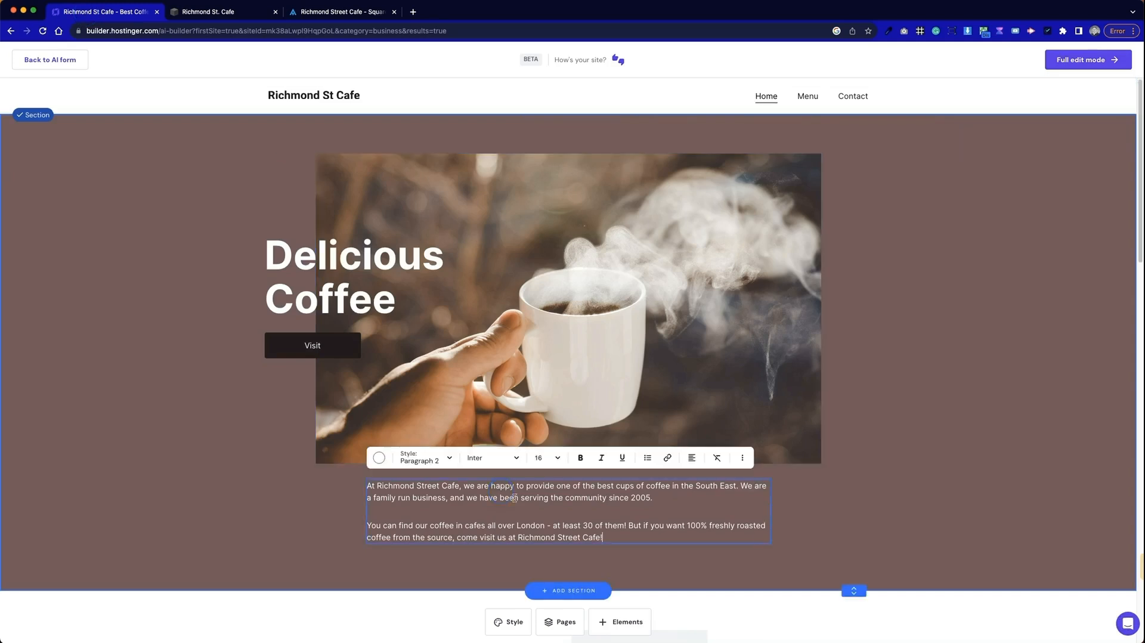
pyautogui.press('super+a')
pyautogui.press('super+v')
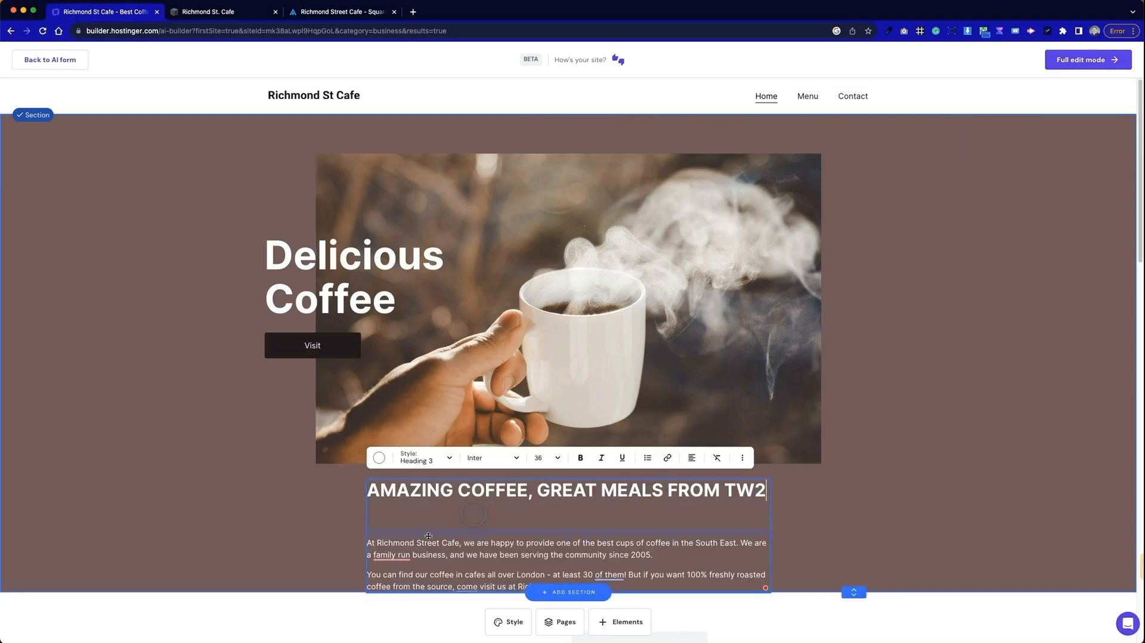
# Remove the blank line beneath the "Amazing coffee, great meals from TW2" heading and set the first paragraph's style to Paragraph 1
pyautogui.click(405, 540)
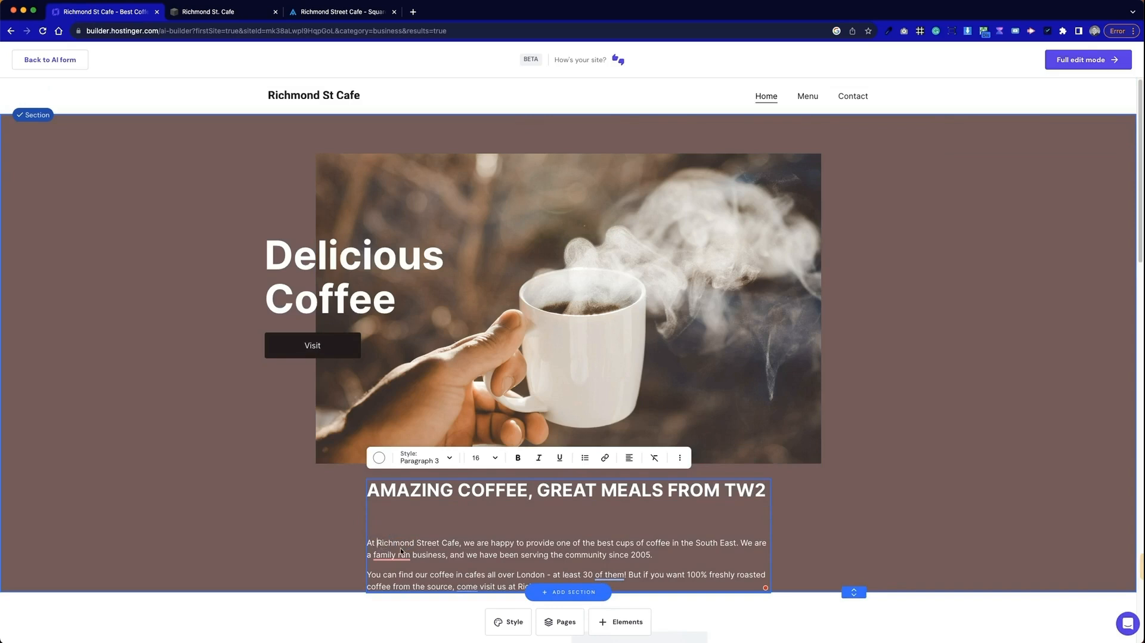
pyautogui.press('BackSpace')
pyautogui.press('BackSpace')
pyautogui.press('Return')
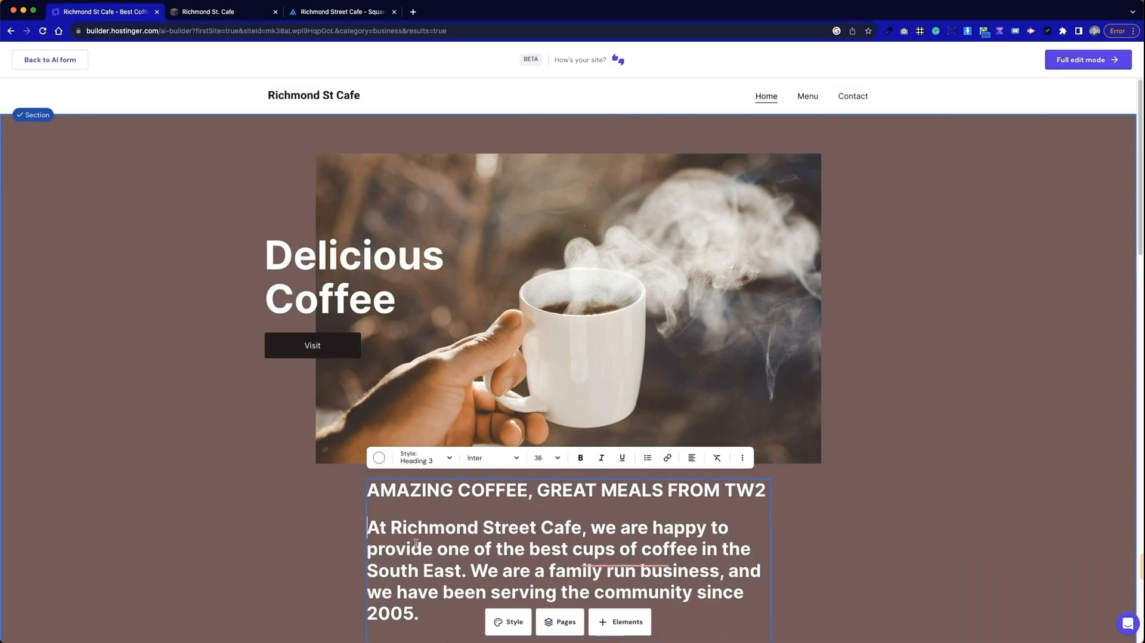
pyautogui.click(426, 458)
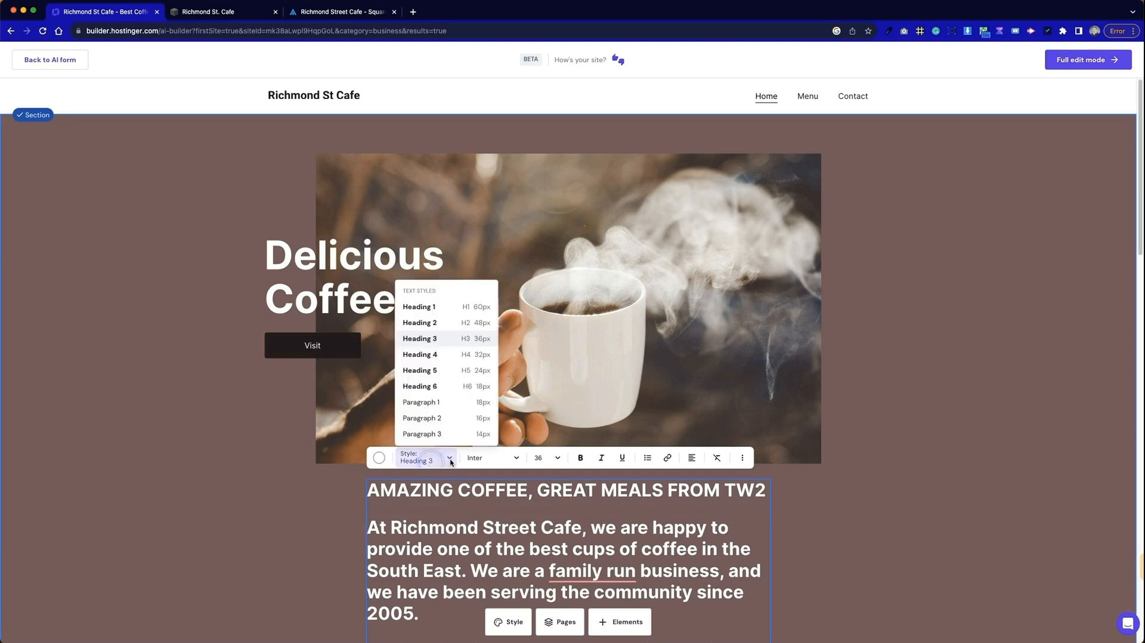
pyautogui.click(446, 408)
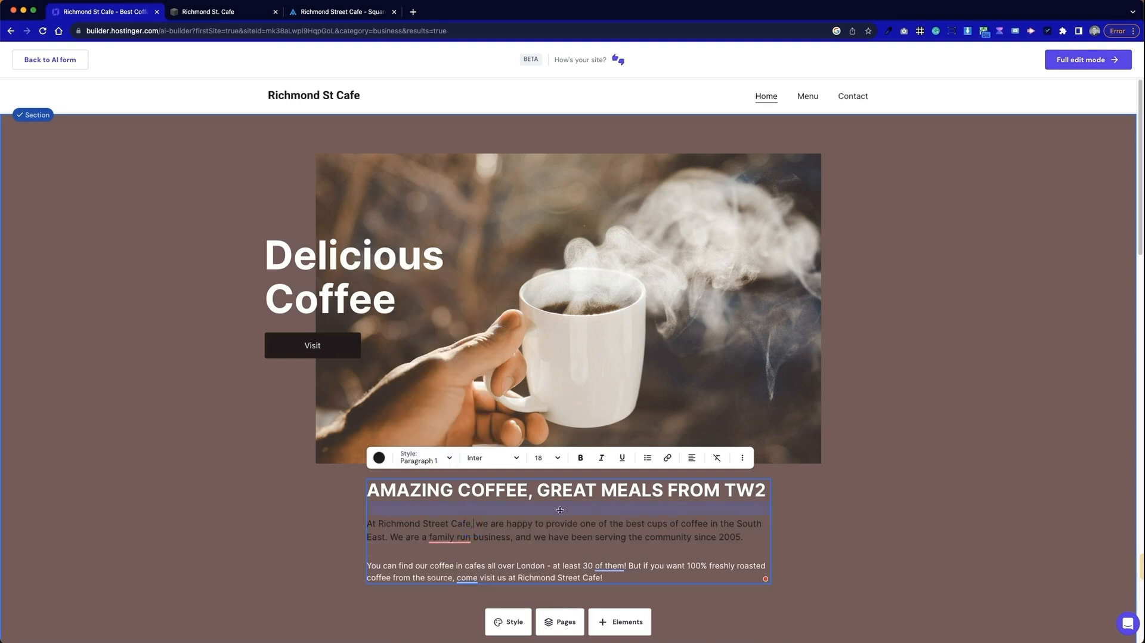
# Colour all the text in the block below the coffee image white (#ffffff)
pyautogui.moveTo(747, 537); pyautogui.dragTo(407, 515)
pyautogui.click(356, 511)
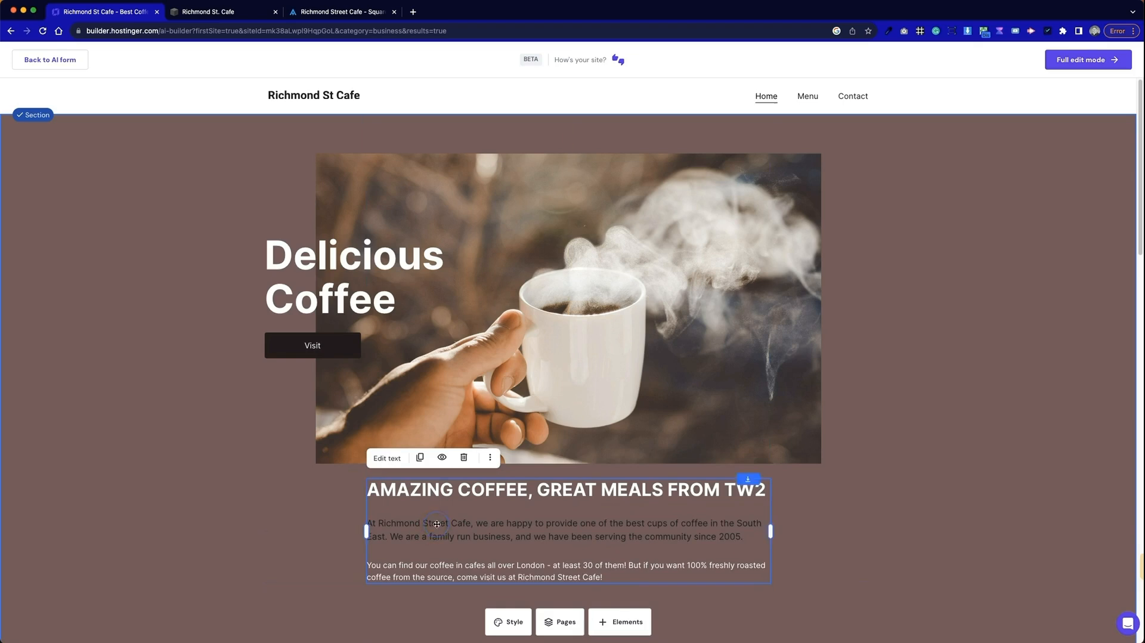
pyautogui.click(466, 519)
pyautogui.press('super+a')
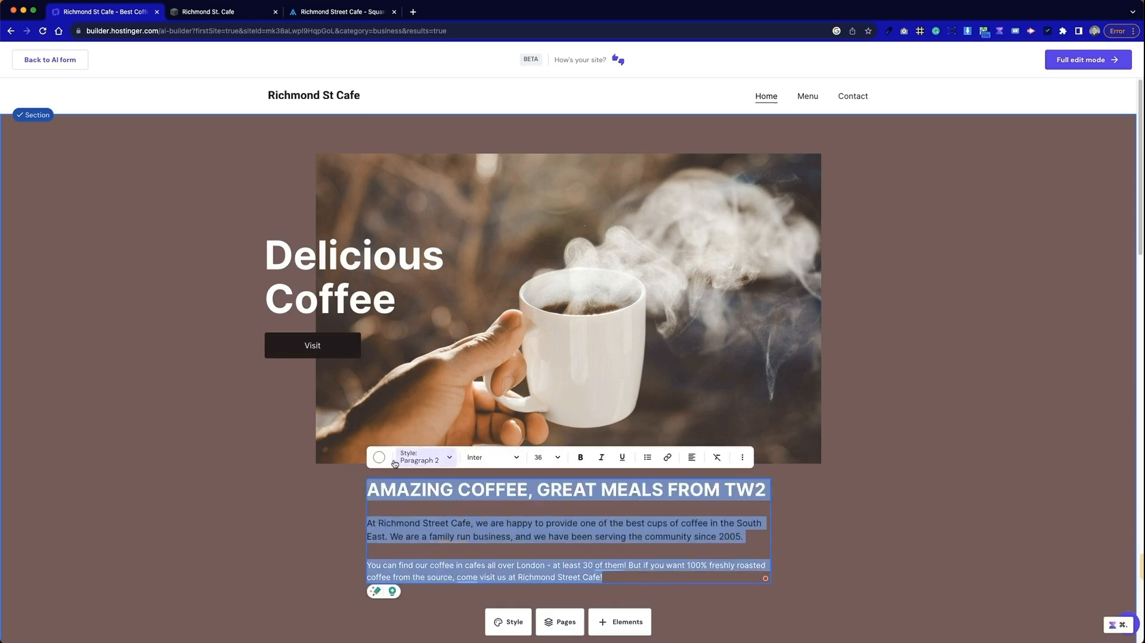
pyautogui.click(380, 458)
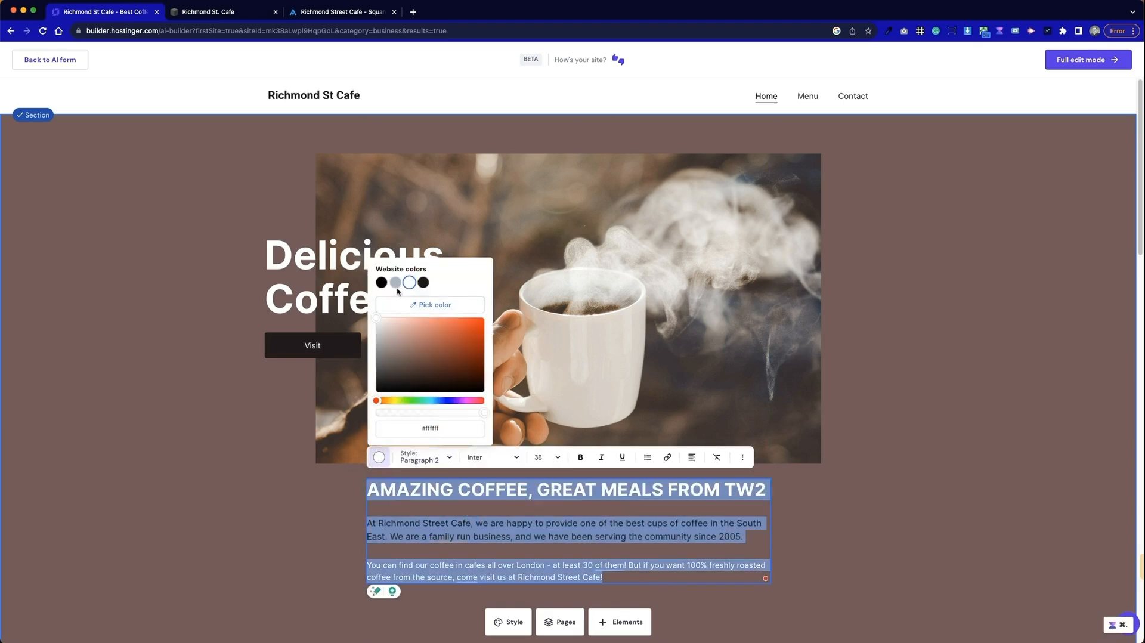
pyautogui.click(408, 283)
pyautogui.doubleClick(560, 524)
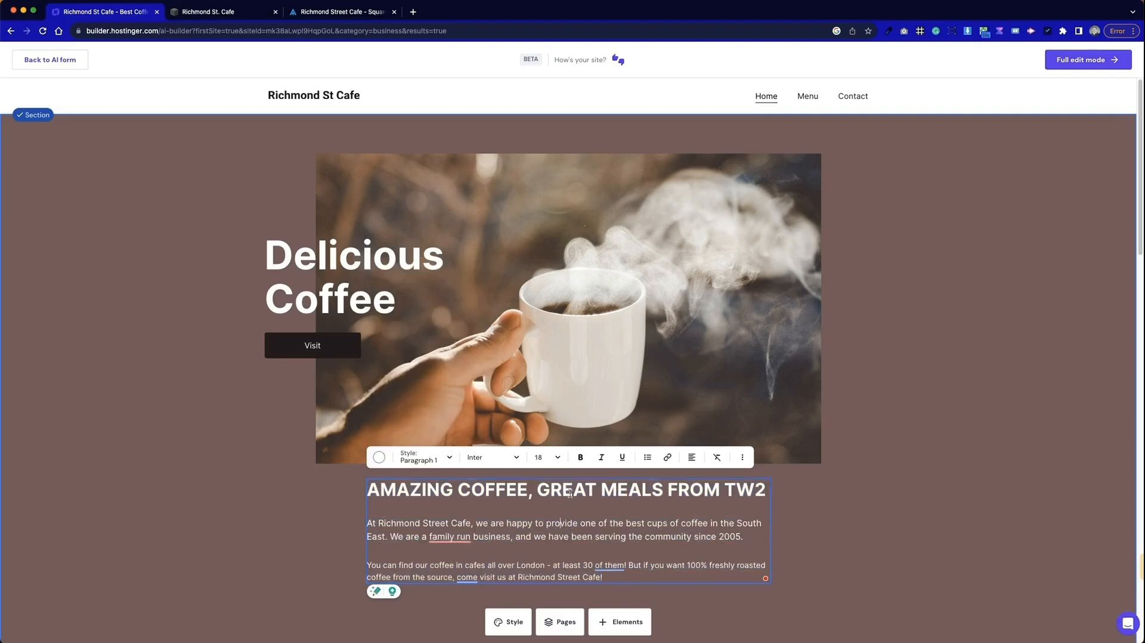
# Centre-align the heading and both paragraphs below the coffee image
pyautogui.click(506, 490)
pyautogui.press('super+a')
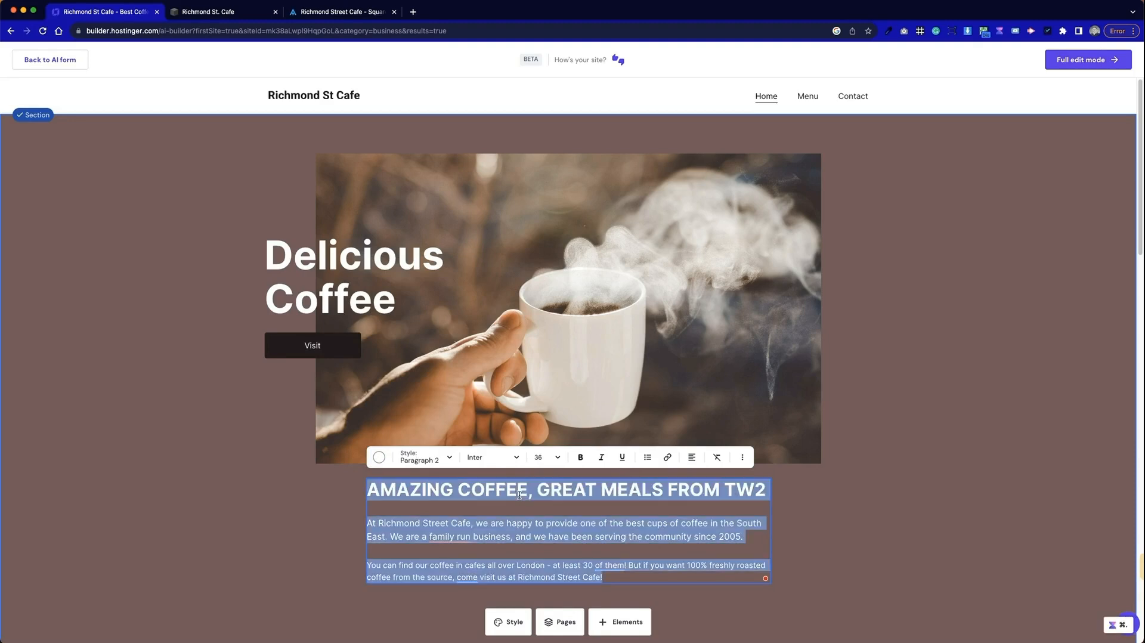
pyautogui.click(691, 457)
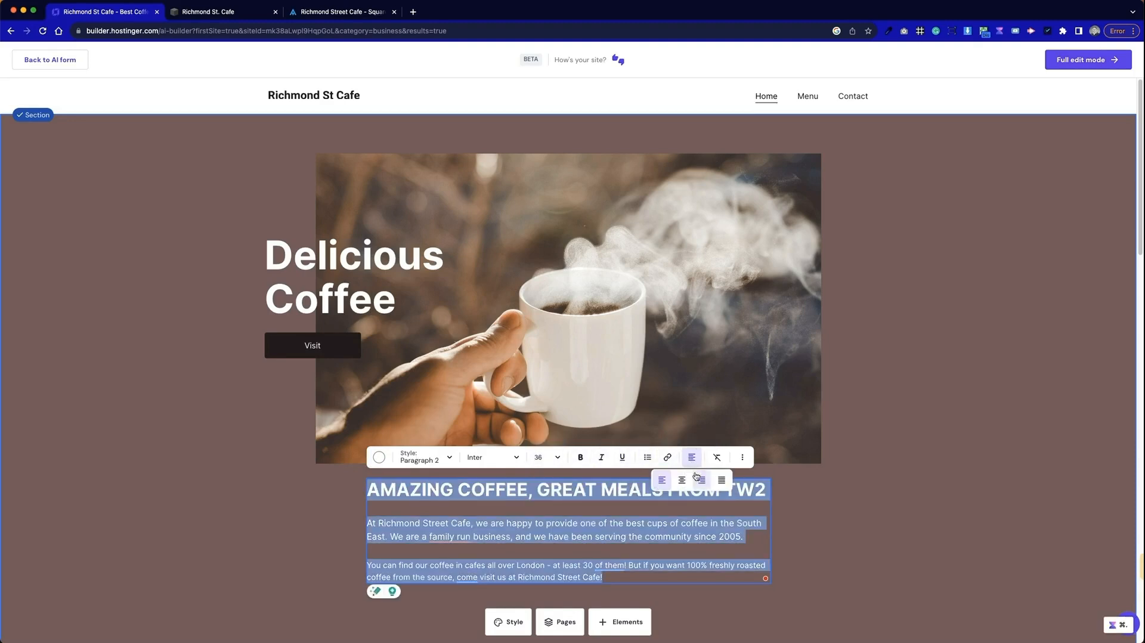
pyautogui.click(682, 479)
pyautogui.click(802, 516)
# Shift the hero text block slightly down and place a duplicate of it directly underneath
pyautogui.scroll(-4, 517, 338)
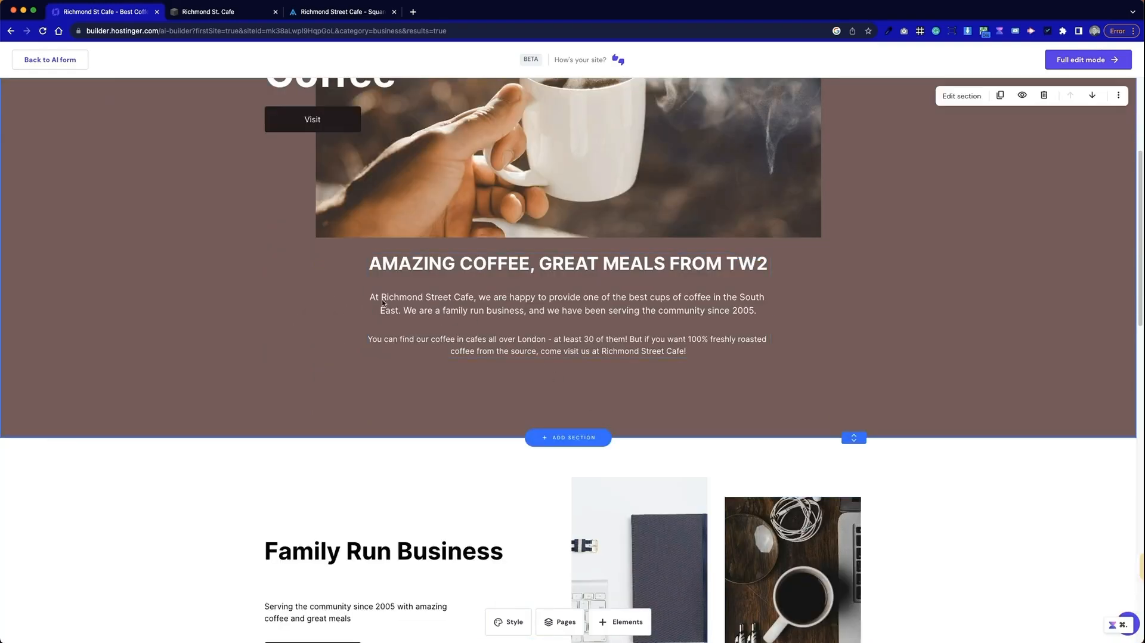
pyautogui.click(567, 353)
pyautogui.moveTo(566, 354); pyautogui.dragTo(566, 367)
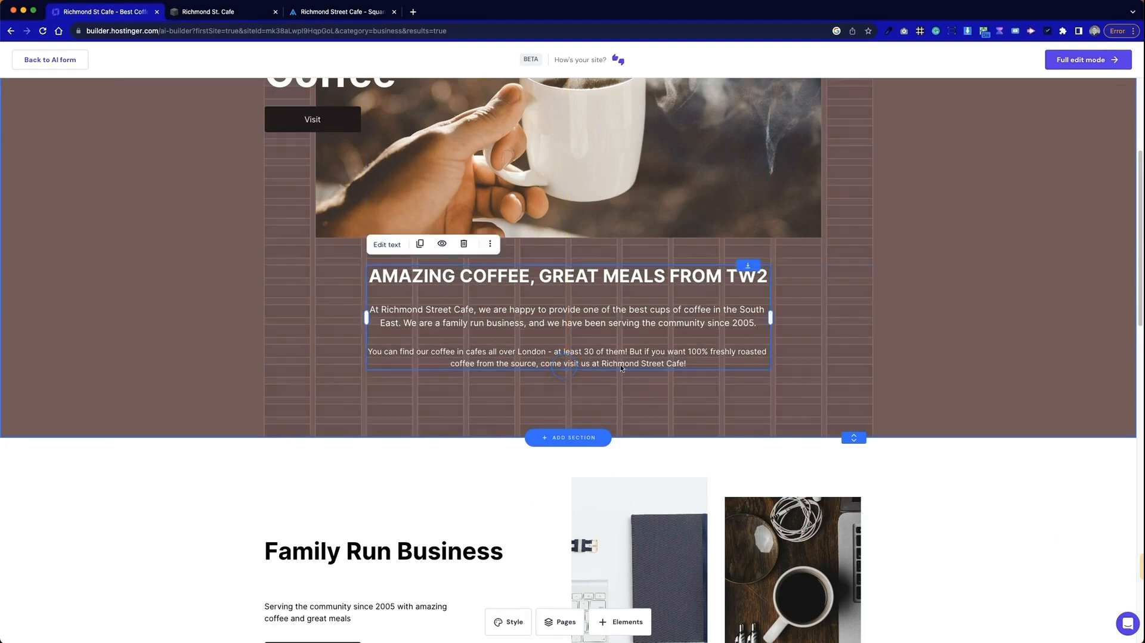
pyautogui.click(424, 245)
pyautogui.moveTo(524, 307); pyautogui.dragTo(530, 421)
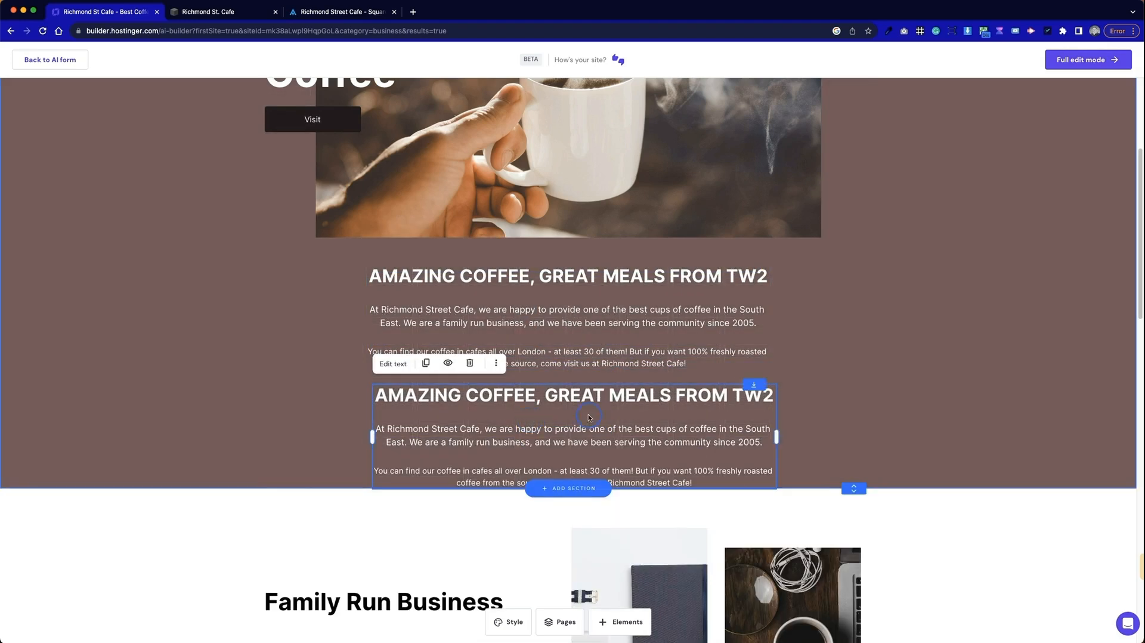
# Split heading and paragraphs into separate blocks by deleting the heading from the duplicate and the paragraphs from the original
pyautogui.doubleClick(612, 414)
pyautogui.doubleClick(473, 406)
pyautogui.click(394, 399)
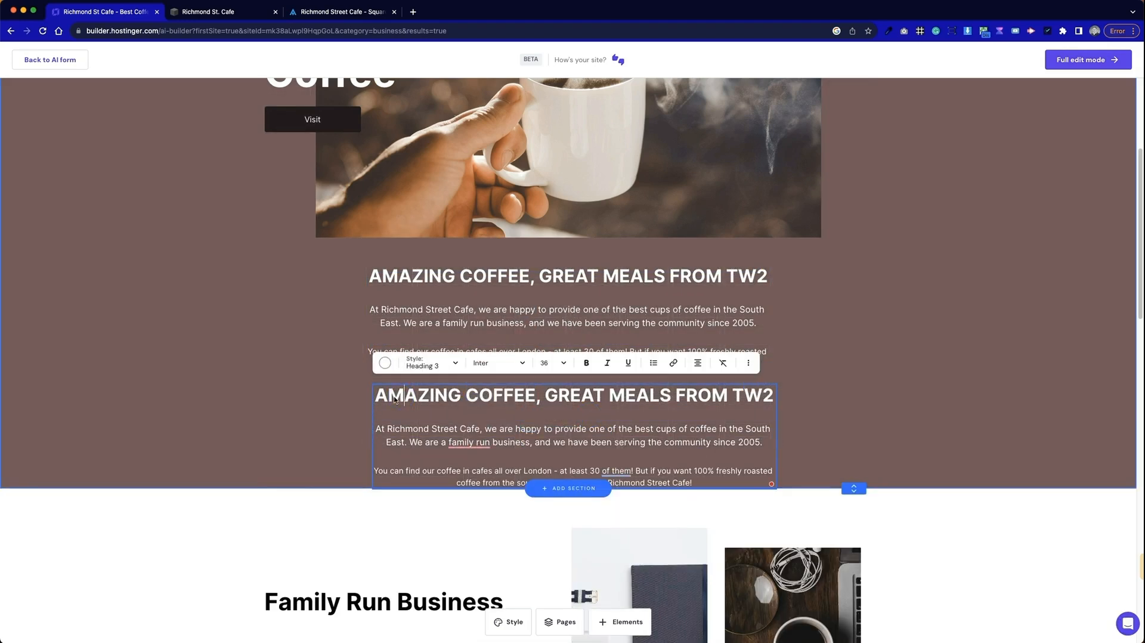
pyautogui.moveTo(380, 400); pyautogui.dragTo(700, 417)
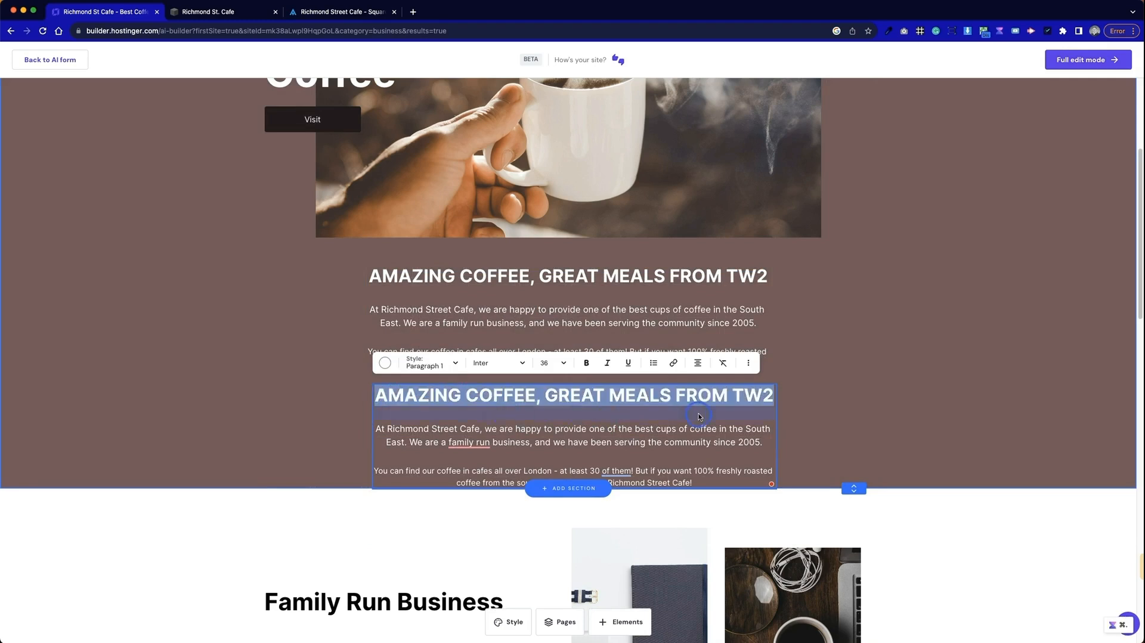
pyautogui.press('BackSpace')
pyautogui.click(531, 306)
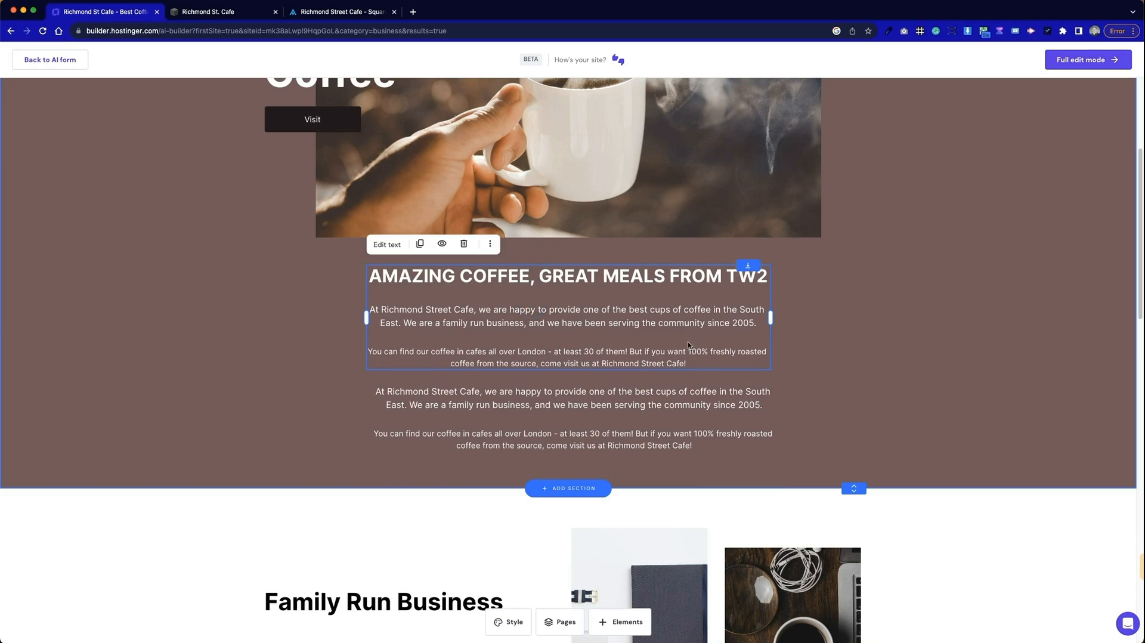
pyautogui.click(693, 364)
pyautogui.moveTo(765, 364); pyautogui.dragTo(376, 290)
pyautogui.press('BackSpace')
# Move the separate paragraphs block up beneath the heading and shorten the hero section to fit
pyautogui.moveTo(566, 397); pyautogui.dragTo(567, 318)
pyautogui.moveTo(851, 489); pyautogui.dragTo(838, 417)
pyautogui.scroll(4, 877, 302)
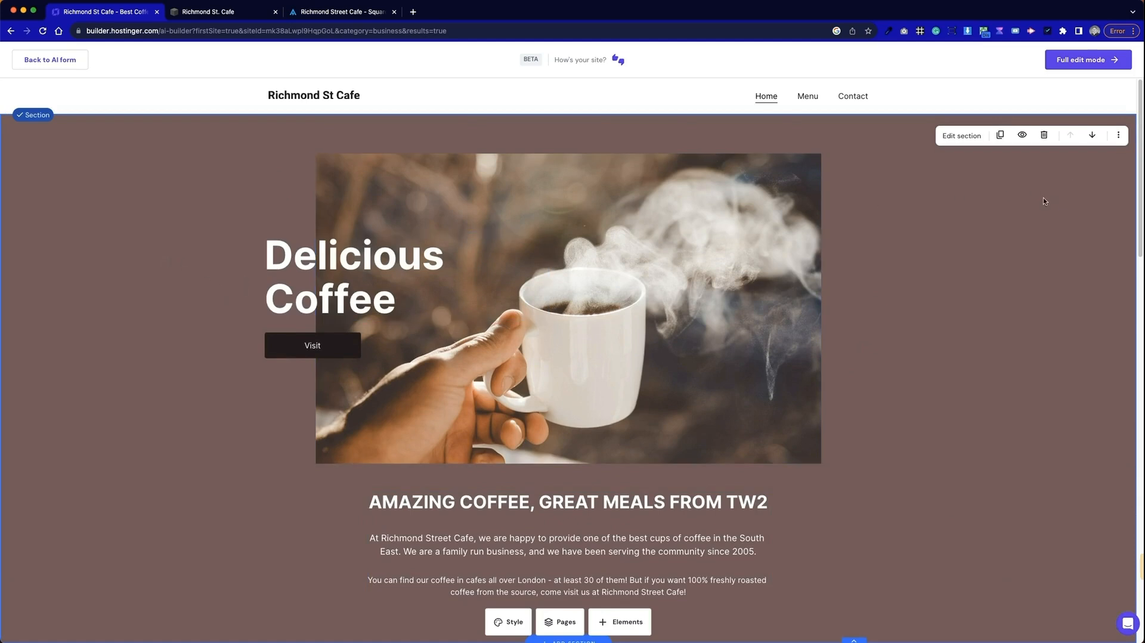
# Move the Visit button to the middle of the coffee image's lower edge, above the TW2 heading
pyautogui.moveTo(277, 360); pyautogui.dragTo(625, 490)
pyautogui.scroll(-2, 625, 490)
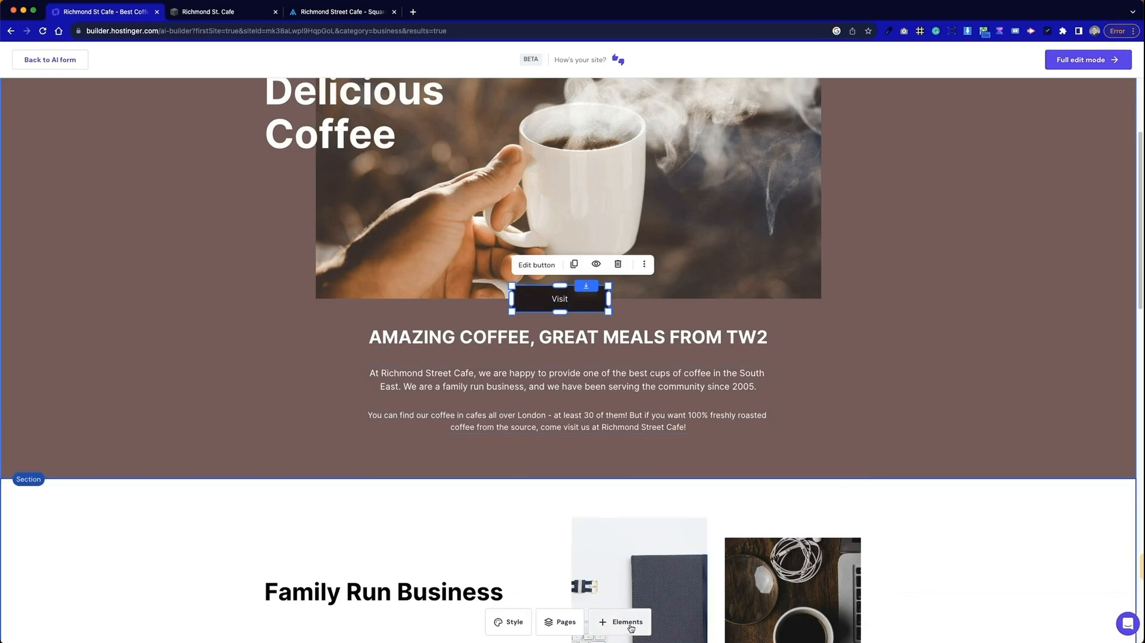
pyautogui.scroll(3, 645, 612)
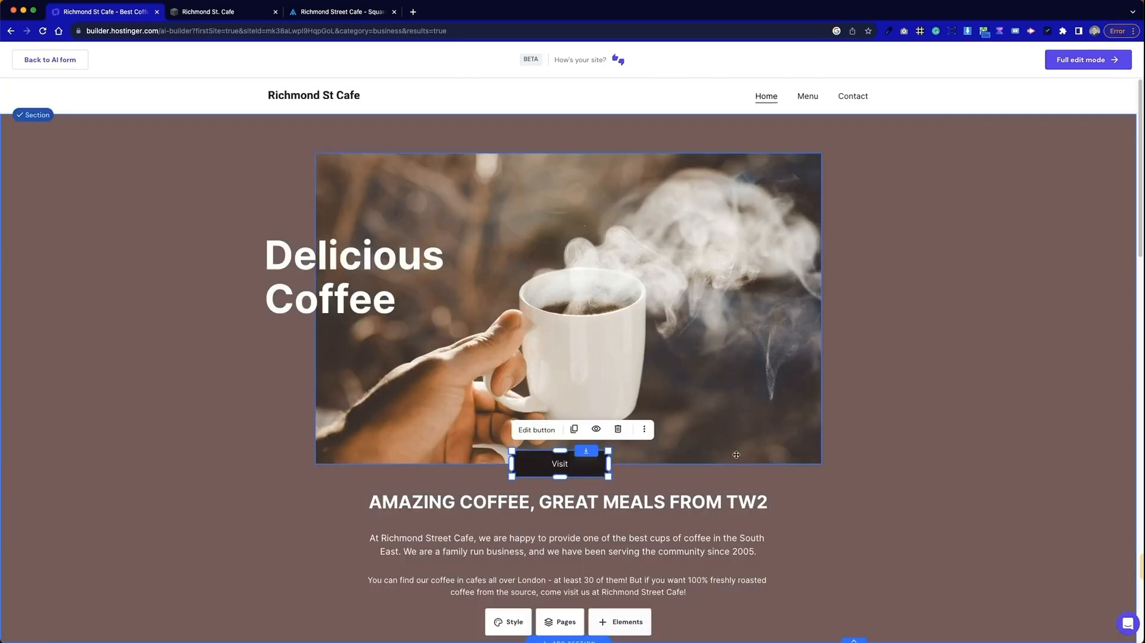
# Add a shape element to the hero section and change it to a thin solid horizontal line
pyautogui.click(617, 621)
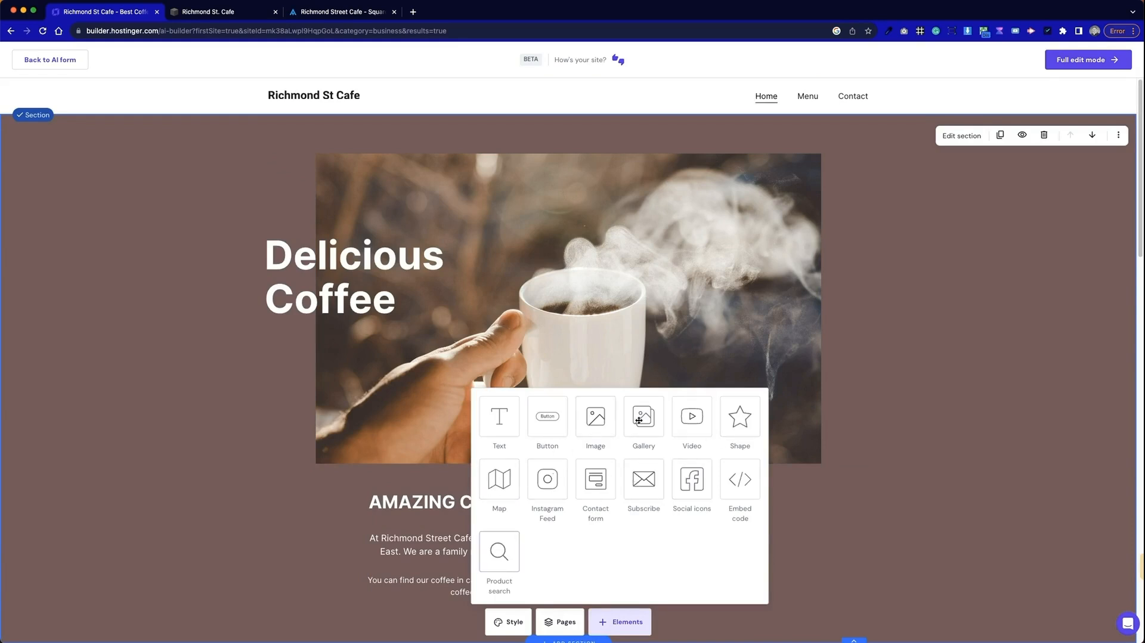
pyautogui.scroll(-1, 746, 427)
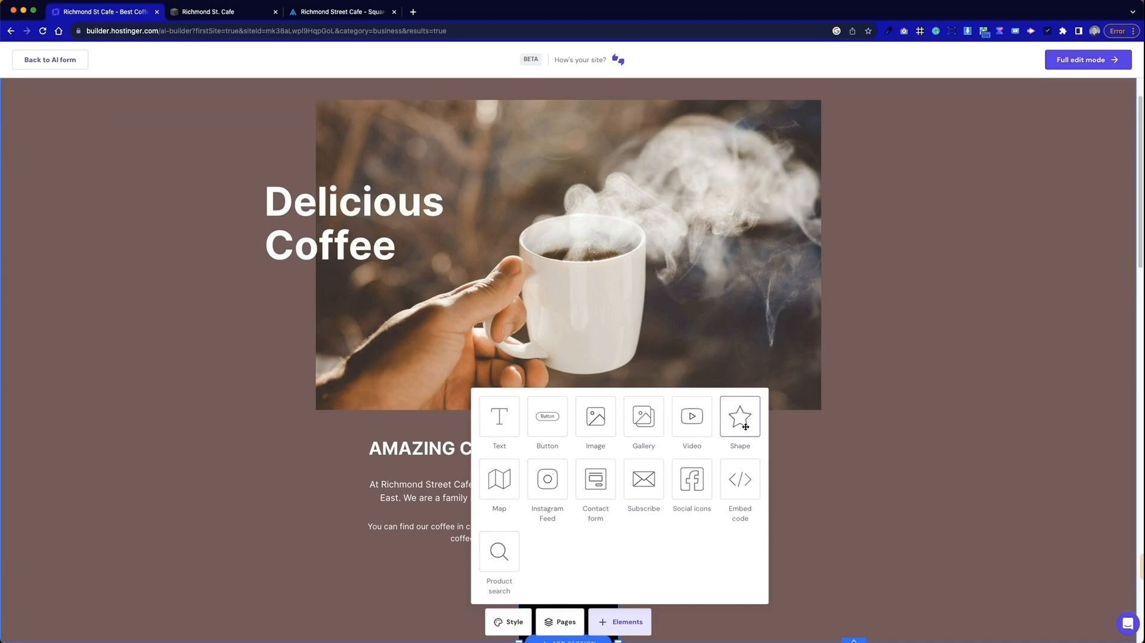
pyautogui.click(745, 426)
pyautogui.click(560, 188)
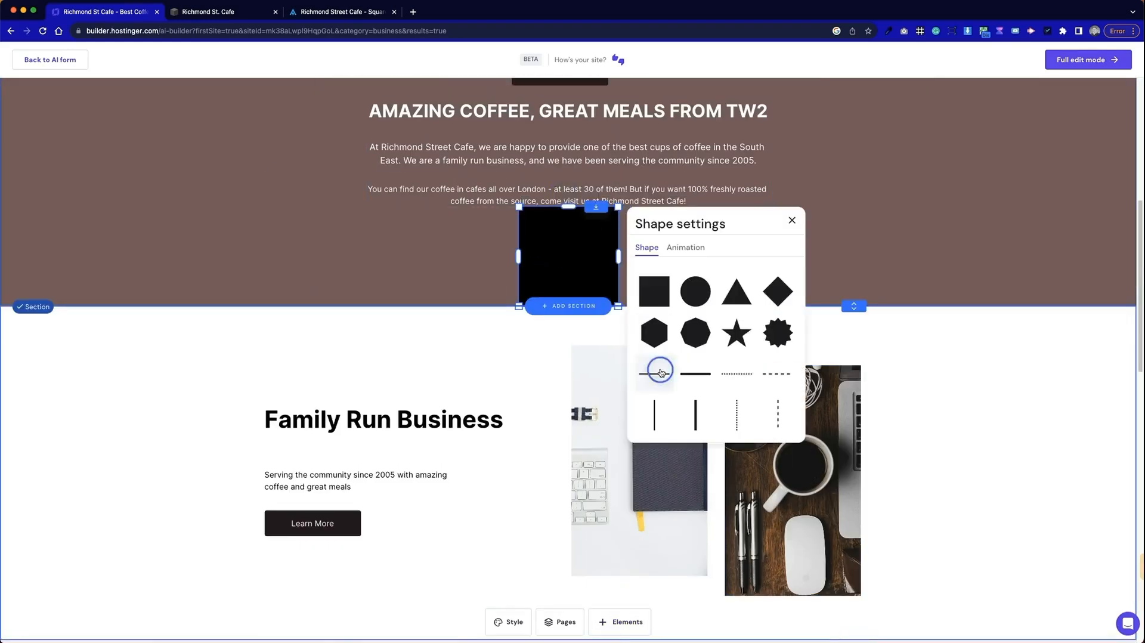
pyautogui.click(660, 372)
pyautogui.click(878, 235)
# Position the line centred between the TW2 heading and its paragraphs, and colour it white
pyautogui.scroll(2, 624, 340)
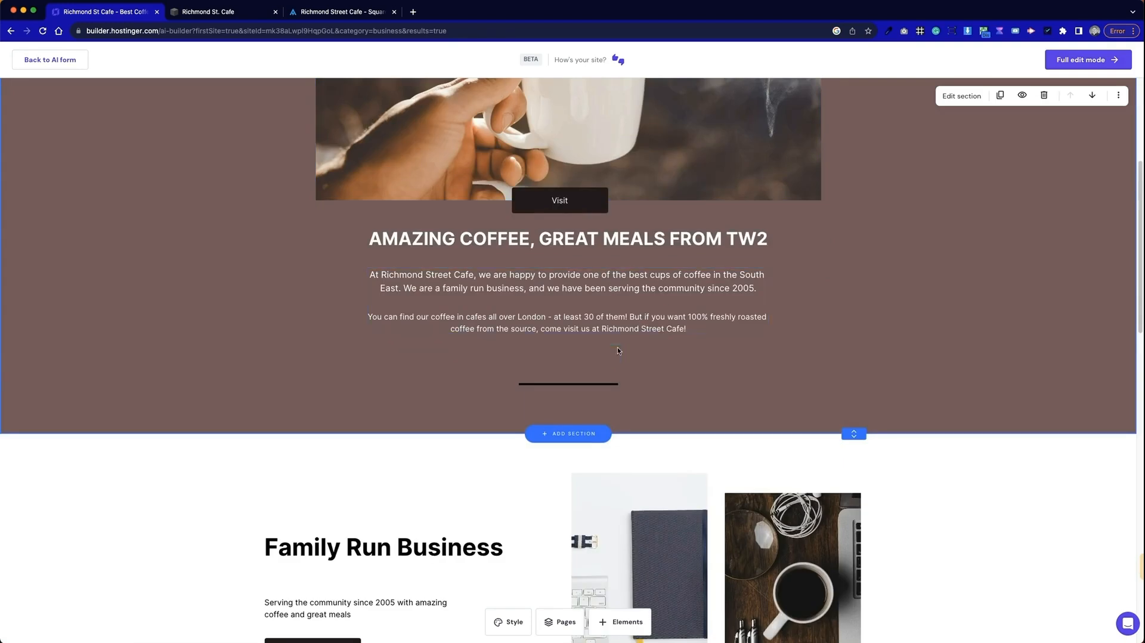
pyautogui.moveTo(596, 380); pyautogui.dragTo(628, 309)
pyautogui.click(853, 325)
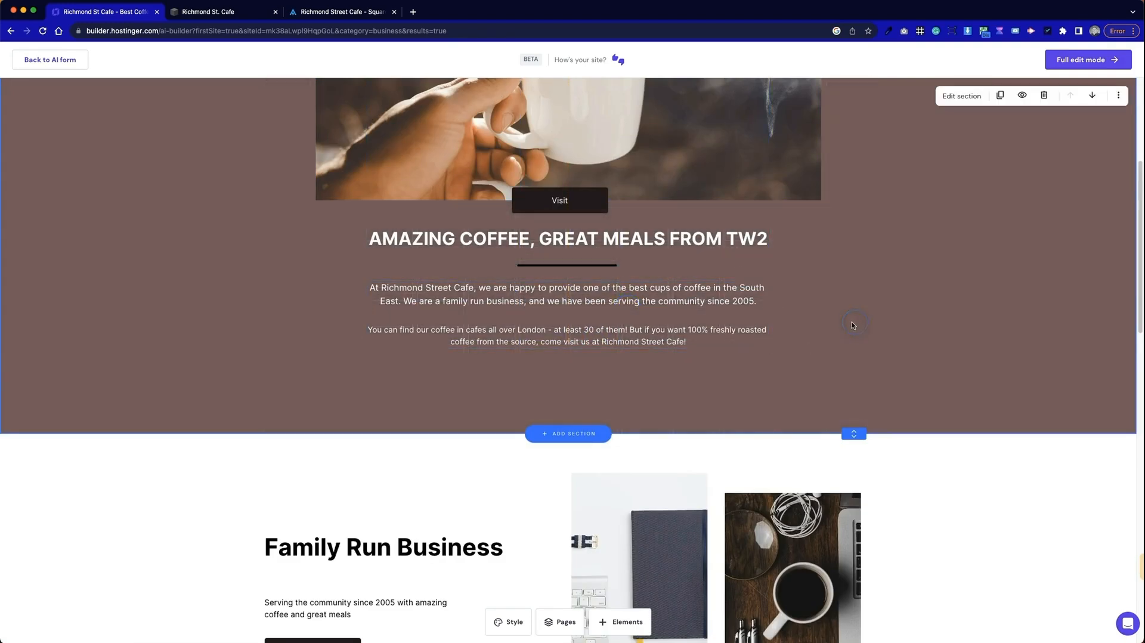
pyautogui.click(538, 263)
pyautogui.click(585, 233)
pyautogui.click(608, 271)
pyautogui.click(263, 267)
pyautogui.scroll(3, 263, 267)
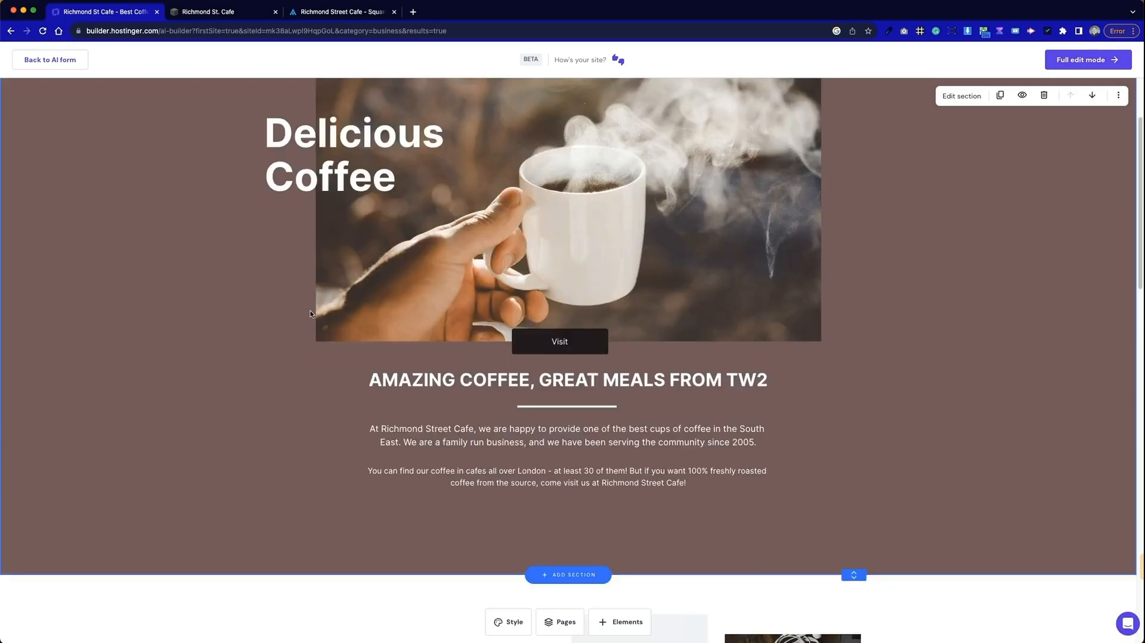
# Lower the heading, line and paragraphs to leave more space under the image, and place the Visit button centred beneath the paragraphs
pyautogui.moveTo(639, 386); pyautogui.dragTo(679, 420)
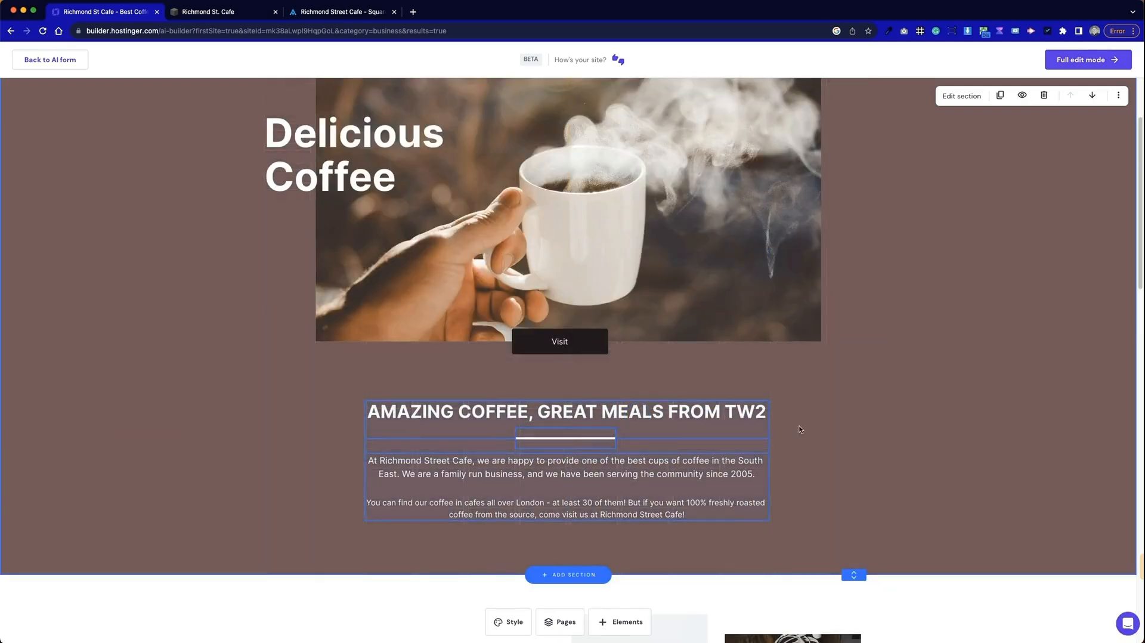
pyautogui.moveTo(565, 348); pyautogui.dragTo(567, 549)
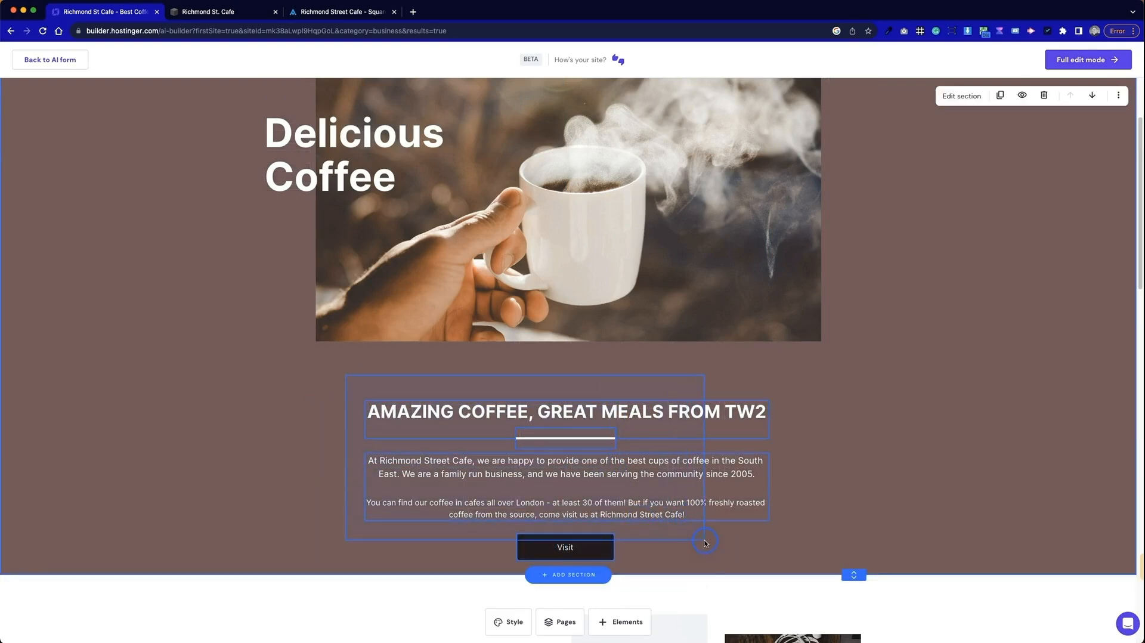
pyautogui.moveTo(563, 439); pyautogui.dragTo(563, 419)
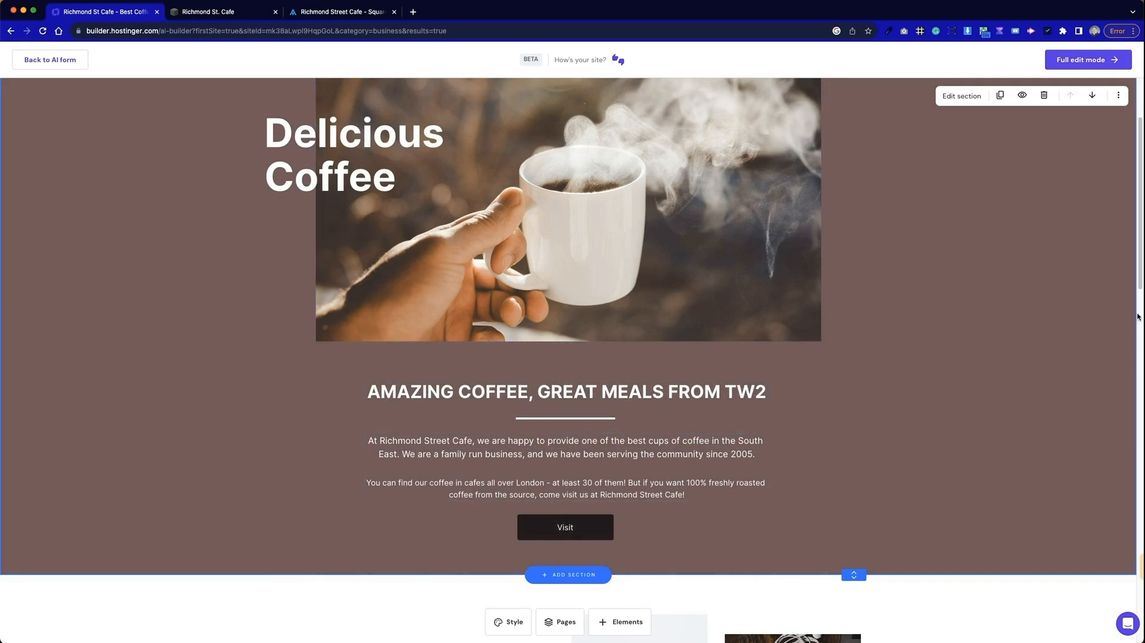
# Move the Delicious Coffee heading over the mug in the coffee image and set its style to Heading 4
pyautogui.scroll(1, 673, 321)
pyautogui.moveTo(362, 170); pyautogui.dragTo(577, 312)
pyautogui.doubleClick(577, 312)
pyautogui.click(536, 270)
pyautogui.click(531, 357)
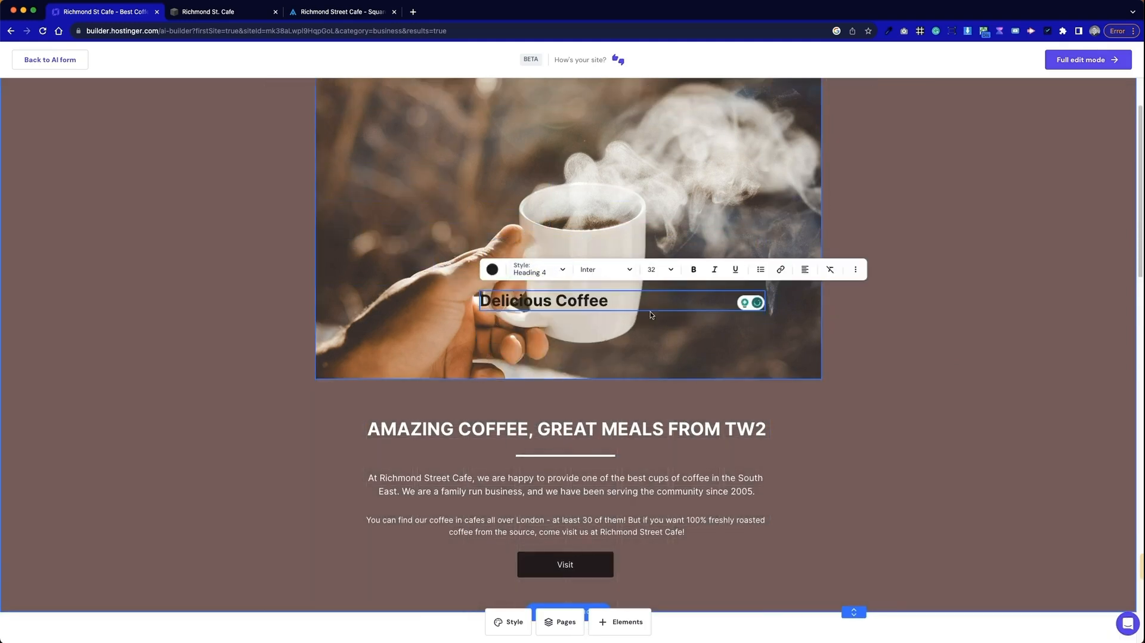
# Replace the Delicious Coffee text with "Welcome to Richmond St Cafe" and centre-align it
pyautogui.write('Welcome to Richmond St Cafe')
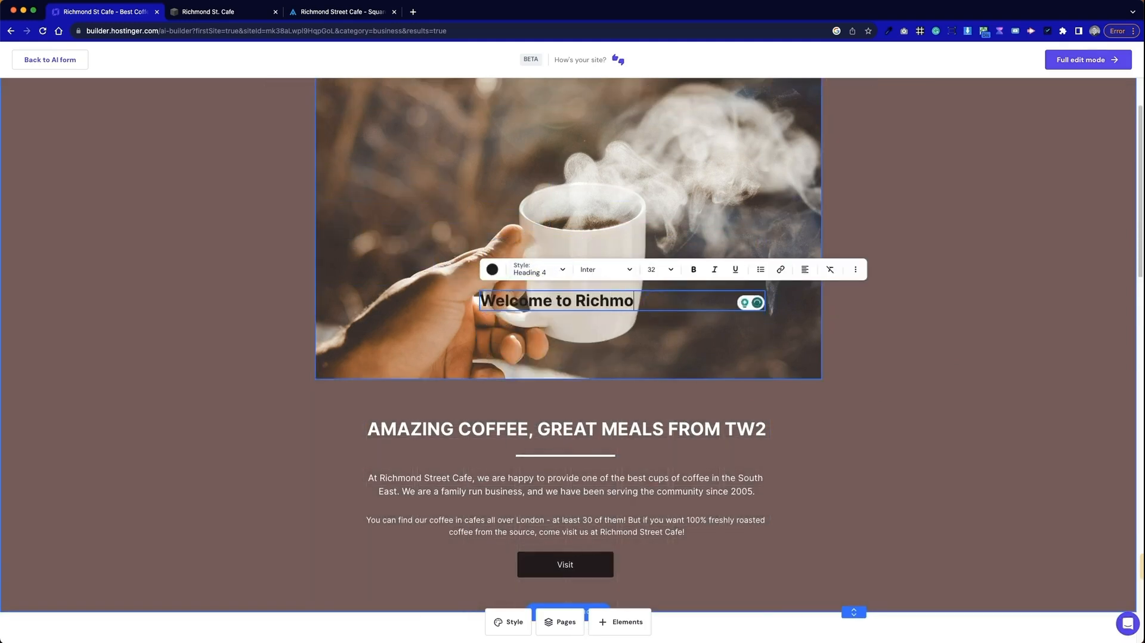
pyautogui.hotkey('ctrl', 'a')
pyautogui.click(805, 269)
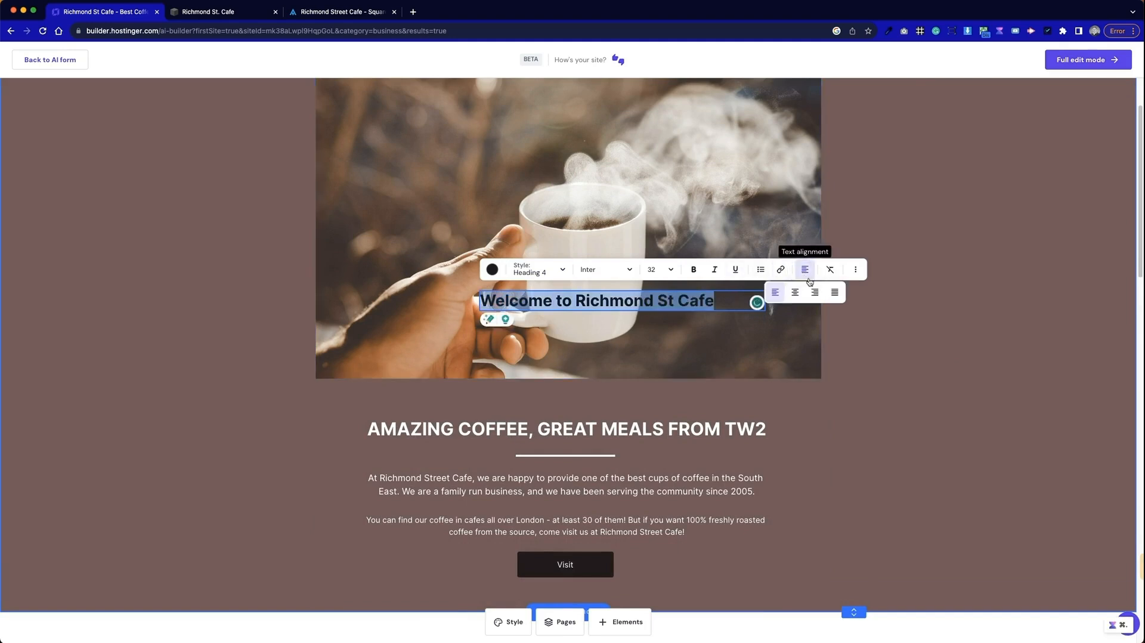
pyautogui.click(802, 291)
# Give the welcome text a white (#ffffff) background and set its style to Paragraph 1
pyautogui.click(855, 269)
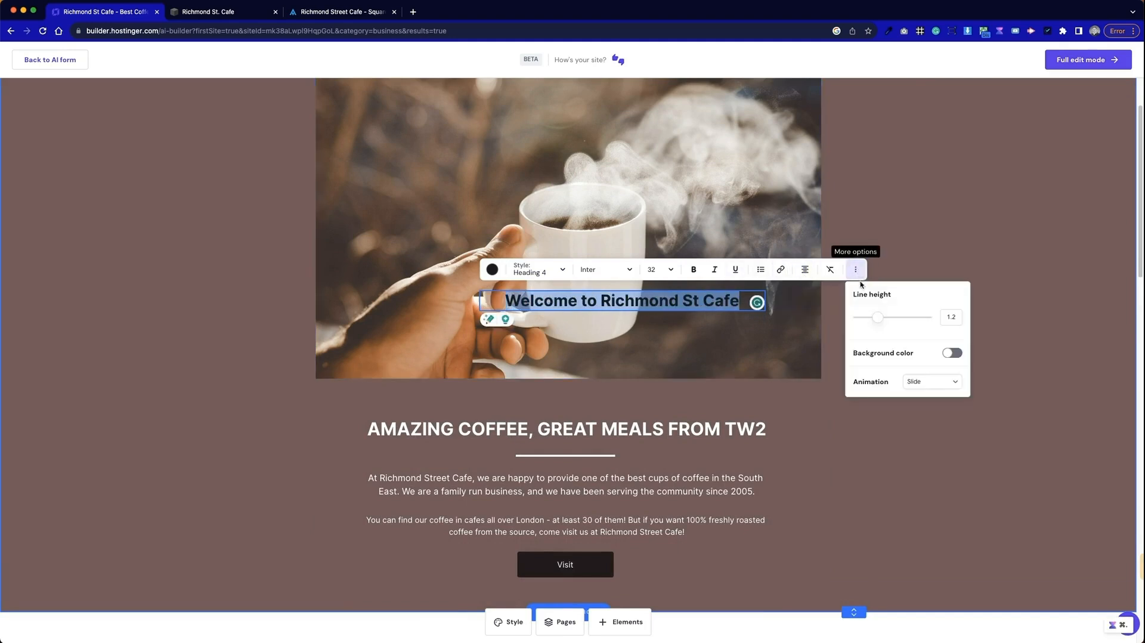
pyautogui.click(954, 354)
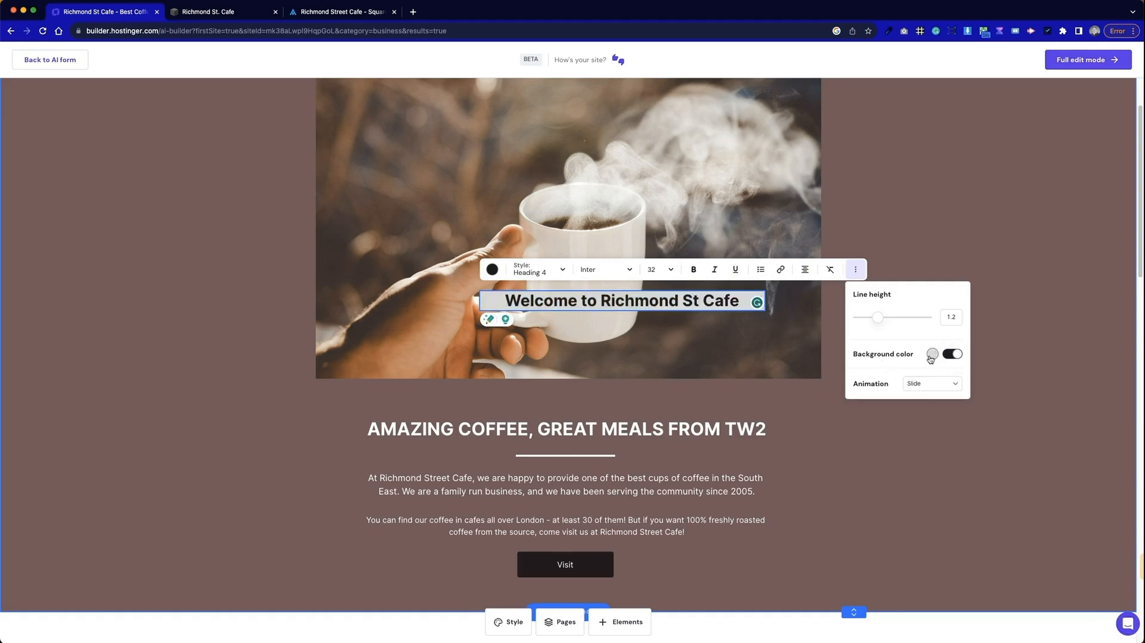
pyautogui.click(933, 354)
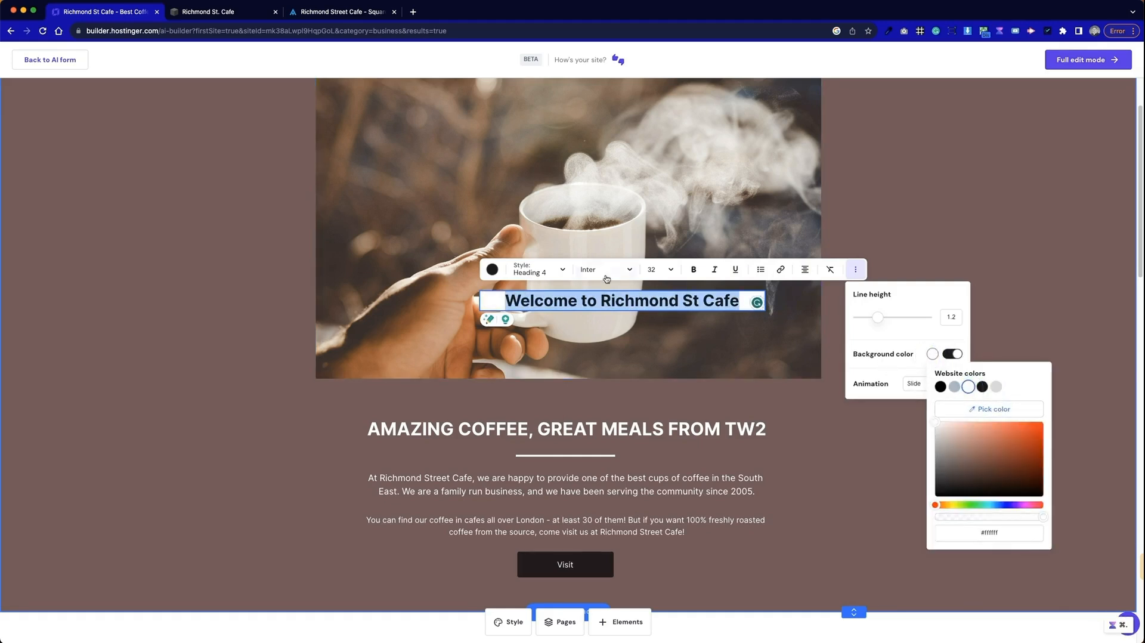
pyautogui.click(560, 272)
pyautogui.click(565, 411)
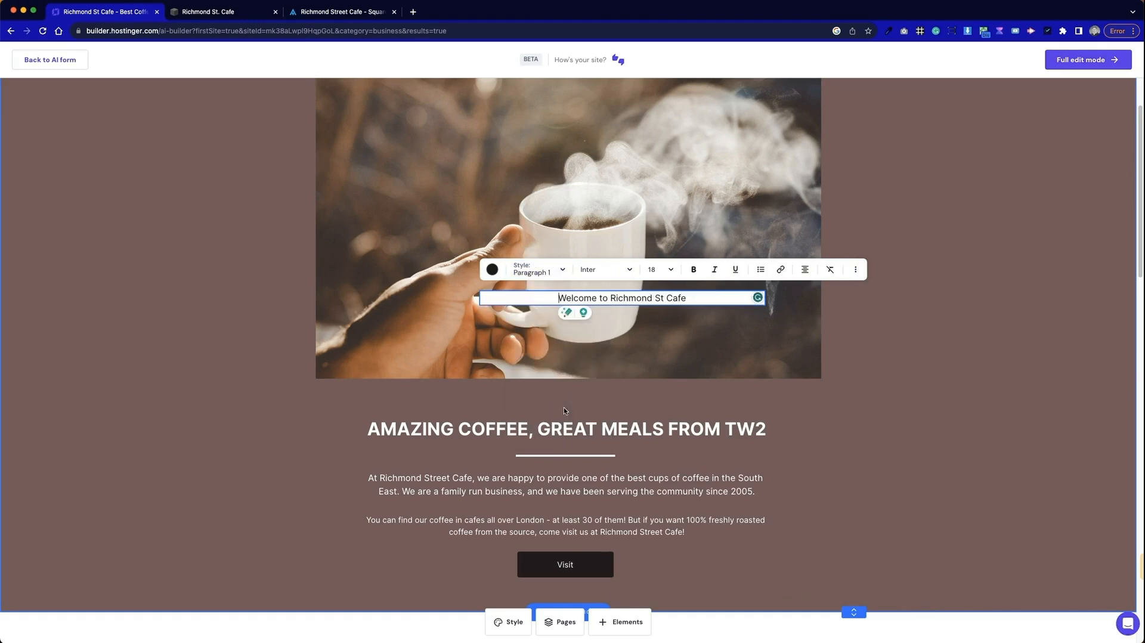
# Make the welcome text bold, move it onto the coffee image's lower edge and narrow its white box to about the text width
pyautogui.press('super+a')
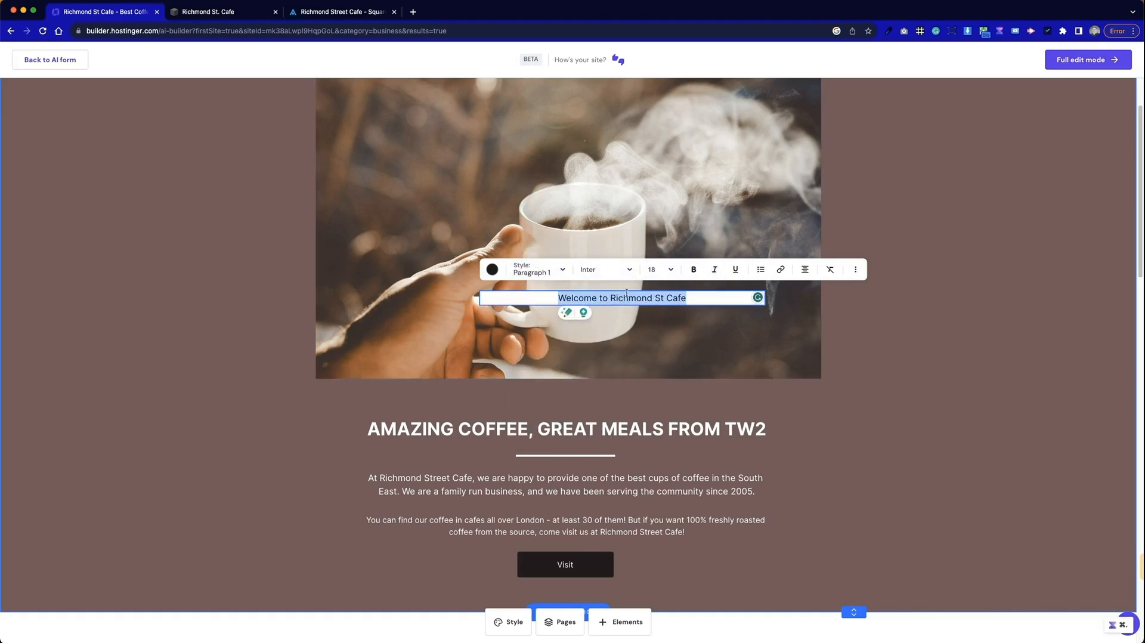
pyautogui.click(694, 269)
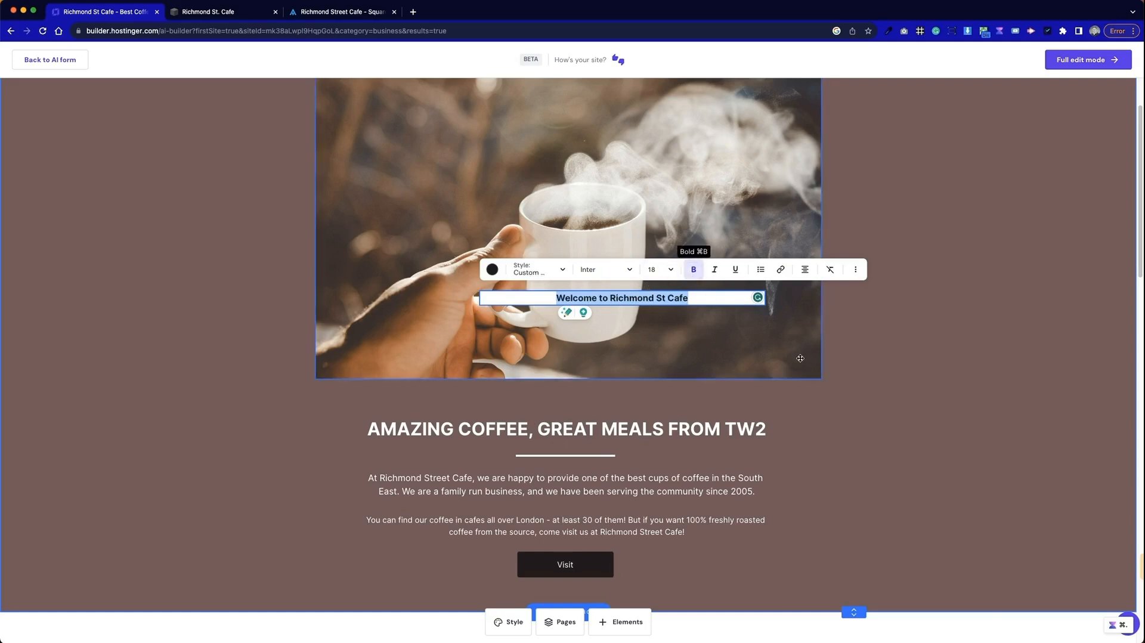
pyautogui.click(814, 349)
pyautogui.moveTo(639, 299); pyautogui.dragTo(632, 388)
pyautogui.moveTo(727, 375); pyautogui.dragTo(660, 379)
pyautogui.click(586, 374)
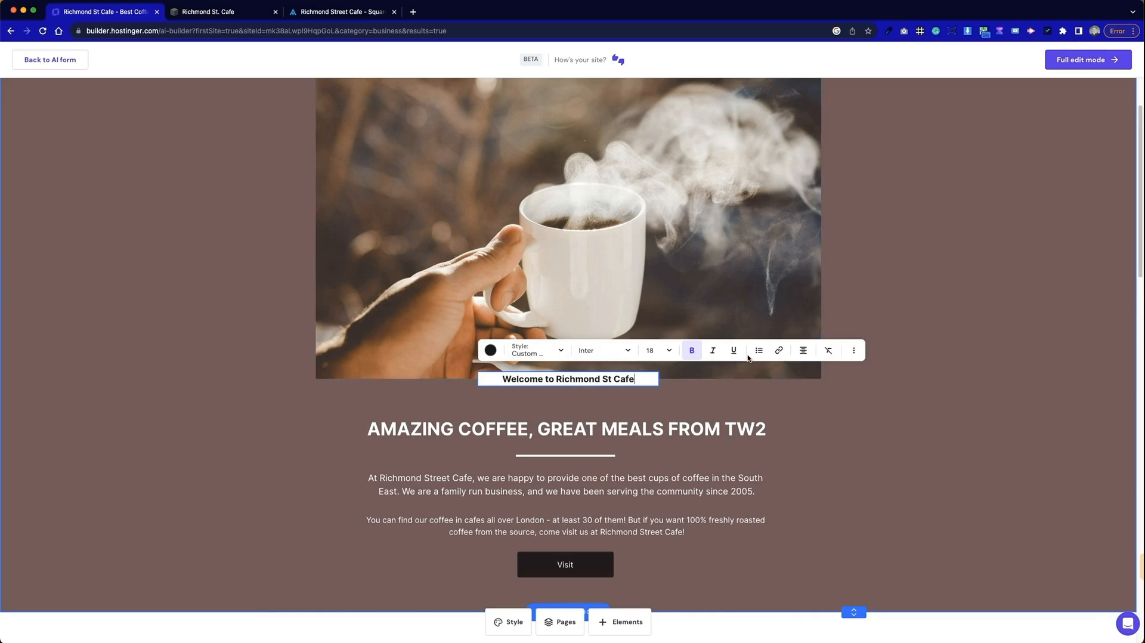
# Increase the padding above and below the welcome text and centre its white box on the image's lower edge
pyautogui.click(854, 350)
pyautogui.moveTo(891, 399); pyautogui.dragTo(911, 399)
pyautogui.moveTo(569, 382); pyautogui.dragTo(571, 378)
pyautogui.click(1076, 460)
pyautogui.click(673, 440)
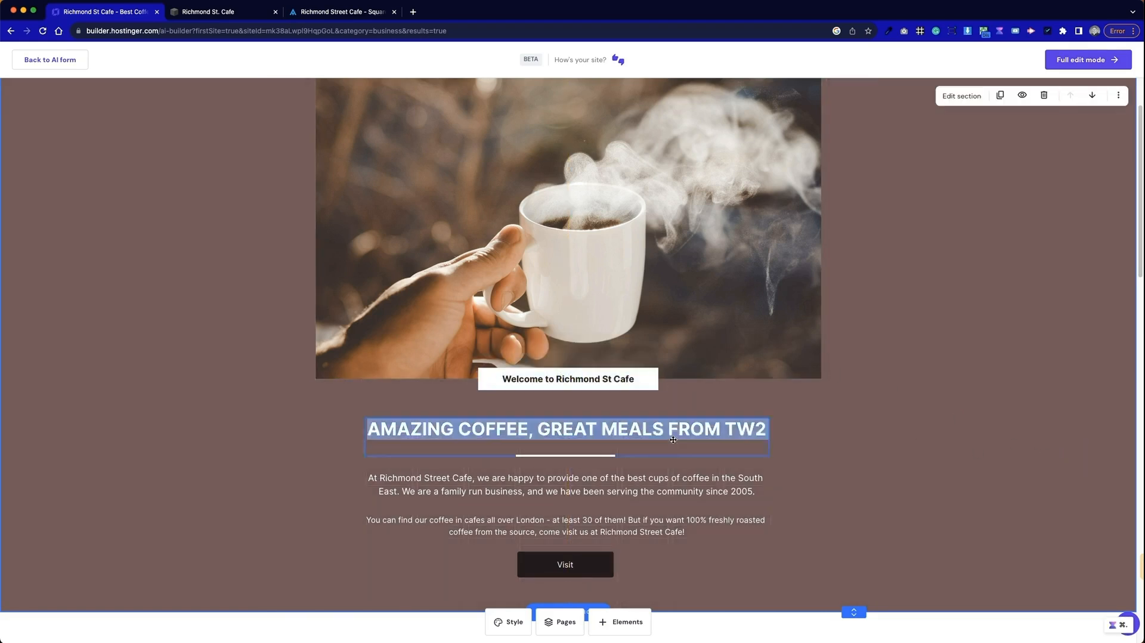
# Shorten the coffee image from below and move the welcome box up to straddle its new lower edge
pyautogui.scroll(2, 931, 360)
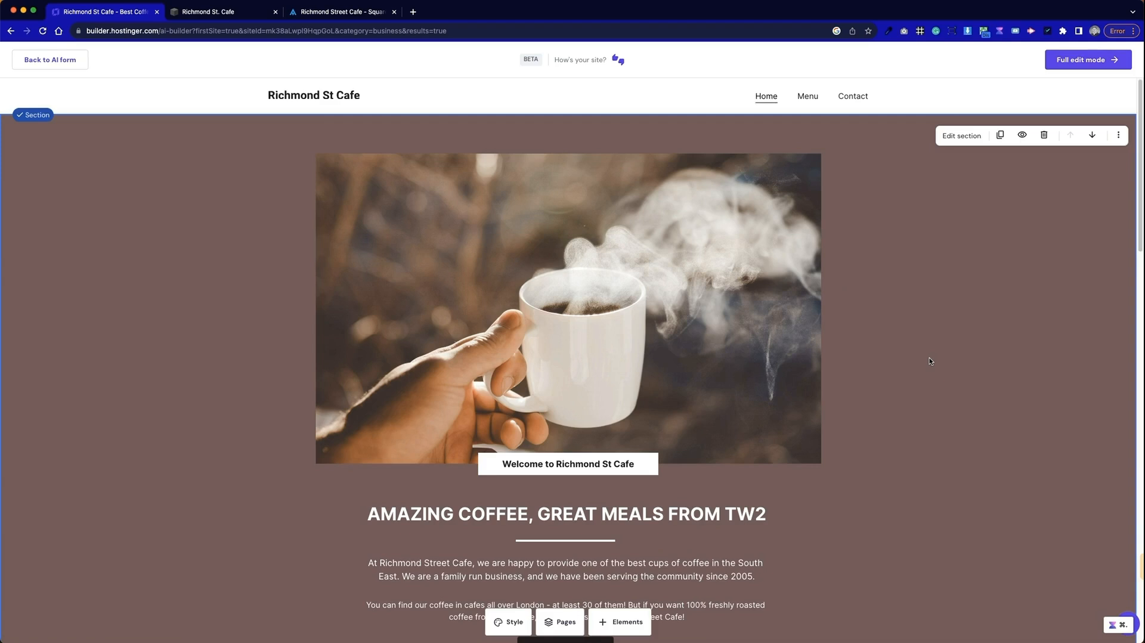
pyautogui.click(650, 300)
pyautogui.moveTo(781, 461); pyautogui.dragTo(778, 428)
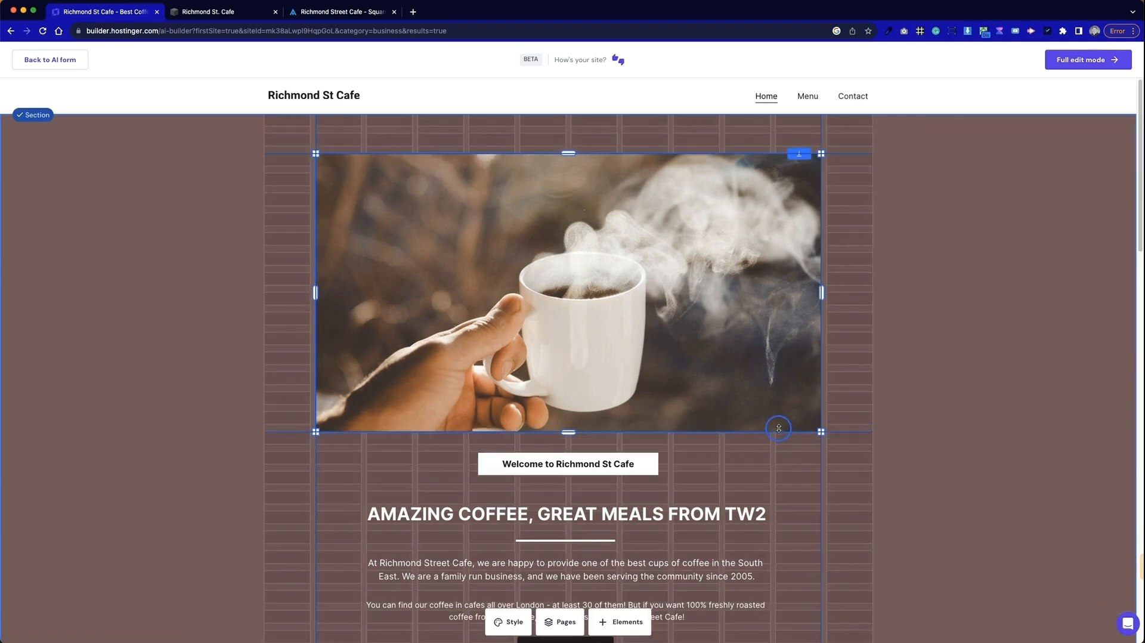
pyautogui.moveTo(594, 464); pyautogui.dragTo(592, 435)
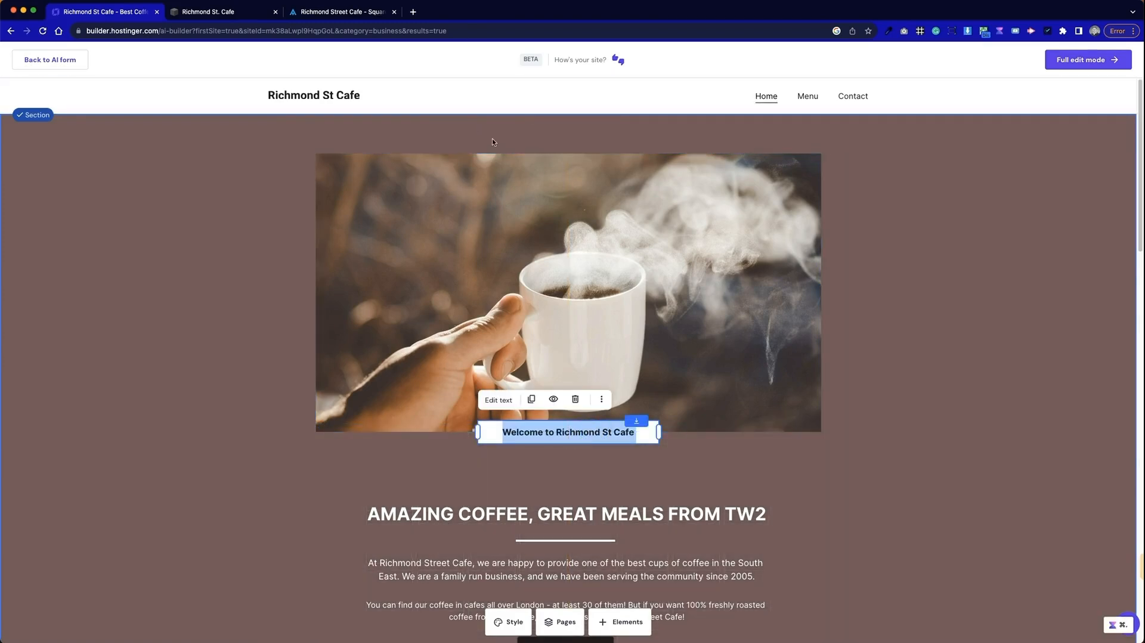
# Move the heading, line, paragraphs and Visit button up to close the gap under the image, and shorten the section accordingly
pyautogui.scroll(-1, 590, 486)
pyautogui.click(591, 487)
pyautogui.tripleClick(575, 528)
pyautogui.moveTo(576, 529); pyautogui.dragTo(579, 496)
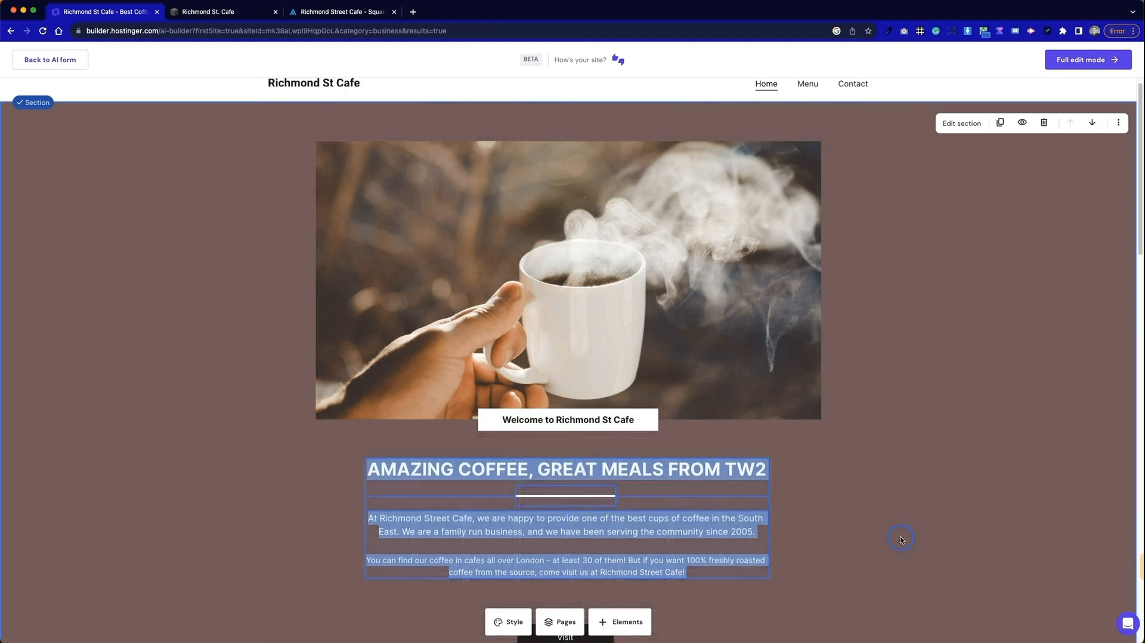
pyautogui.scroll(-5, 900, 539)
pyautogui.moveTo(572, 345); pyautogui.dragTo(577, 322)
pyautogui.scroll(2, 829, 478)
pyautogui.moveTo(855, 501); pyautogui.dragTo(855, 474)
pyautogui.scroll(3, 922, 349)
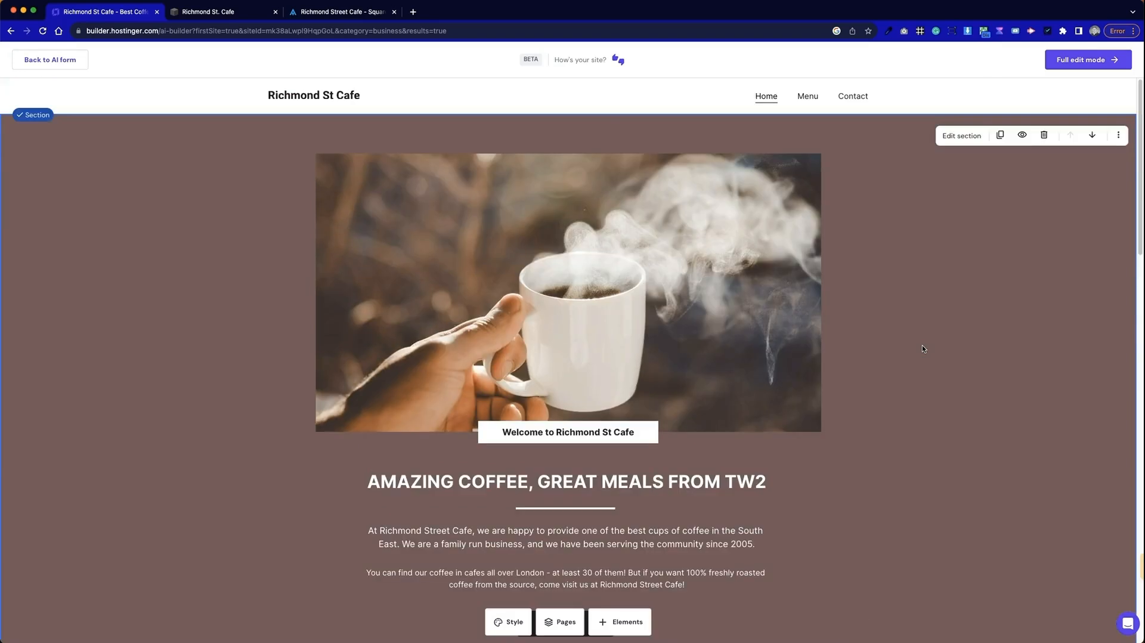
# Switch to the Squarespace site and save its coffee image to Downloads as unsplash-image-Y3AqmbmtLQI
pyautogui.click(251, 11)
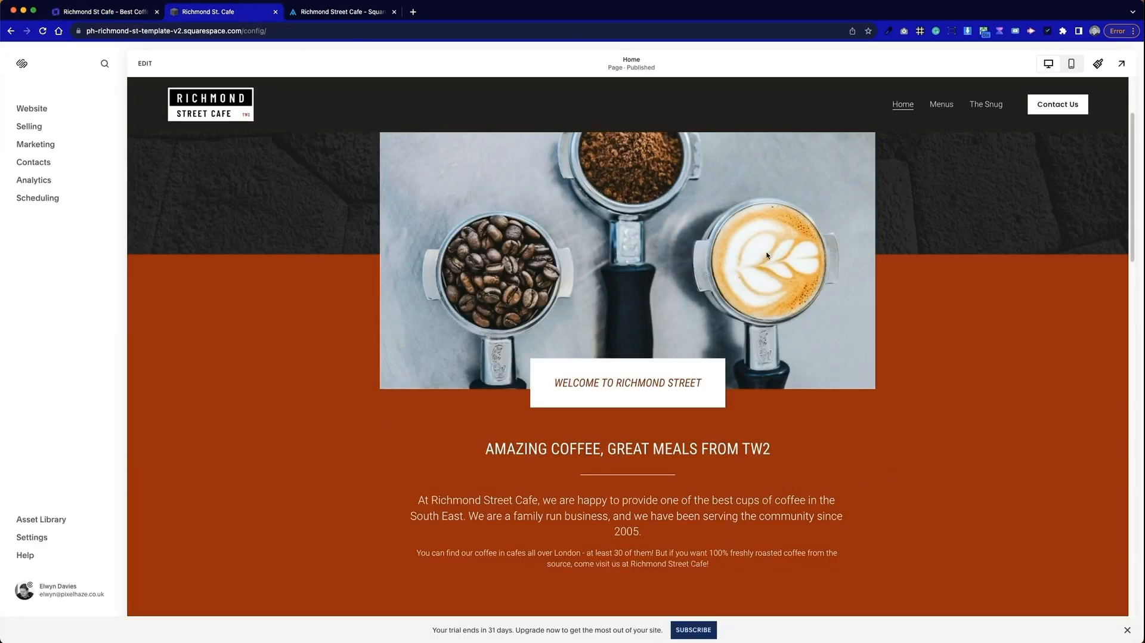
pyautogui.rightClick(762, 234)
pyautogui.click(839, 249)
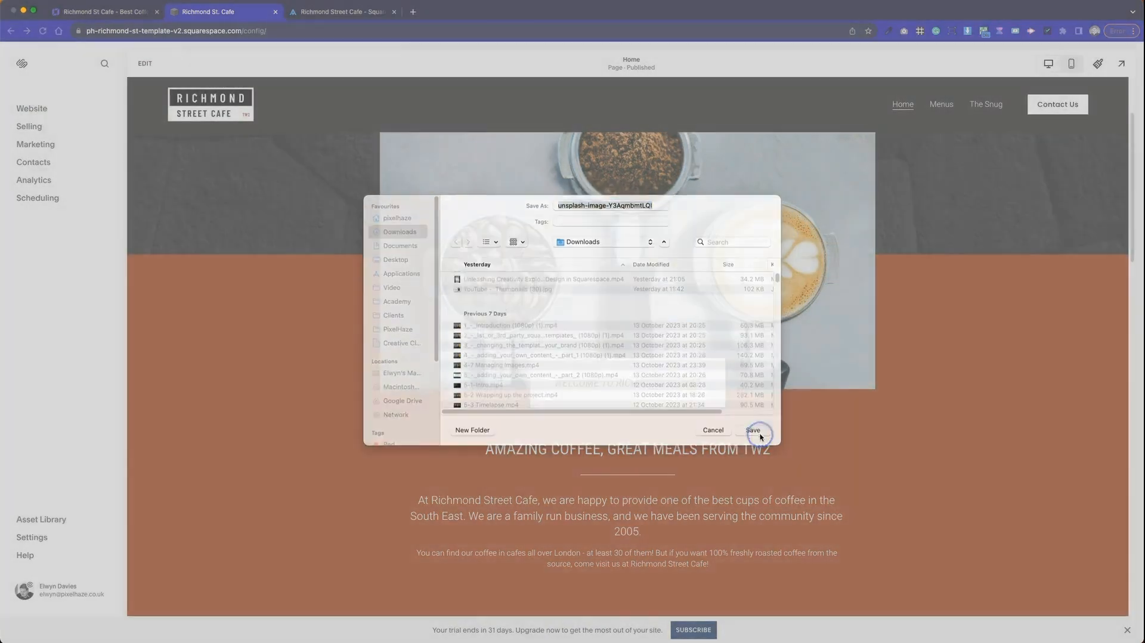
pyautogui.click(752, 431)
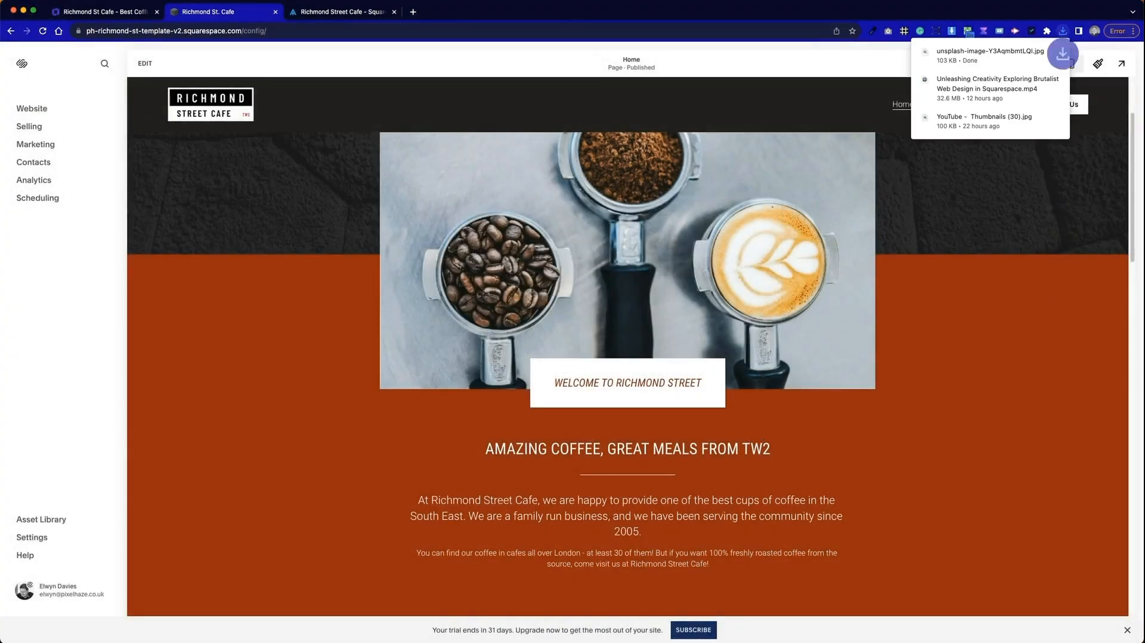
# Back in the Hostinger builder, replace the mug image with the free coffee photo of latte, ground coffee and beans in portafilters
pyautogui.click(72, 12)
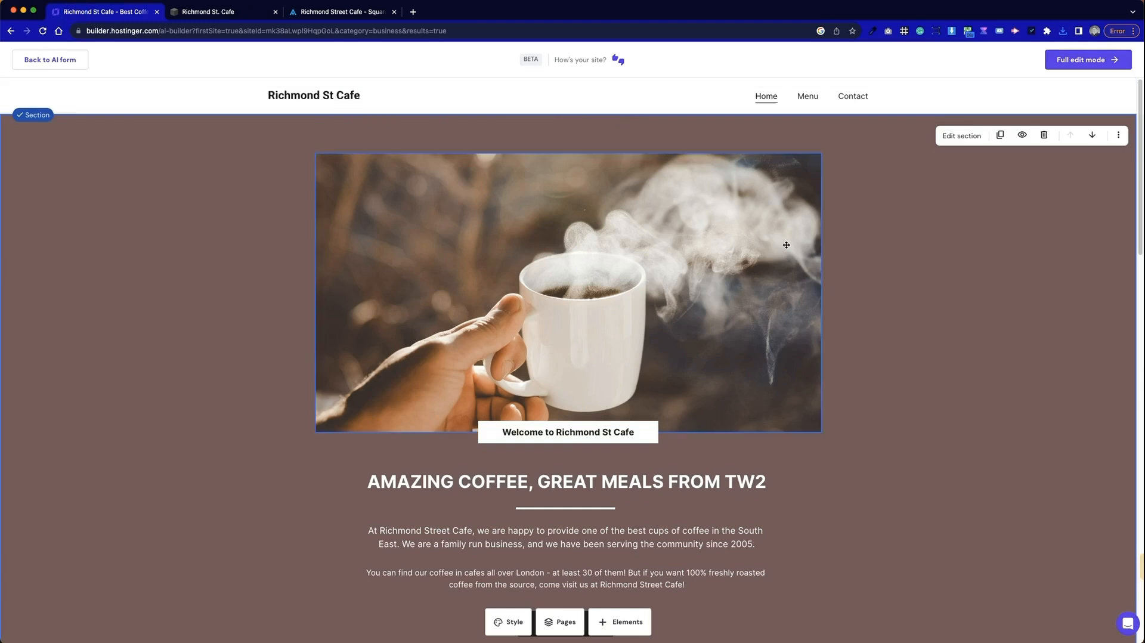
pyautogui.doubleClick(747, 240)
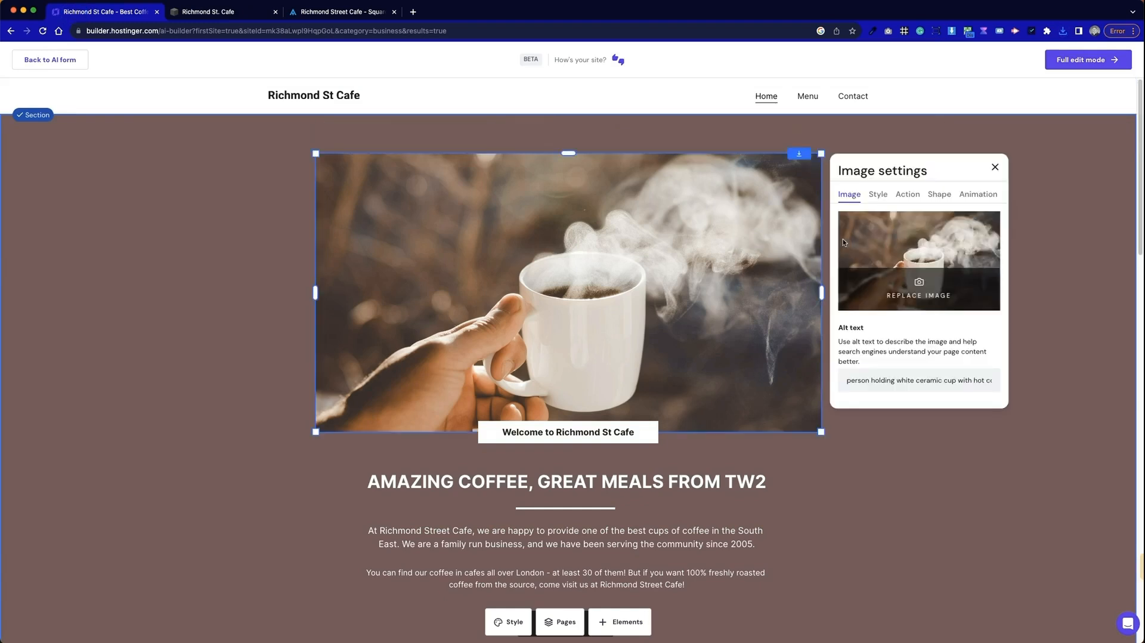
pyautogui.click(923, 291)
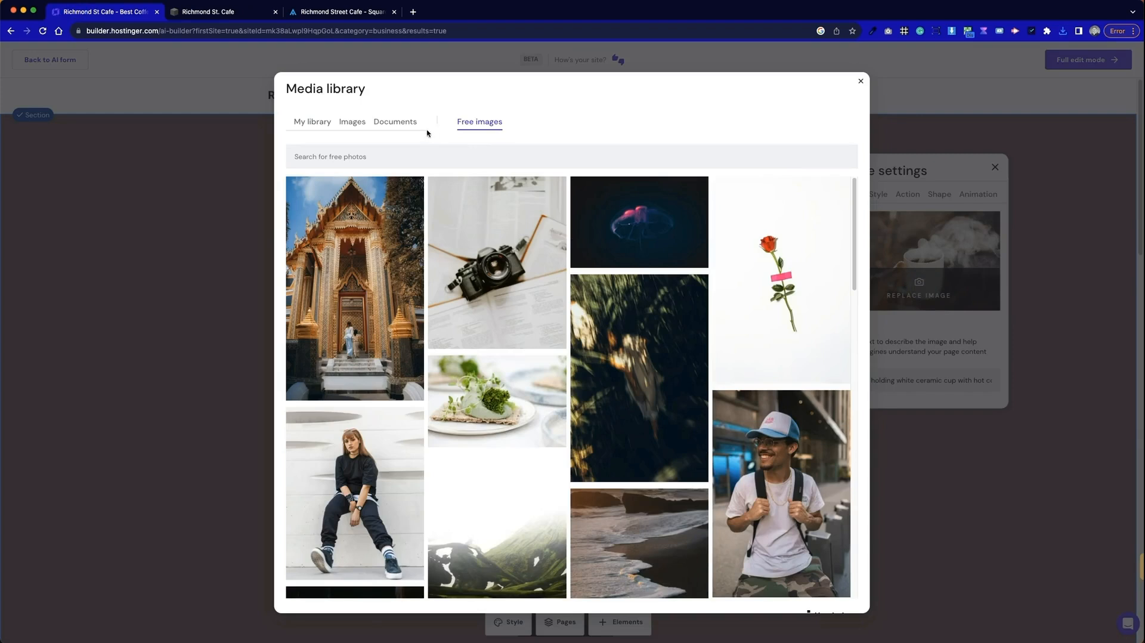
pyautogui.click(393, 153)
pyautogui.write('coffee')
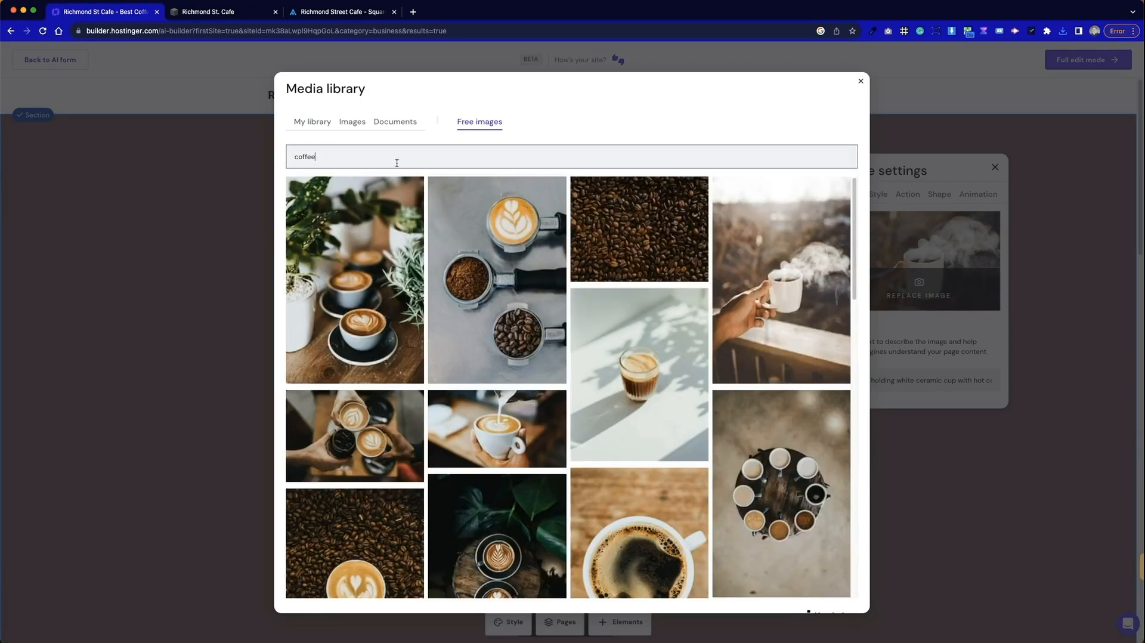
pyautogui.click(488, 272)
pyautogui.click(836, 601)
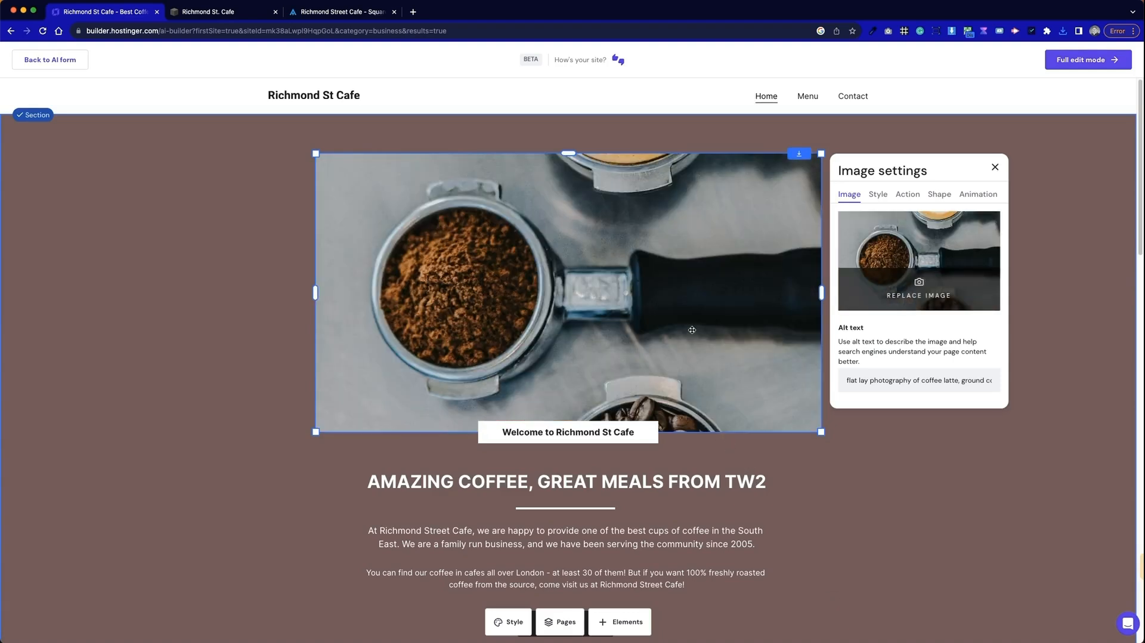
# Try the diamond shape on the image, followed by the shape with two opposite rounded corners
pyautogui.click(875, 198)
pyautogui.click(904, 195)
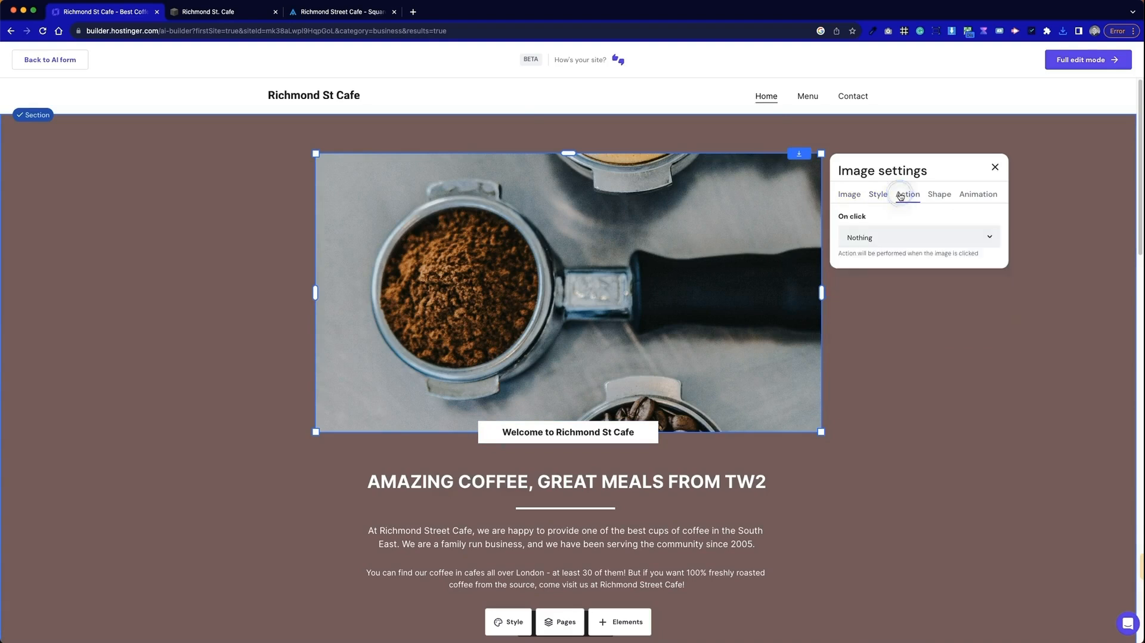
pyautogui.click(938, 195)
pyautogui.click(903, 232)
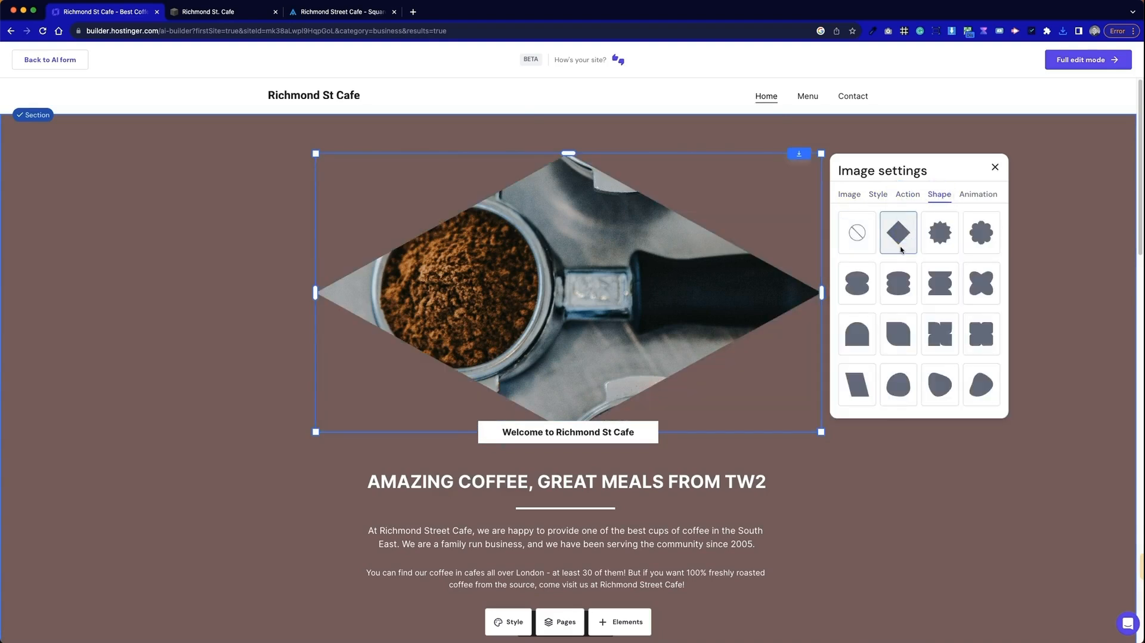
pyautogui.scroll(-2, 919, 388)
pyautogui.click(904, 337)
pyautogui.scroll(2, 913, 298)
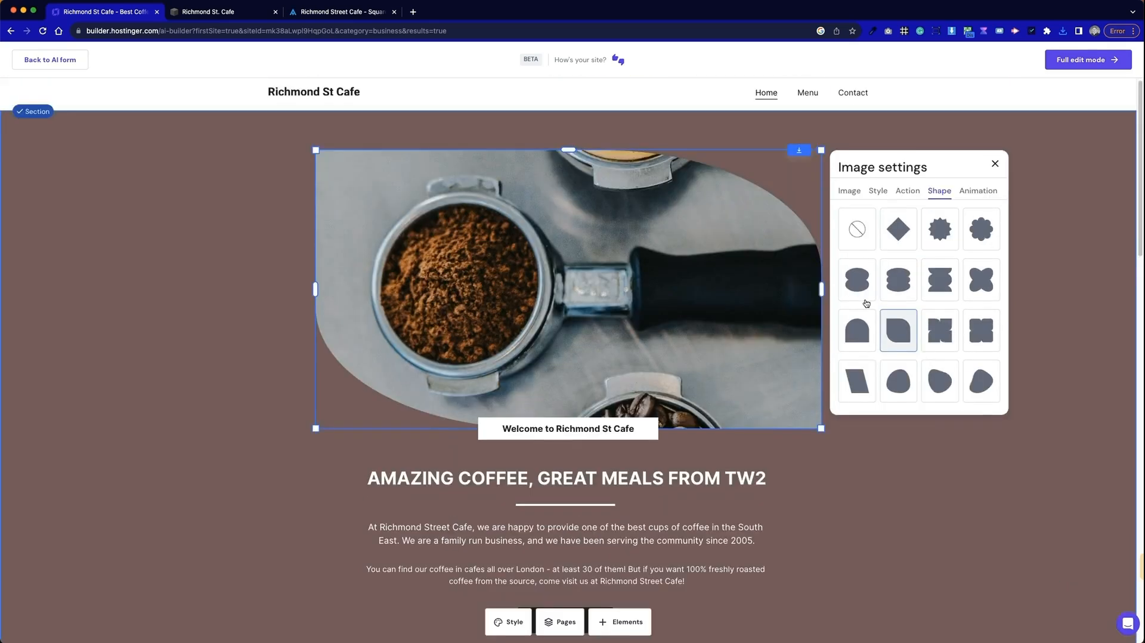
# Preview the Slide animation on the image and set its animation to Fade
pyautogui.click(979, 196)
pyautogui.click(967, 233)
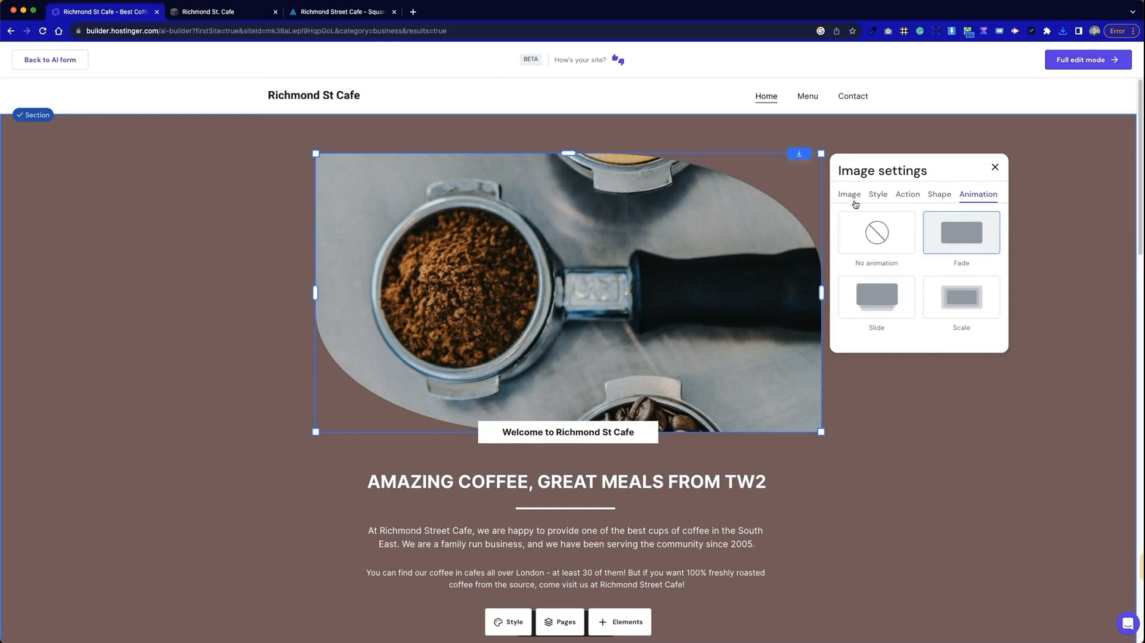
pyautogui.click(877, 294)
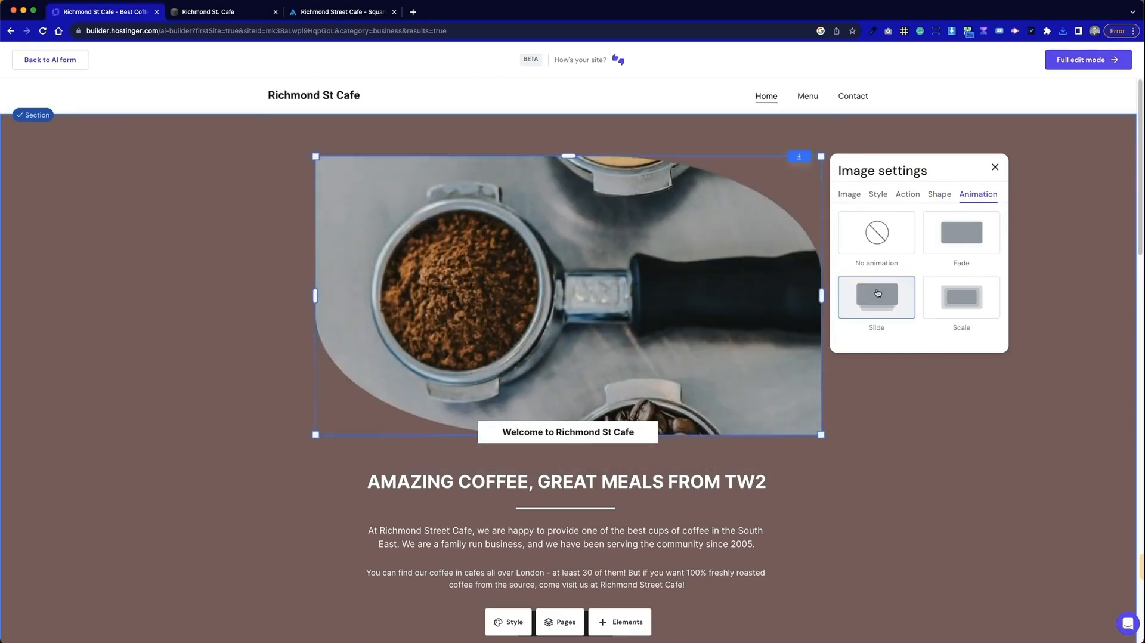
pyautogui.click(962, 236)
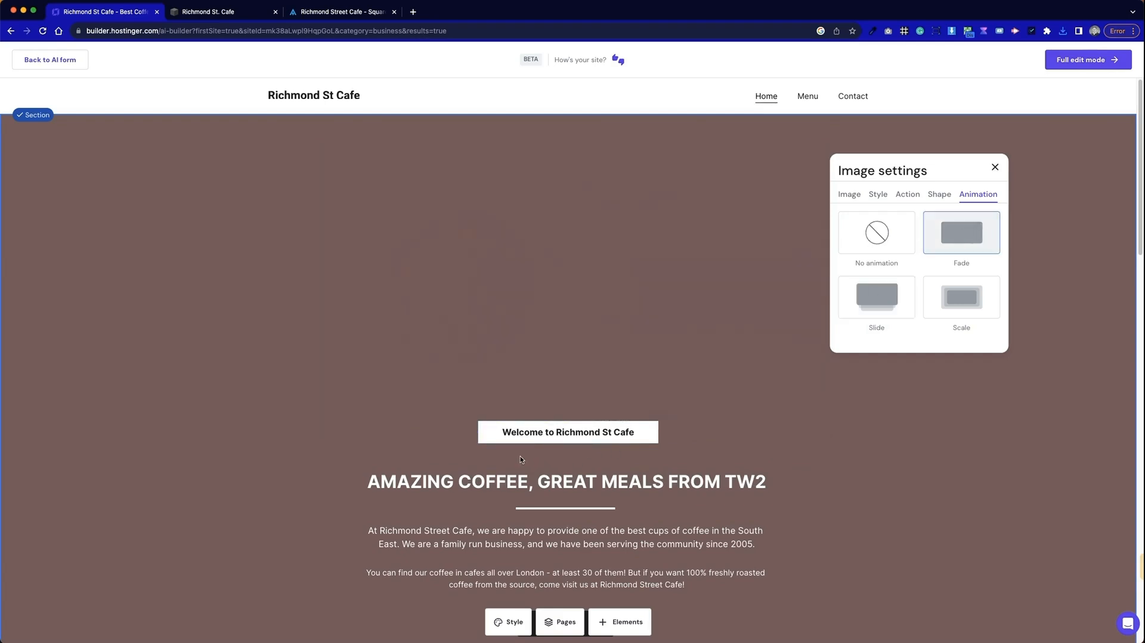
# Check the media library's Images and My library sections for a way to use an own image, and close it
pyautogui.click(854, 195)
pyautogui.click(909, 254)
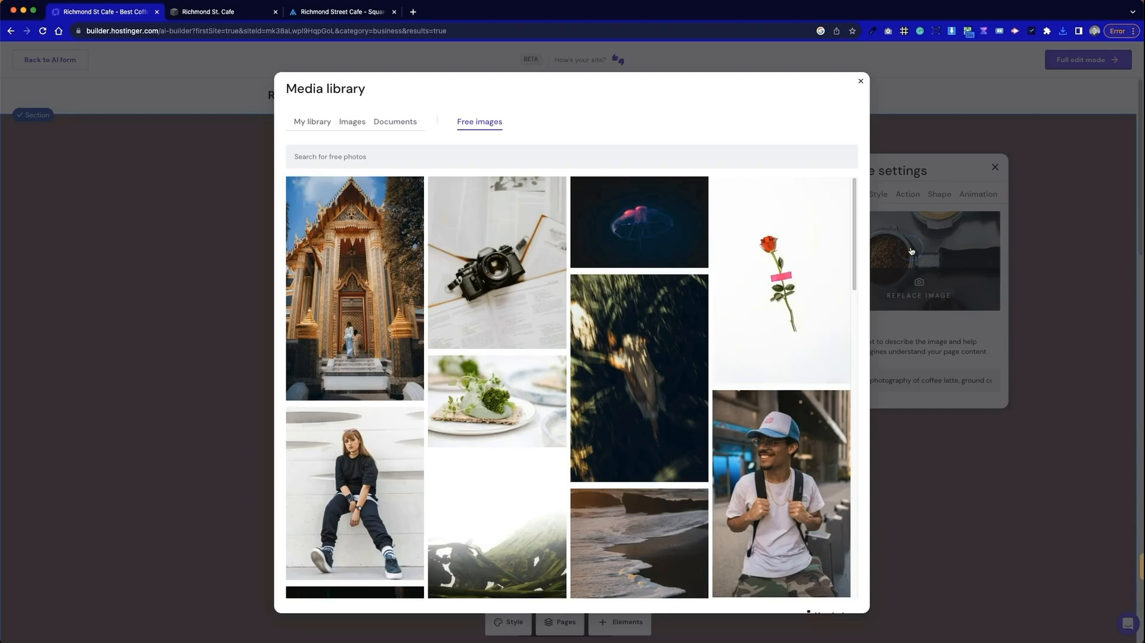
pyautogui.click(354, 122)
pyautogui.click(321, 125)
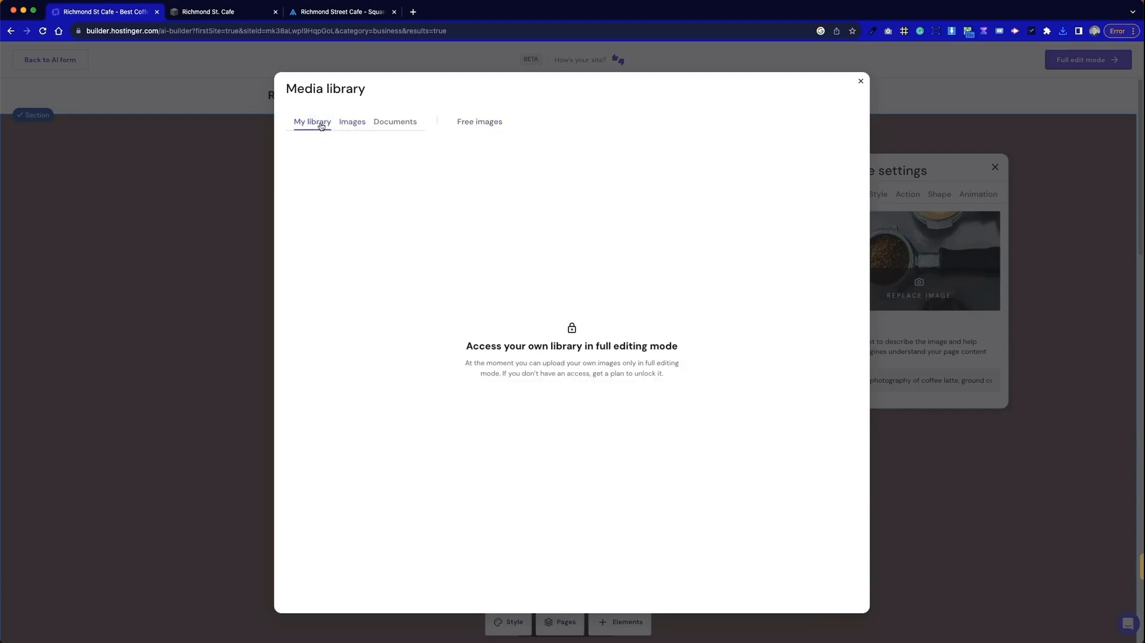
pyautogui.click(966, 252)
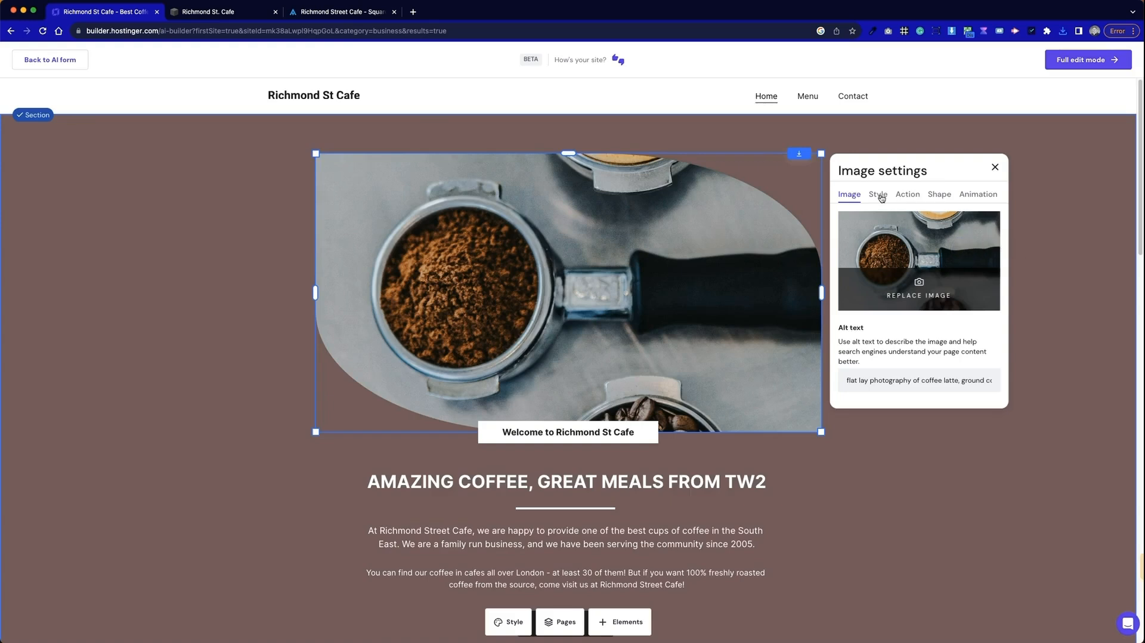
# Remove the shape mask from the coffee image so it is a plain rectangle
pyautogui.click(939, 194)
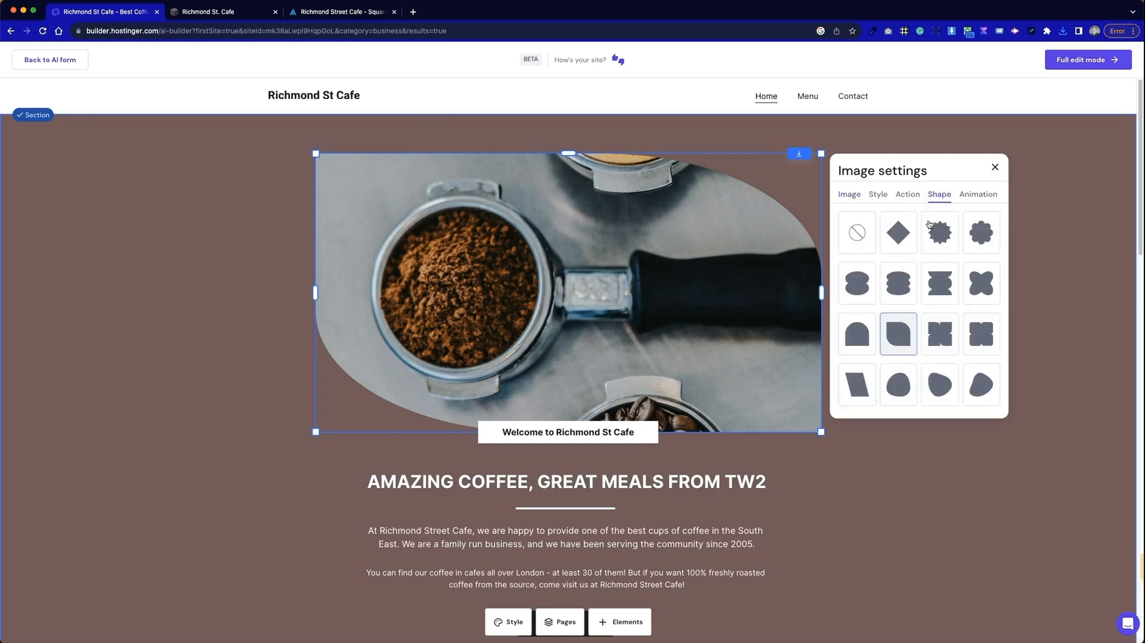
pyautogui.click(868, 238)
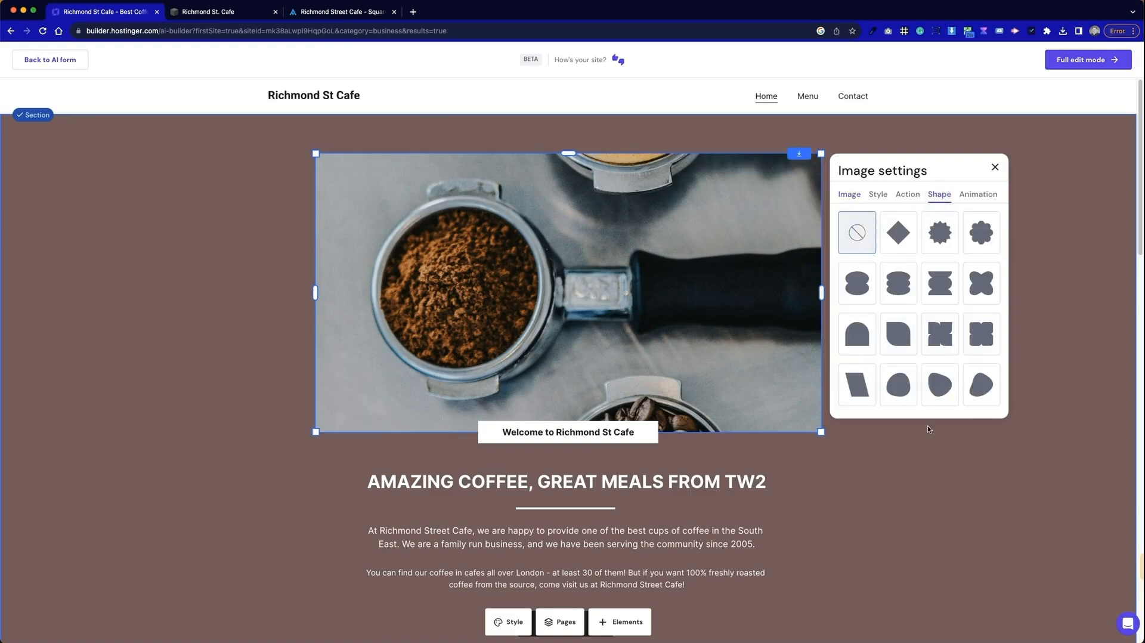
pyautogui.scroll(-15, 966, 276)
pyautogui.scroll(15, 967, 276)
pyautogui.click(904, 196)
pyautogui.click(878, 196)
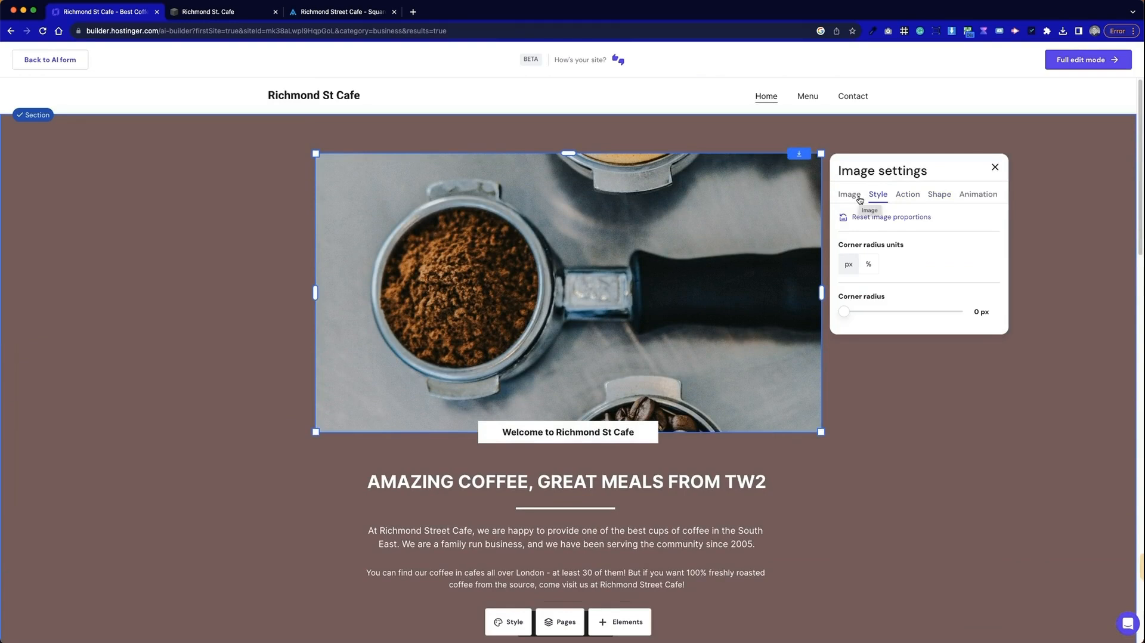
pyautogui.click(860, 200)
pyautogui.scroll(-4, 958, 363)
pyautogui.scroll(4, 958, 363)
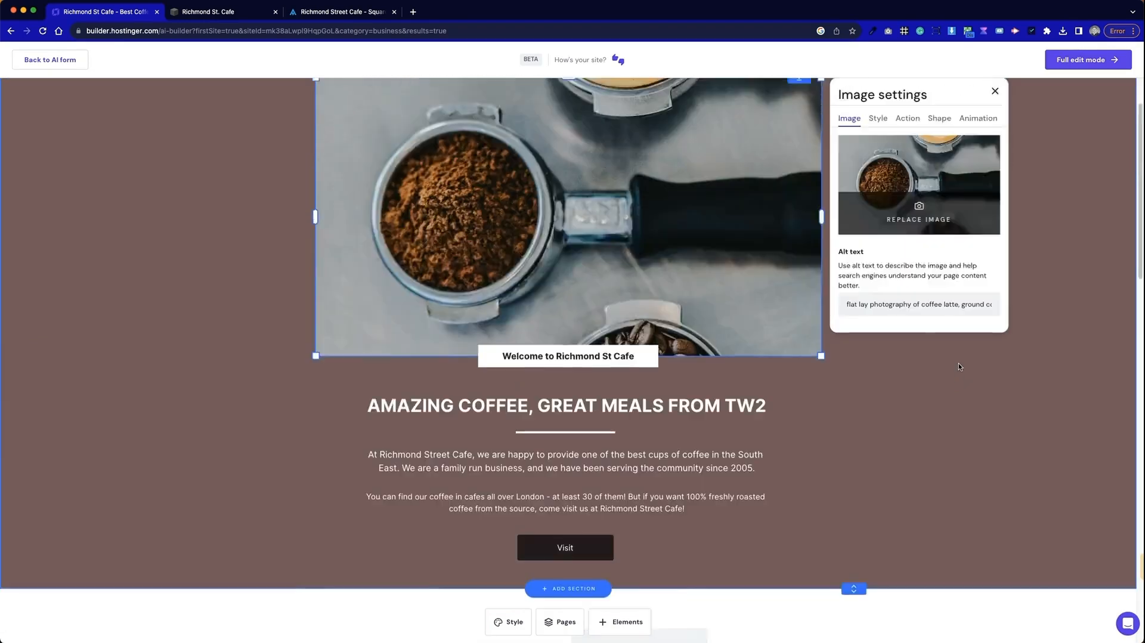
# Open the brown section's background settings and sample the rust-orange background colour from the Squarespace page with the colour picker
pyautogui.click(1116, 333)
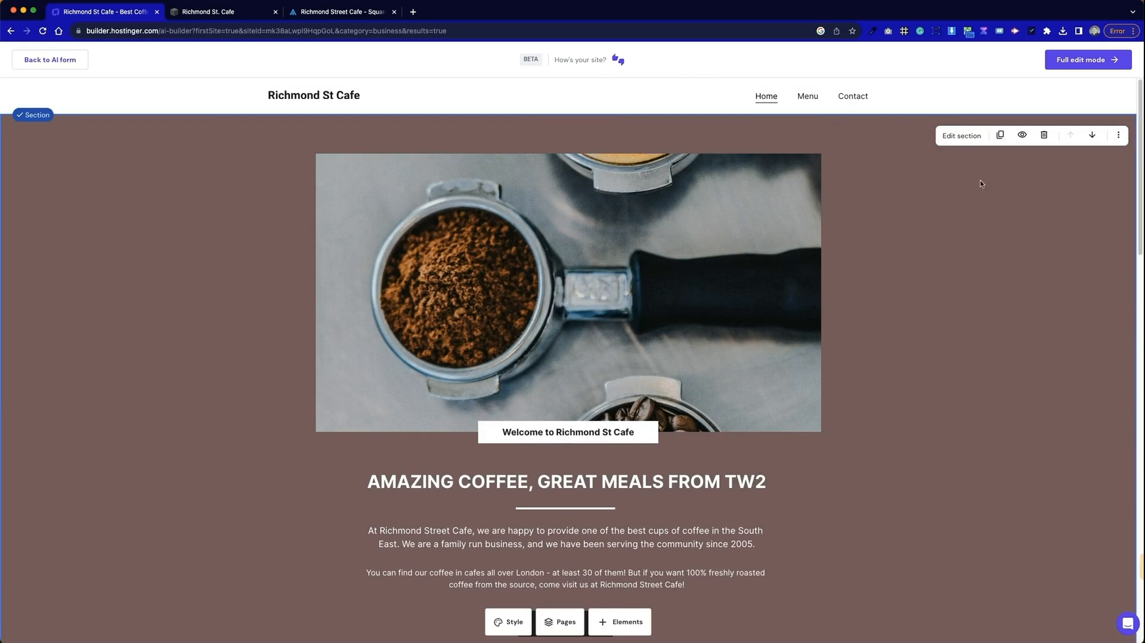
pyautogui.click(962, 136)
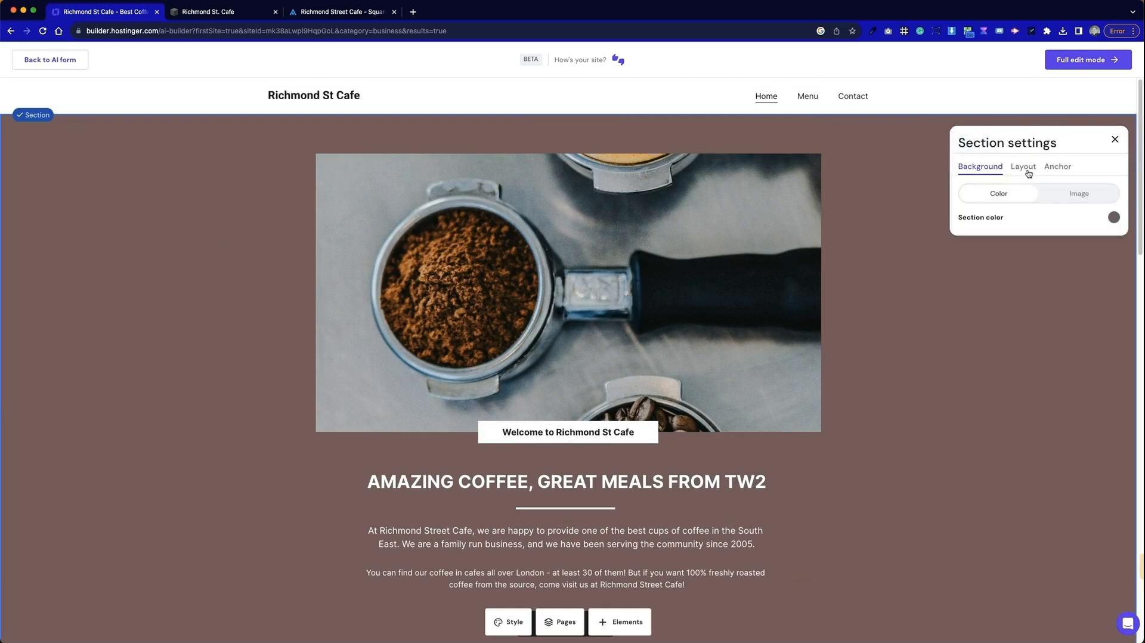
pyautogui.hotkey('ctrl', 'Tab')
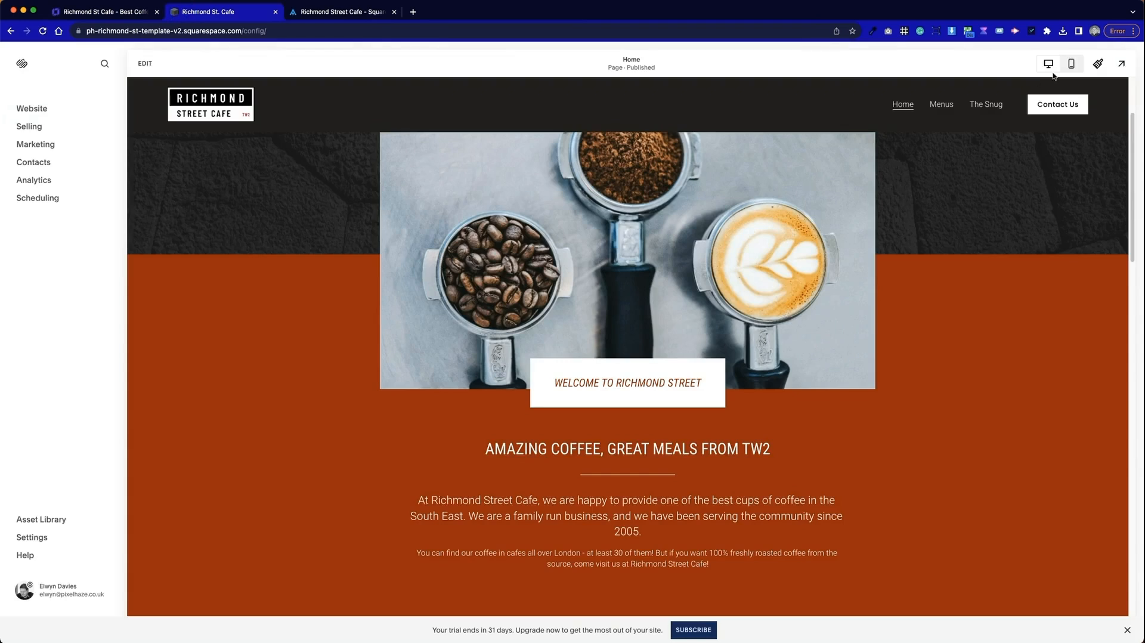
pyautogui.click(873, 31)
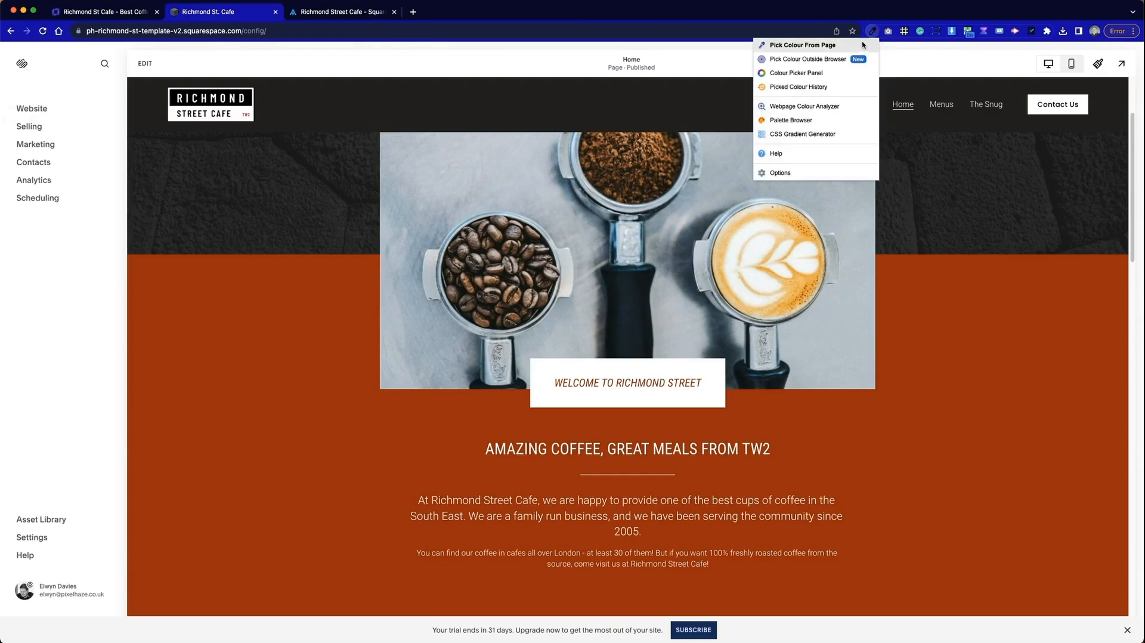
pyautogui.click(857, 48)
pyautogui.click(953, 353)
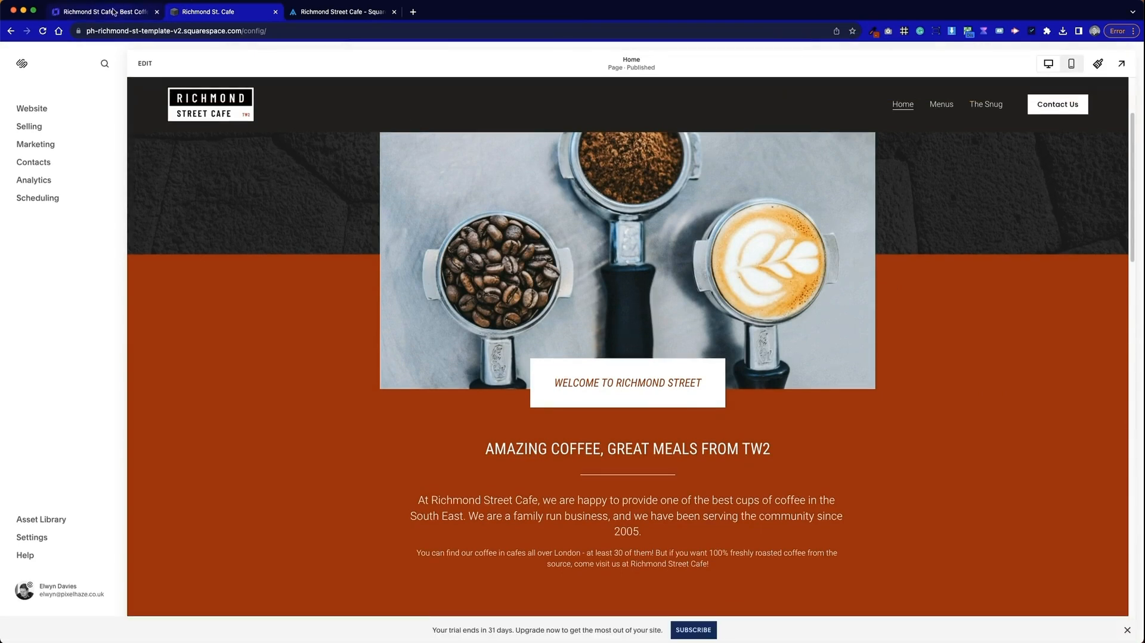
# Return to the Hostinger builder and set the section's background colour to the rust-orange sampled from the Squarespace page
pyautogui.click(116, 13)
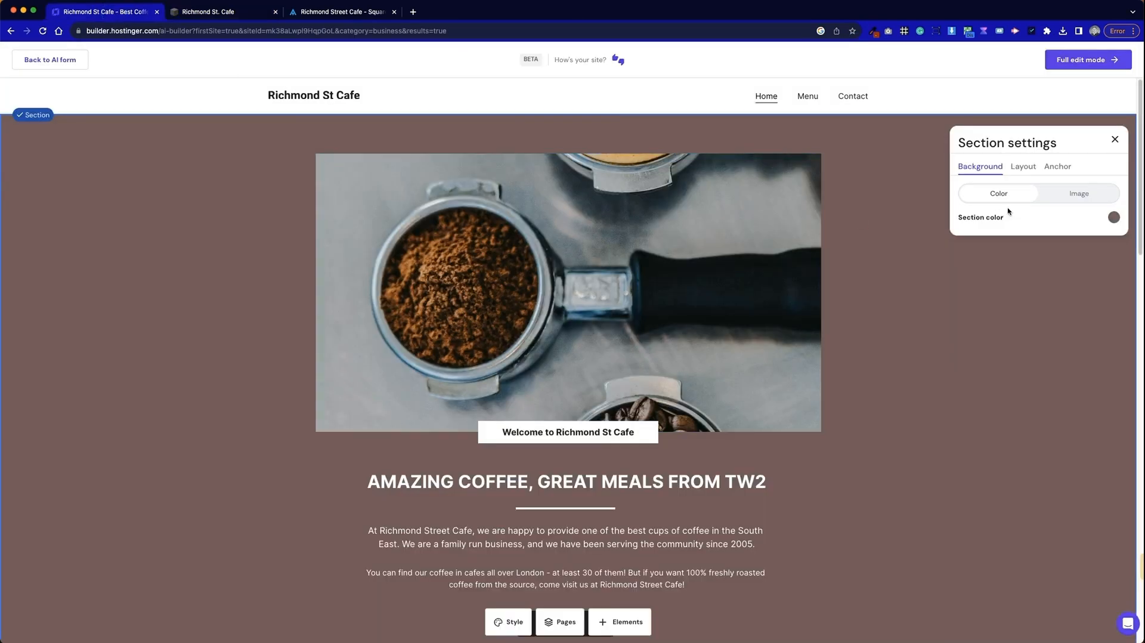
pyautogui.click(1113, 217)
pyautogui.click(903, 295)
pyautogui.press('super+a')
pyautogui.press('super+v')
pyautogui.click(997, 393)
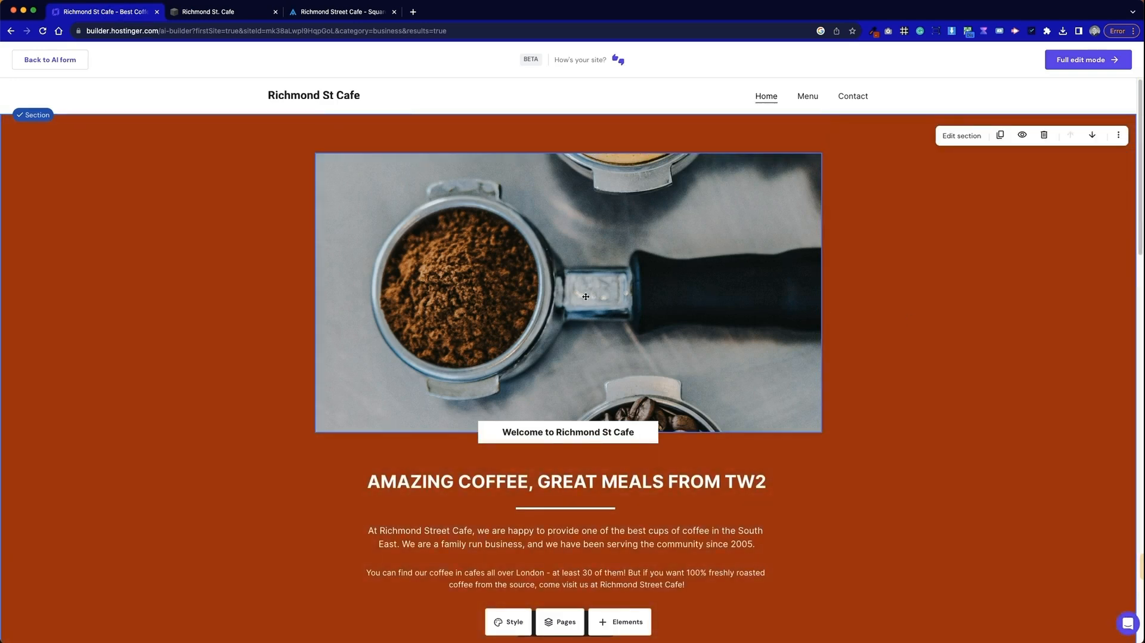
pyautogui.scroll(-5, 942, 418)
pyautogui.scroll(5, 946, 428)
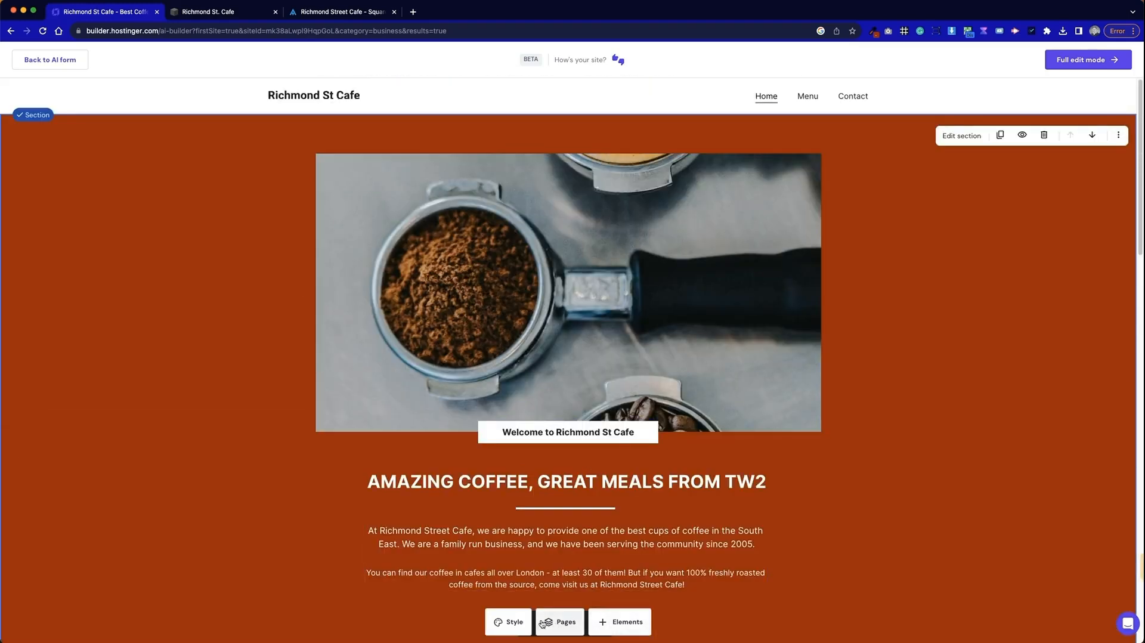
# Add an image element, move it to the upper edge of the rust-orange section and stretch it across the full content grid width
pyautogui.click(613, 628)
pyautogui.click(619, 413)
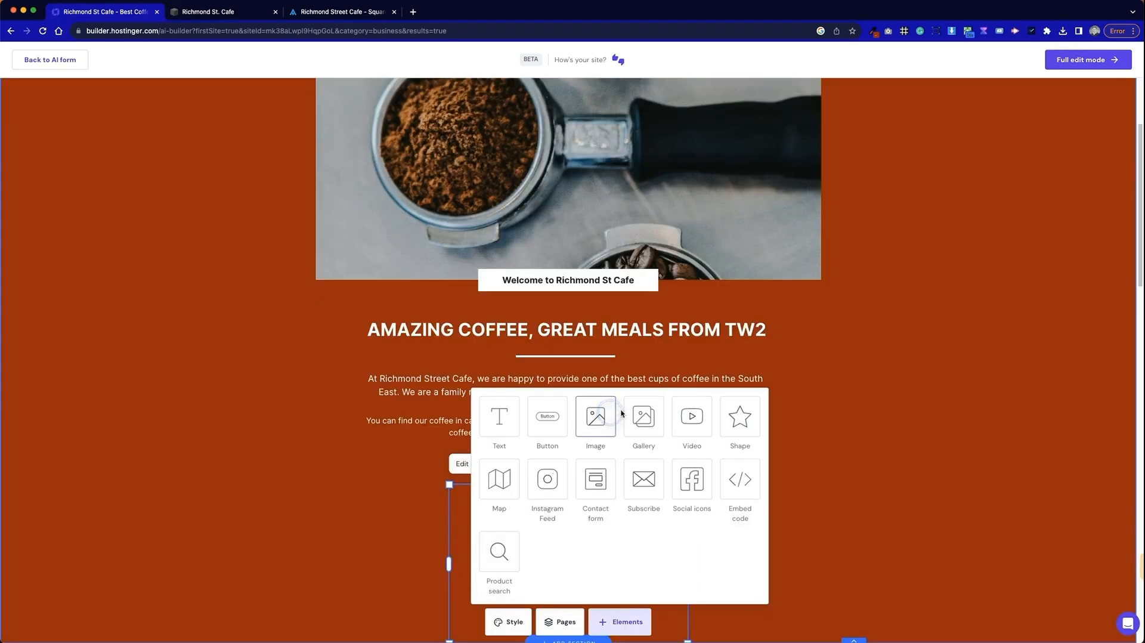
pyautogui.moveTo(603, 546); pyautogui.dragTo(544, 148)
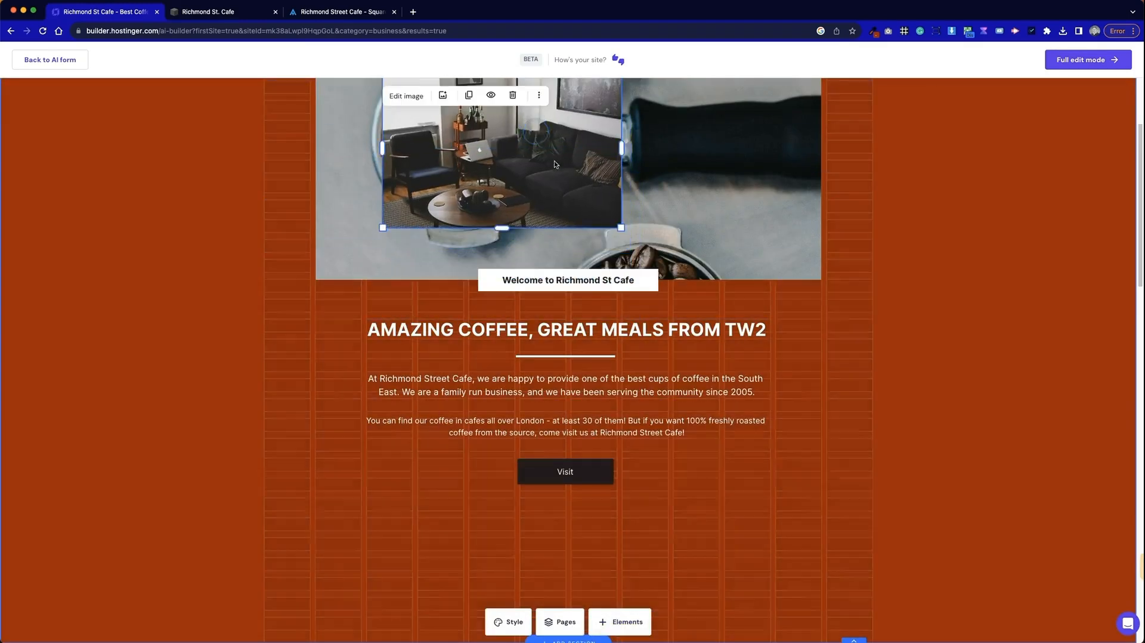
pyautogui.scroll(3, 555, 397)
pyautogui.moveTo(518, 279); pyautogui.dragTo(92, 182)
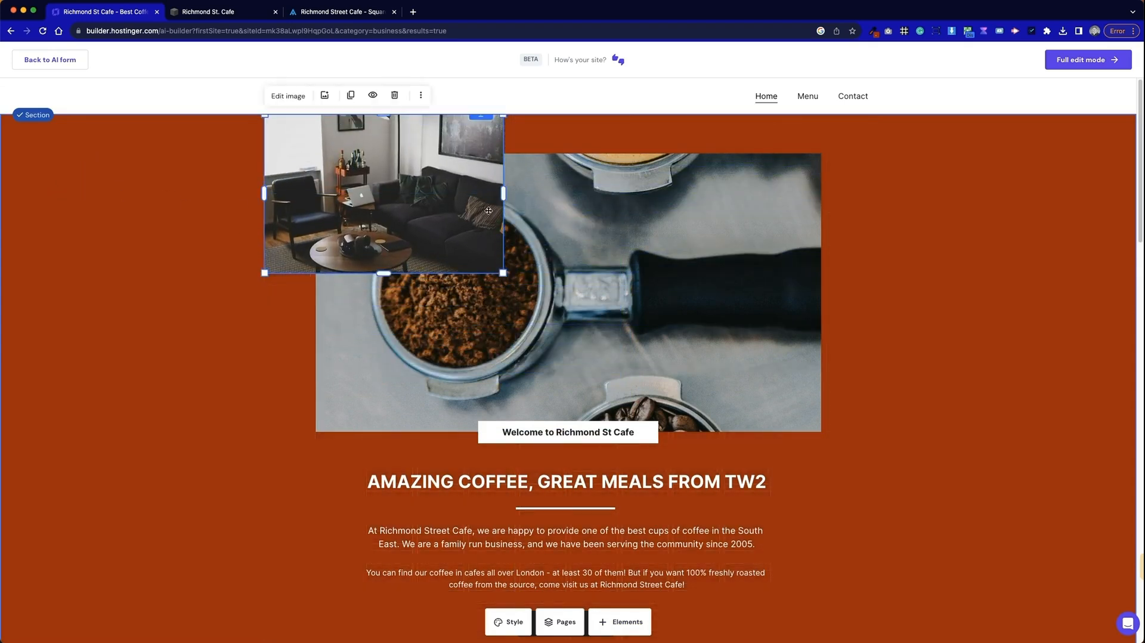
pyautogui.moveTo(498, 199); pyautogui.dragTo(872, 200)
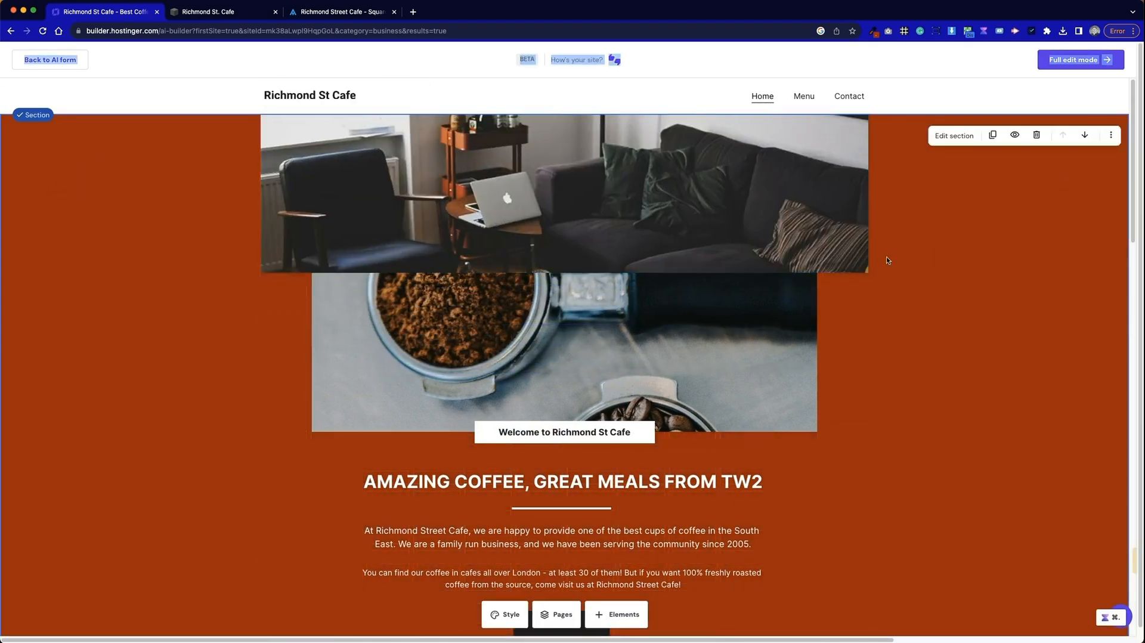
pyautogui.moveTo(577, 271); pyautogui.dragTo(576, 324)
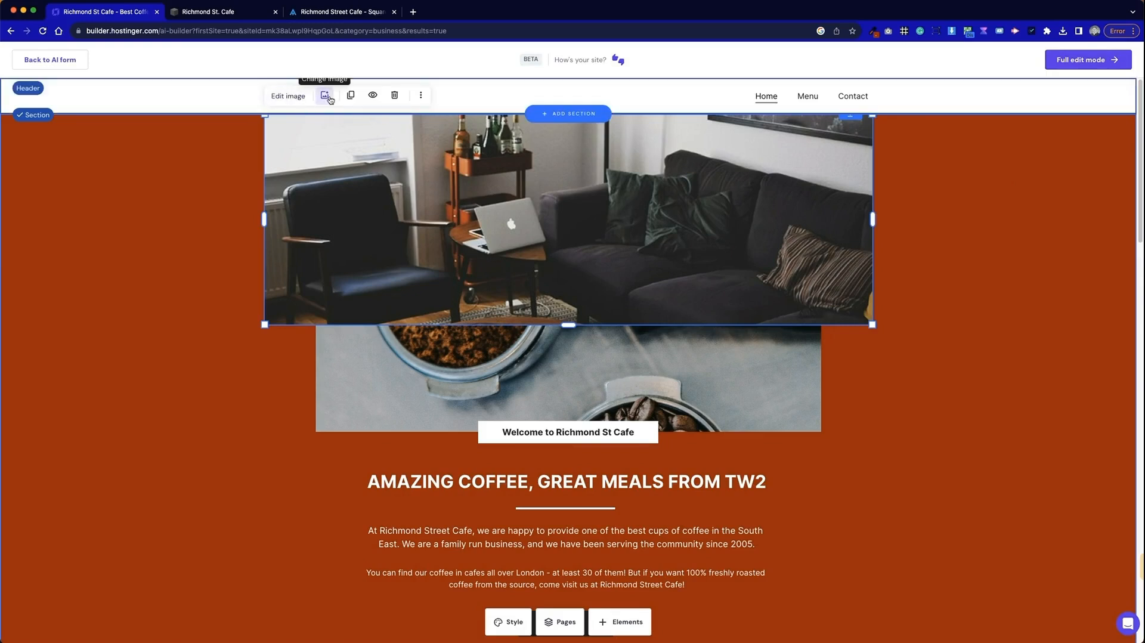
pyautogui.click(420, 96)
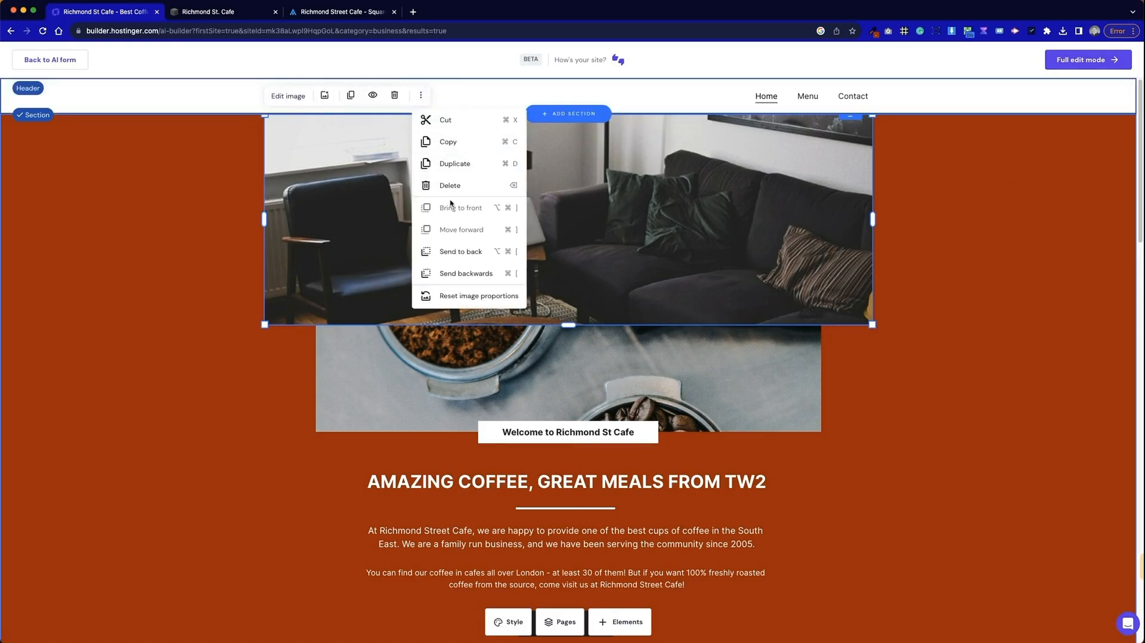
pyautogui.click(806, 204)
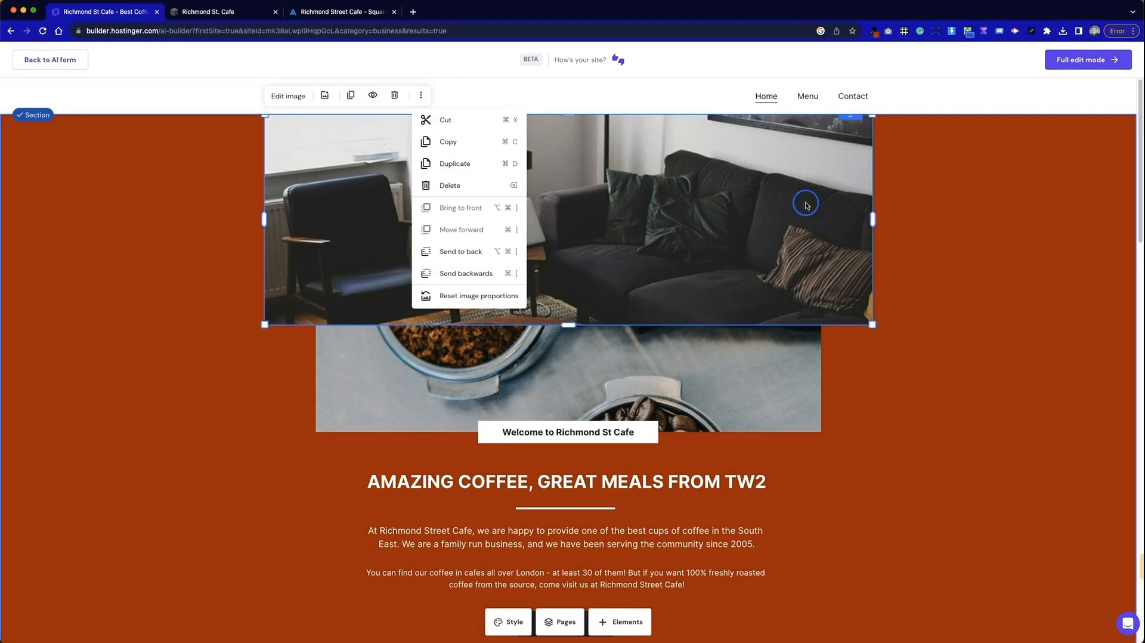
pyautogui.click(970, 418)
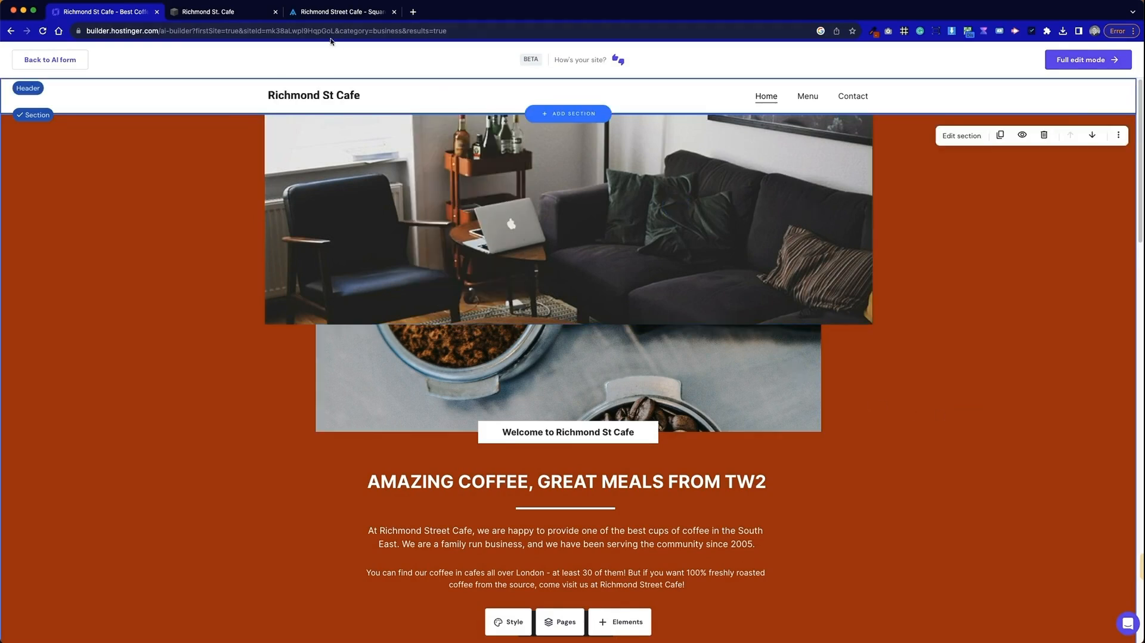
# Switch to the Squarespace page and download its dark brick background image with the image downloader extension
pyautogui.click(248, 16)
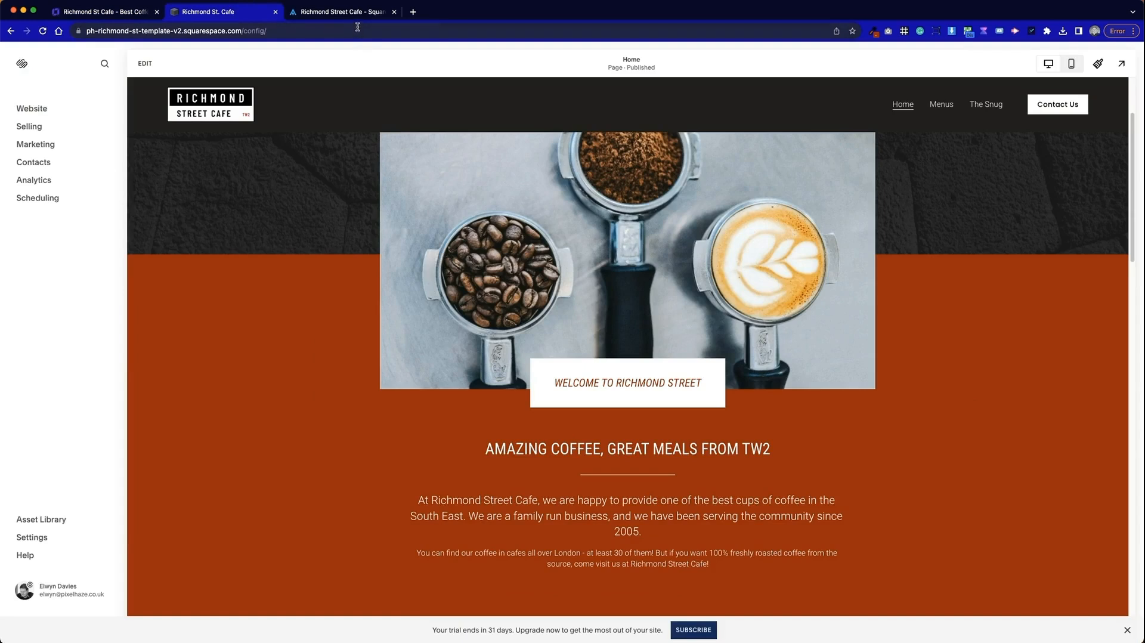
pyautogui.rightClick(327, 149)
pyautogui.click(952, 30)
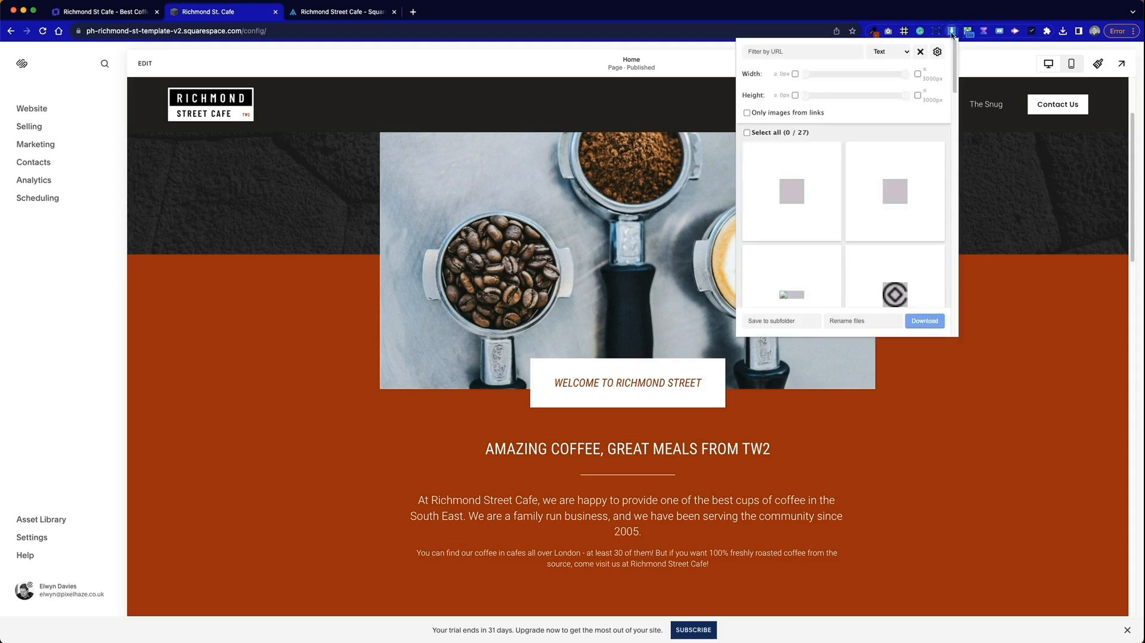
pyautogui.scroll(-3, 931, 191)
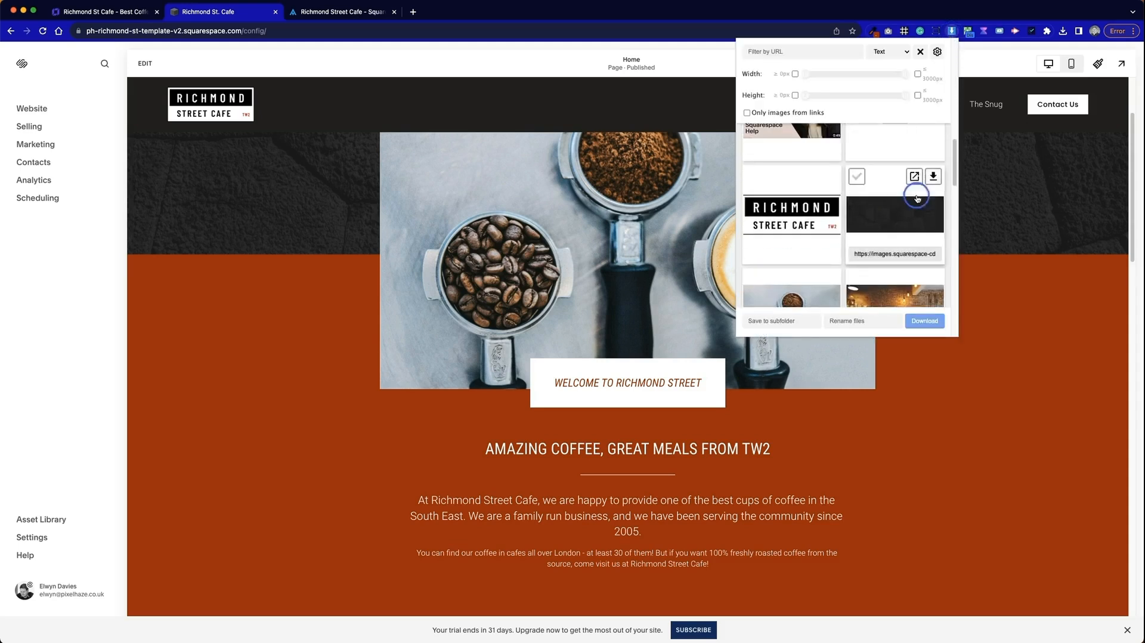
pyautogui.click(907, 214)
pyautogui.click(926, 323)
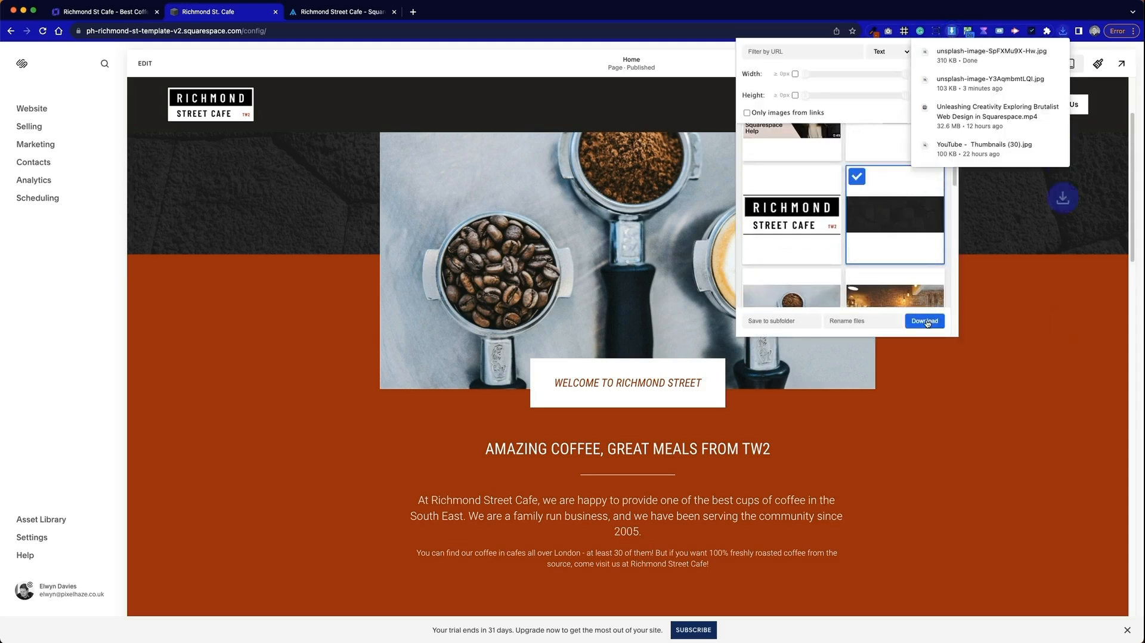
# Download only the Richmond Street Cafe logo from the image list and close the image downloader
pyautogui.click(845, 229)
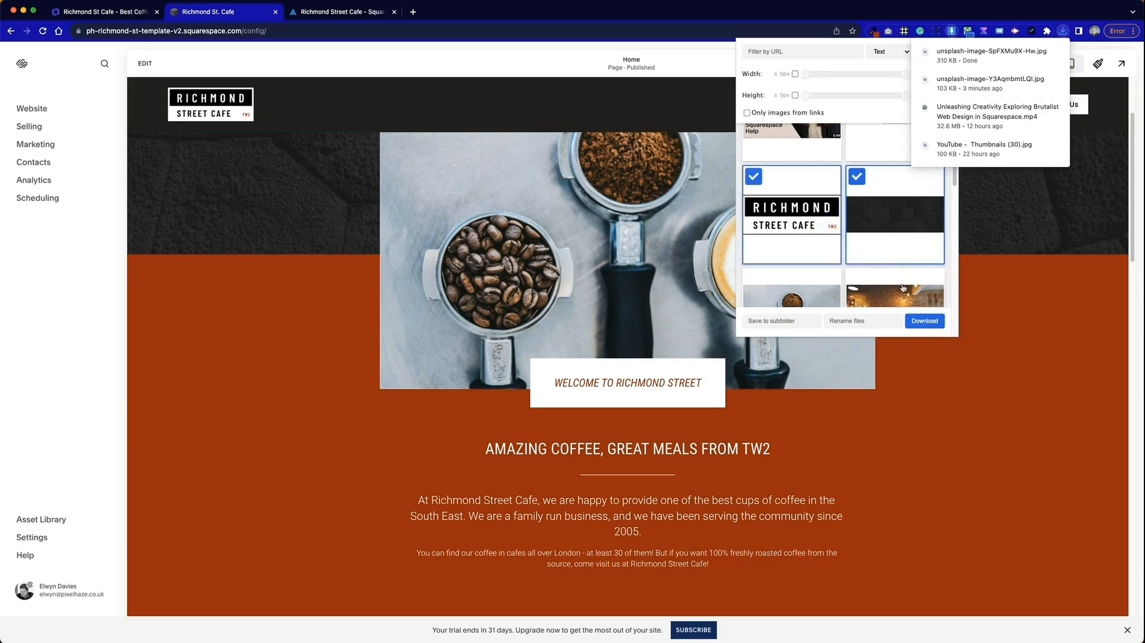
pyautogui.click(861, 238)
pyautogui.click(929, 325)
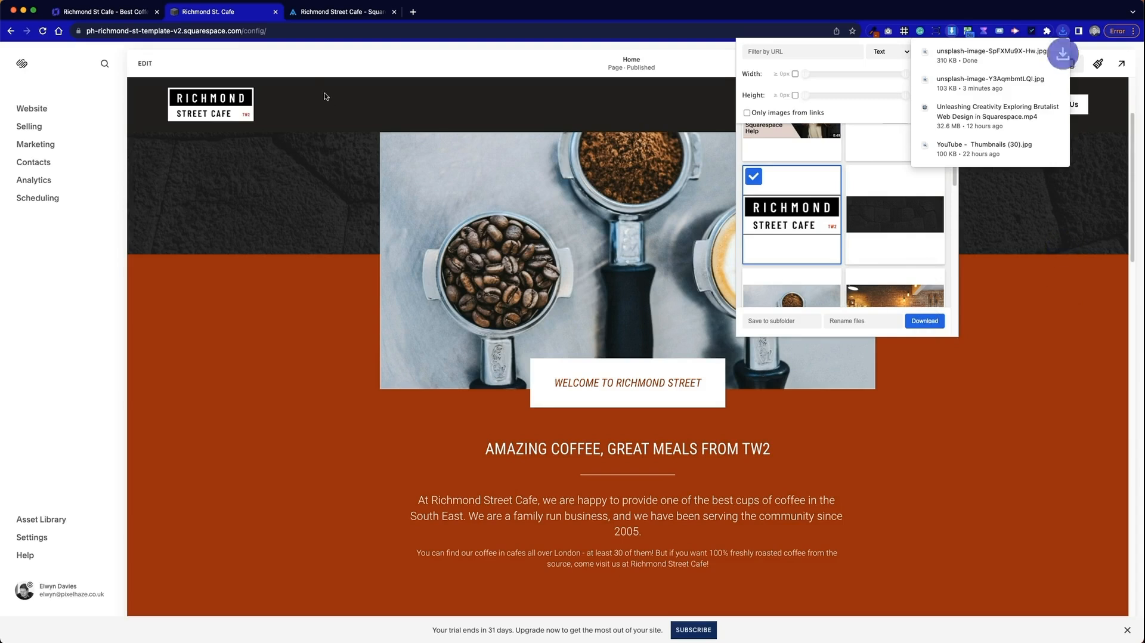
pyautogui.click(394, 98)
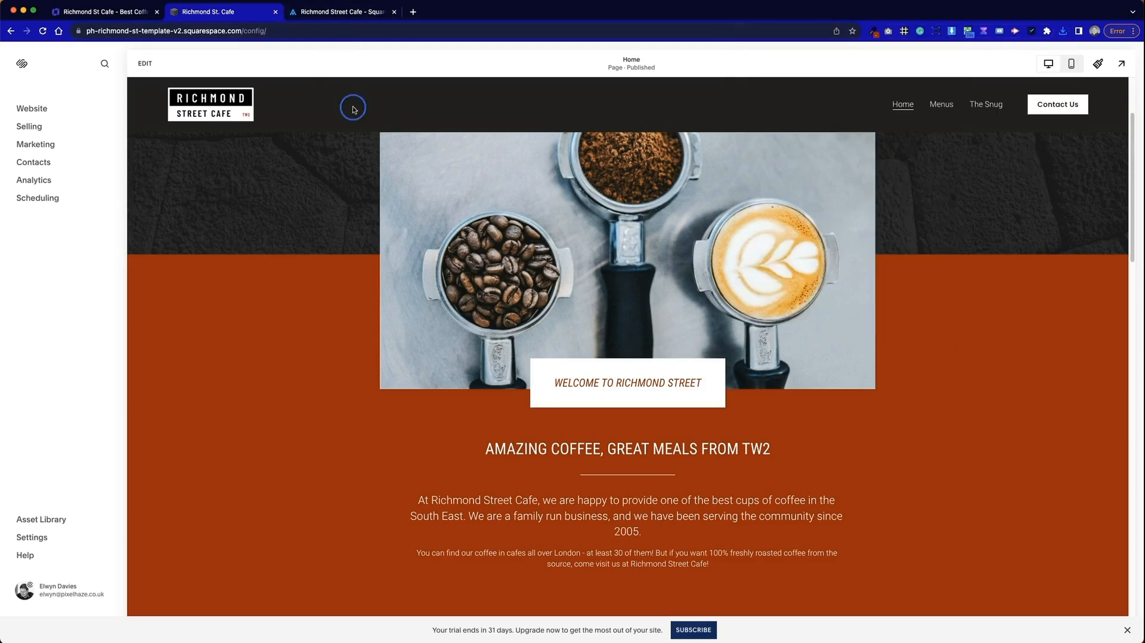
# Sample the dark header colour #262221 from the Squarespace page with the colour picker
pyautogui.click(873, 31)
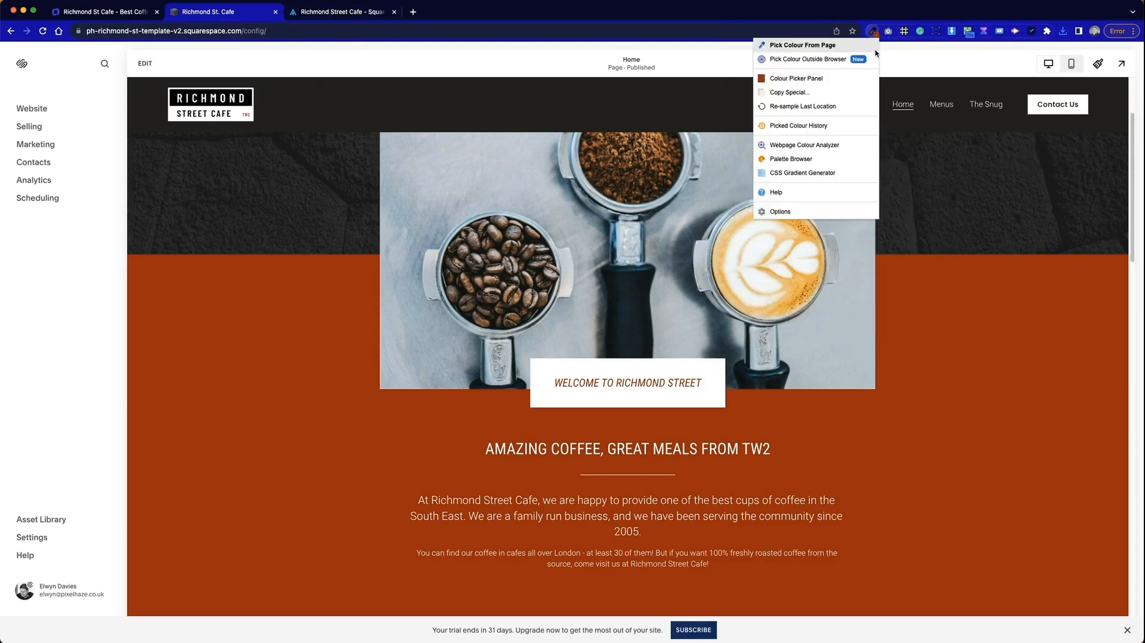
pyautogui.click(838, 46)
pyautogui.click(475, 134)
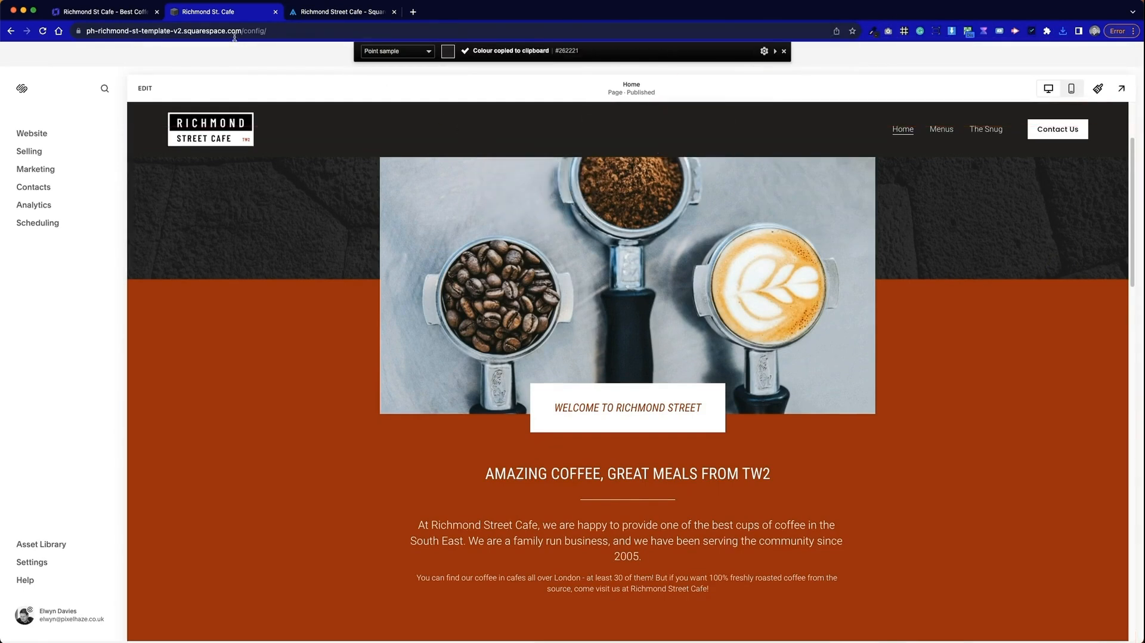
# Set the Hostinger site header's background to the dark colour copied from the Squarespace page
pyautogui.click(137, 14)
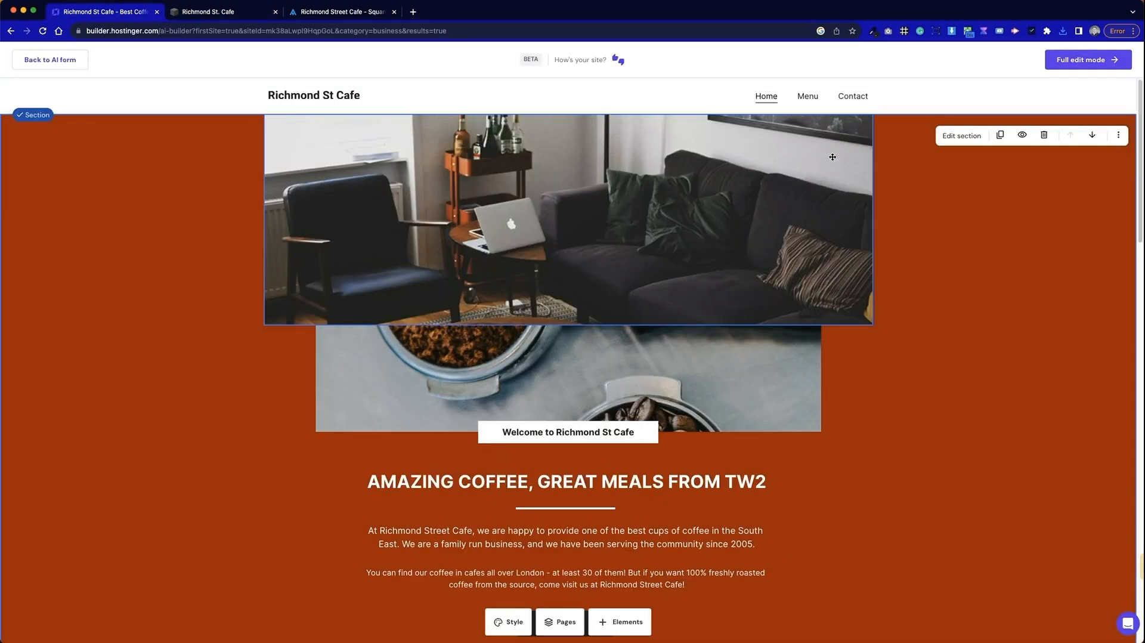
pyautogui.click(937, 92)
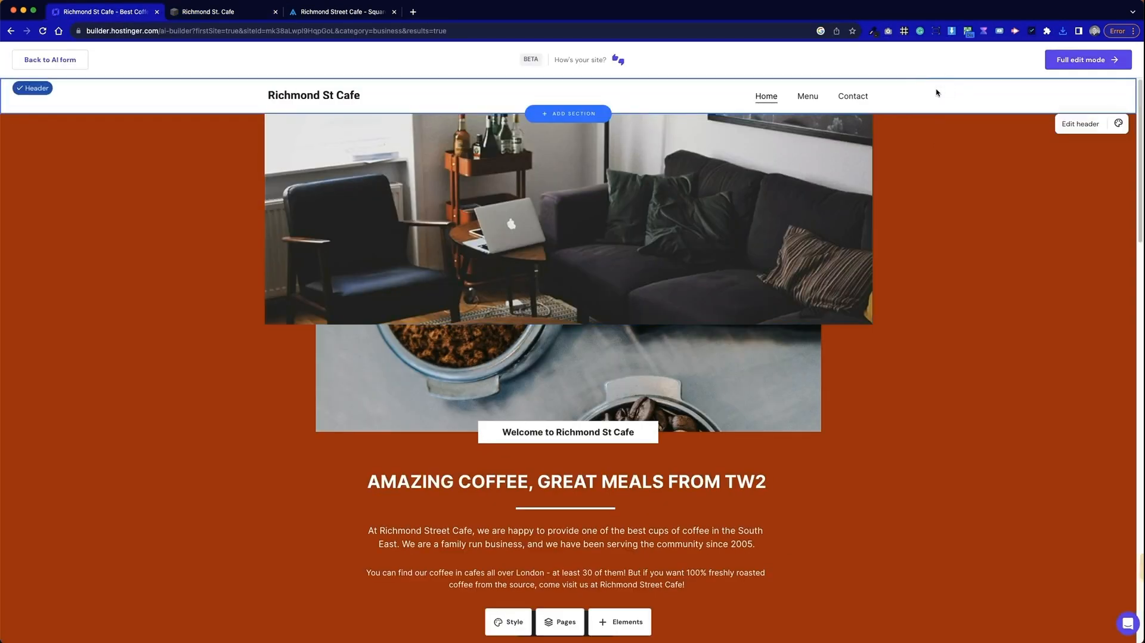
pyautogui.click(1118, 122)
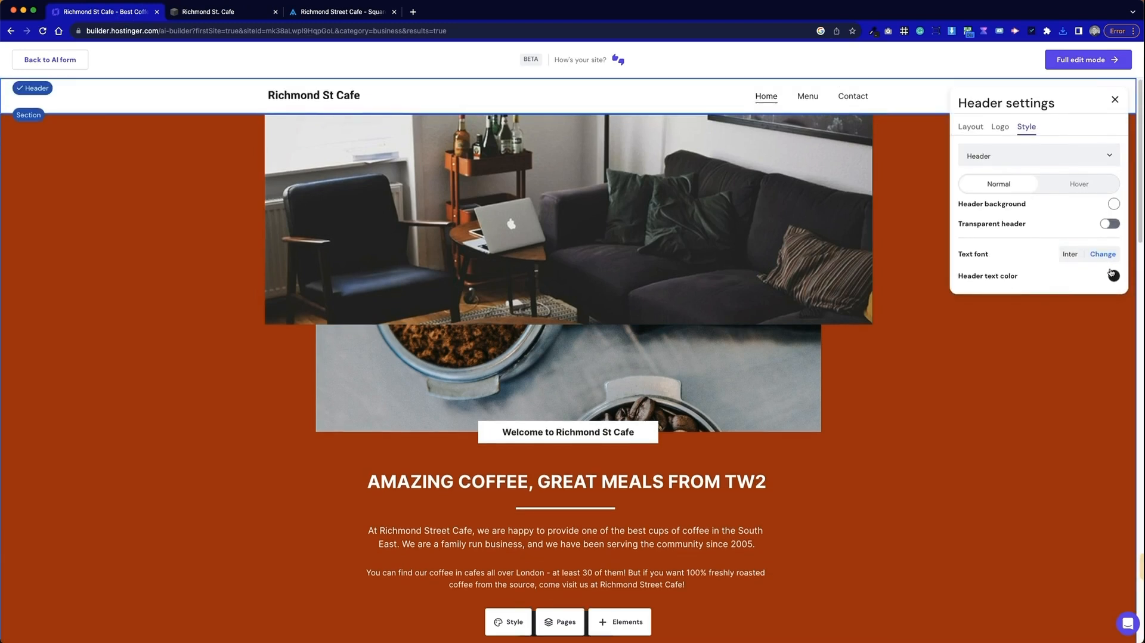
pyautogui.click(1114, 204)
pyautogui.click(933, 367)
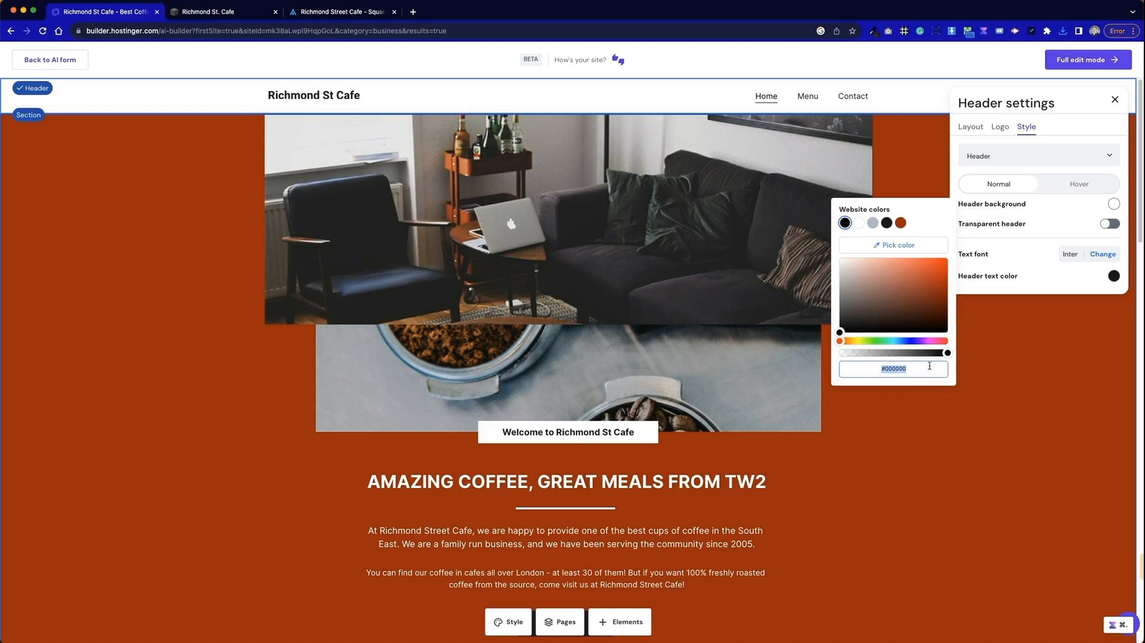
pyautogui.press('super+v')
pyautogui.click(1077, 281)
# Set the header text colour to the white website colour
pyautogui.click(1107, 277)
pyautogui.click(1113, 278)
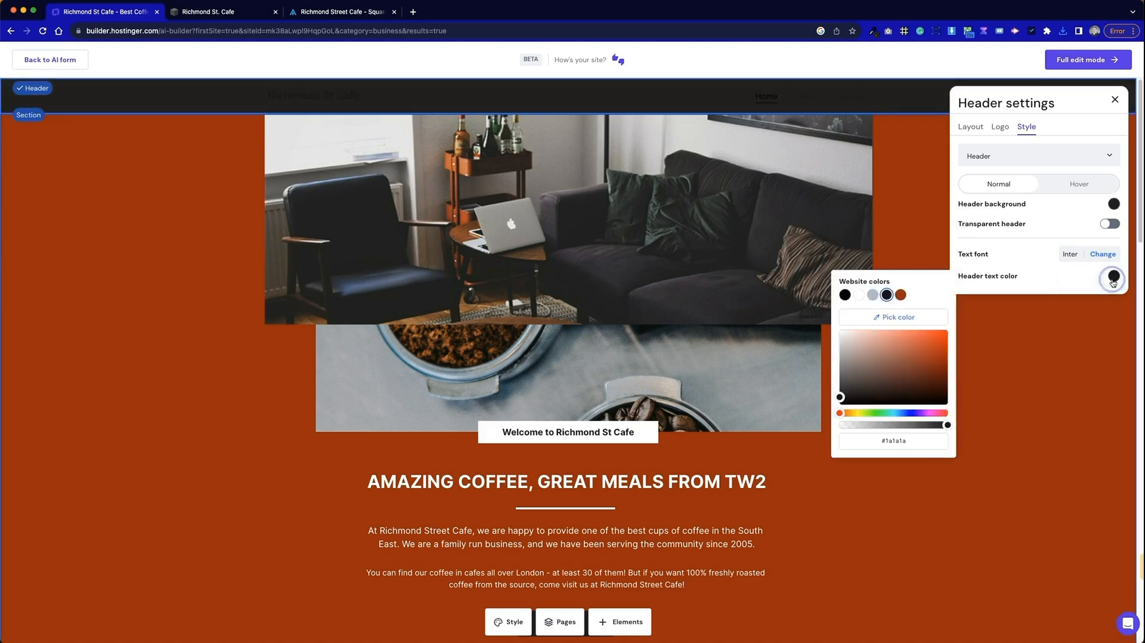
pyautogui.click(859, 295)
pyautogui.click(1023, 228)
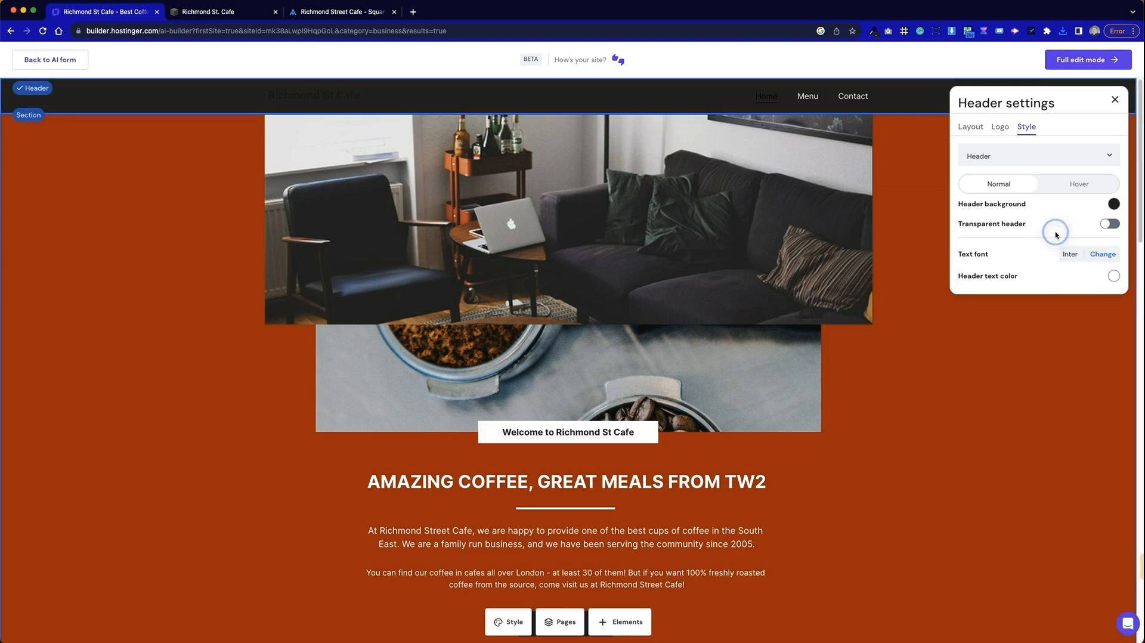
# Check the header's logo settings and the media library's Images section for a way to use an own logo, and close them
pyautogui.click(1000, 127)
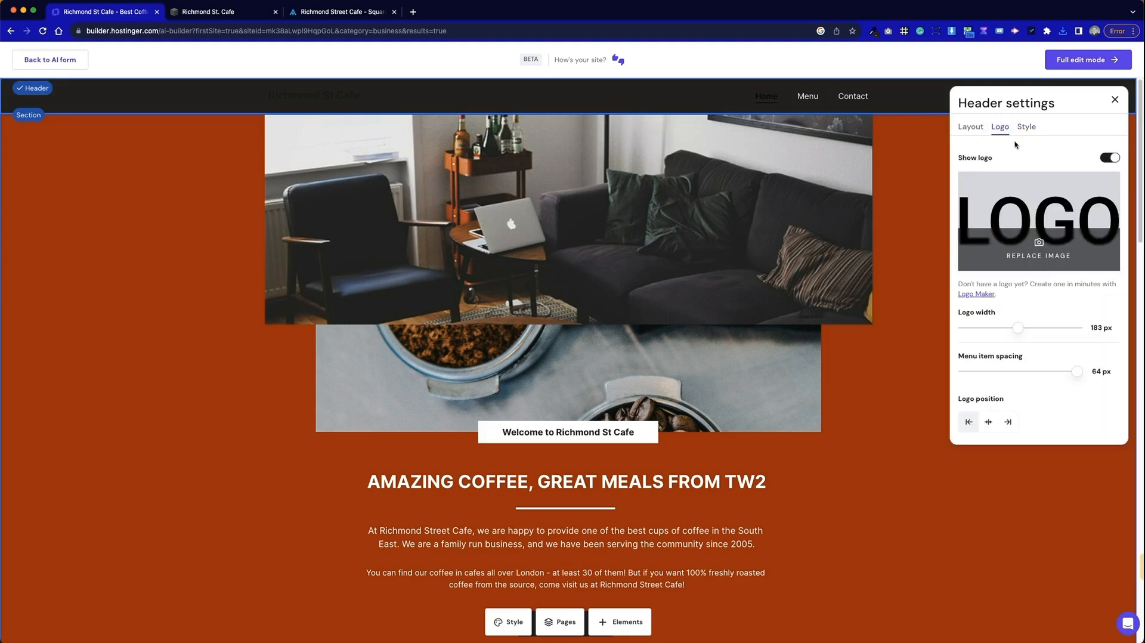
pyautogui.click(1048, 249)
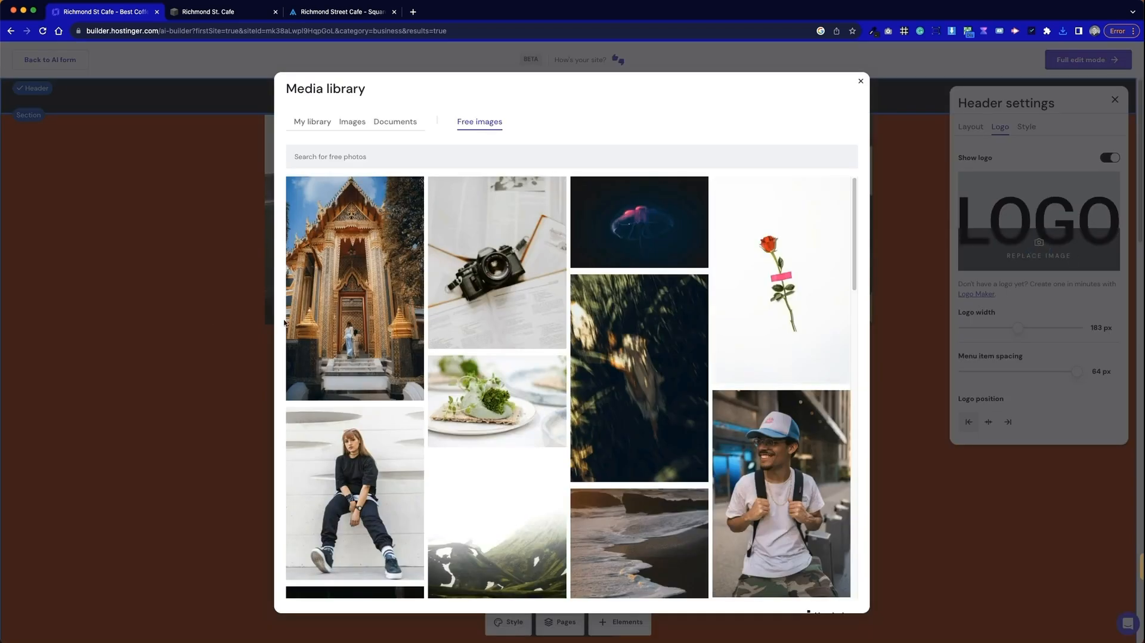
pyautogui.click(351, 123)
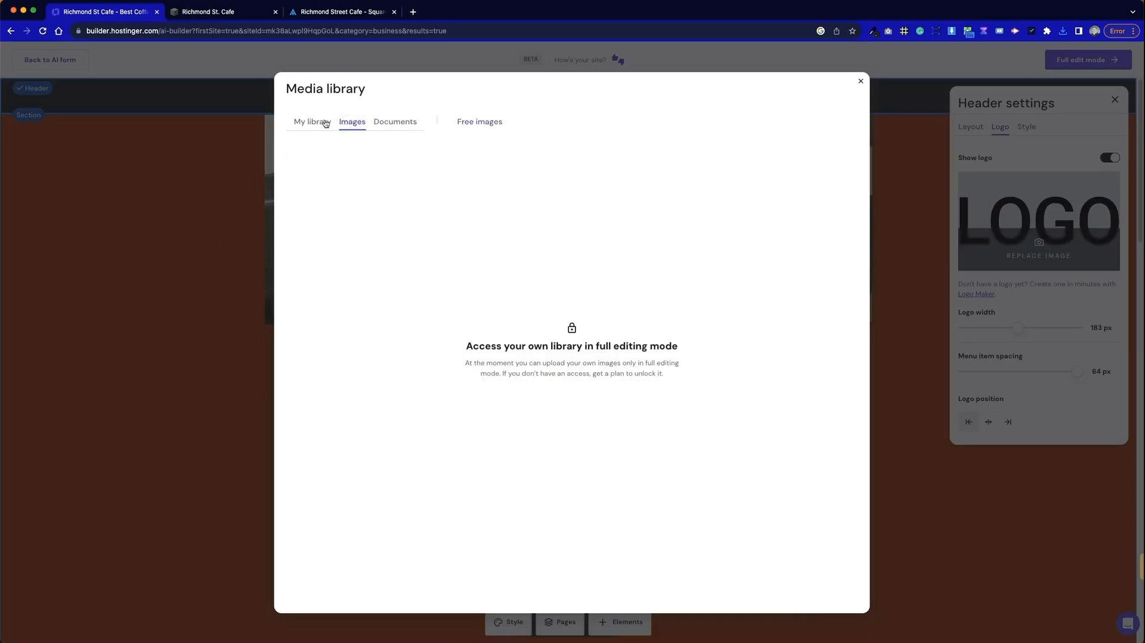
pyautogui.click(924, 215)
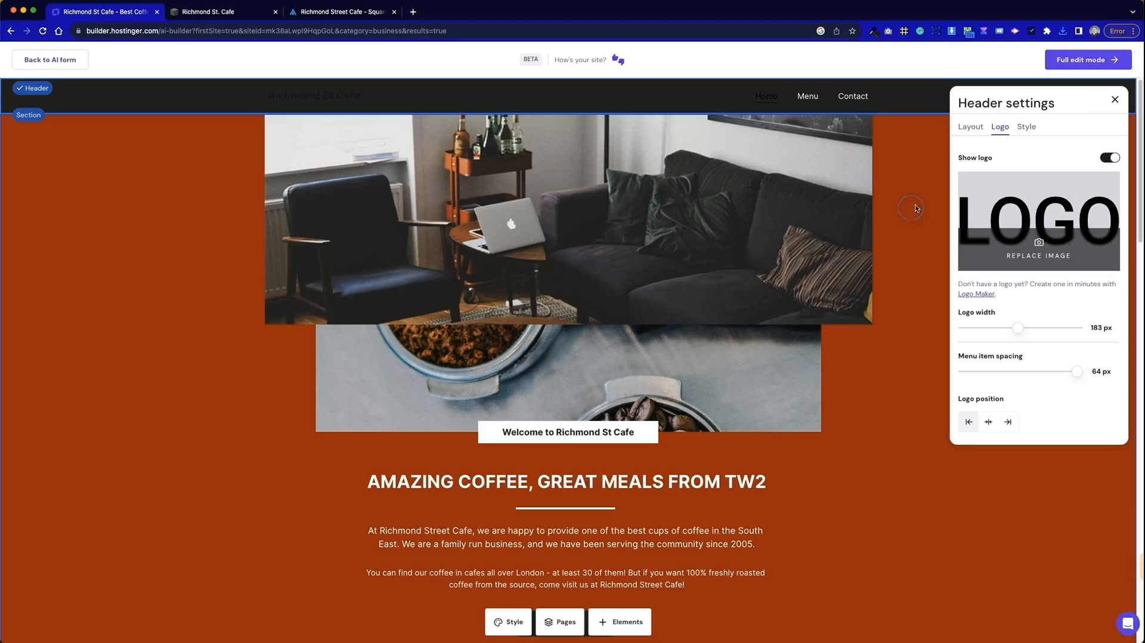
pyautogui.click(1114, 98)
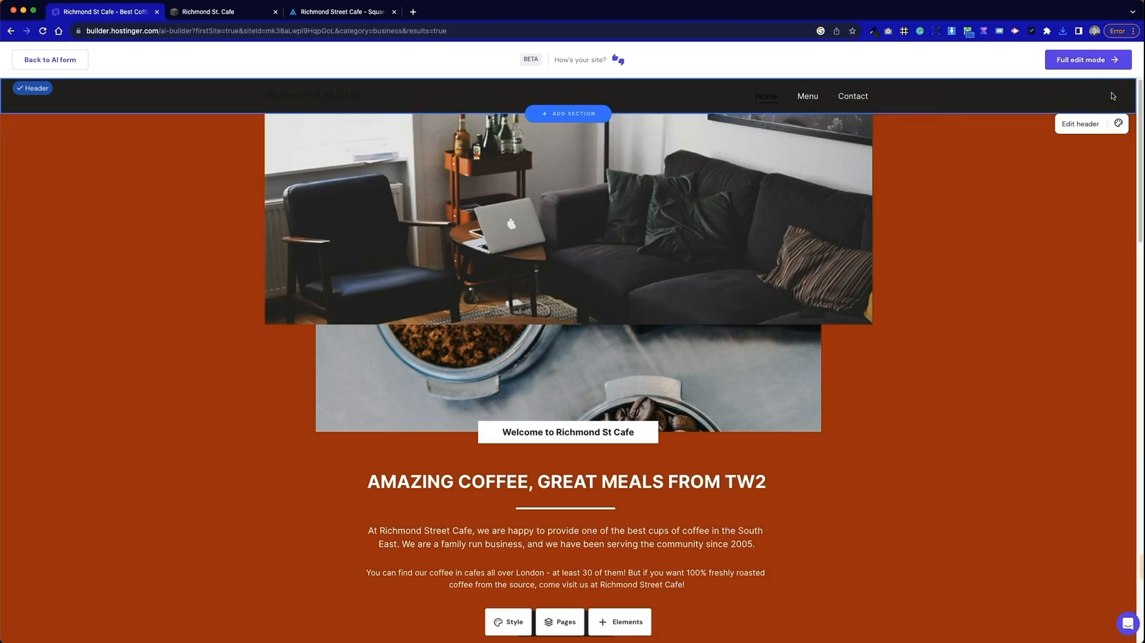
# Shorten the rust-orange section so that it ends just below the Visit button
pyautogui.scroll(-5, 837, 262)
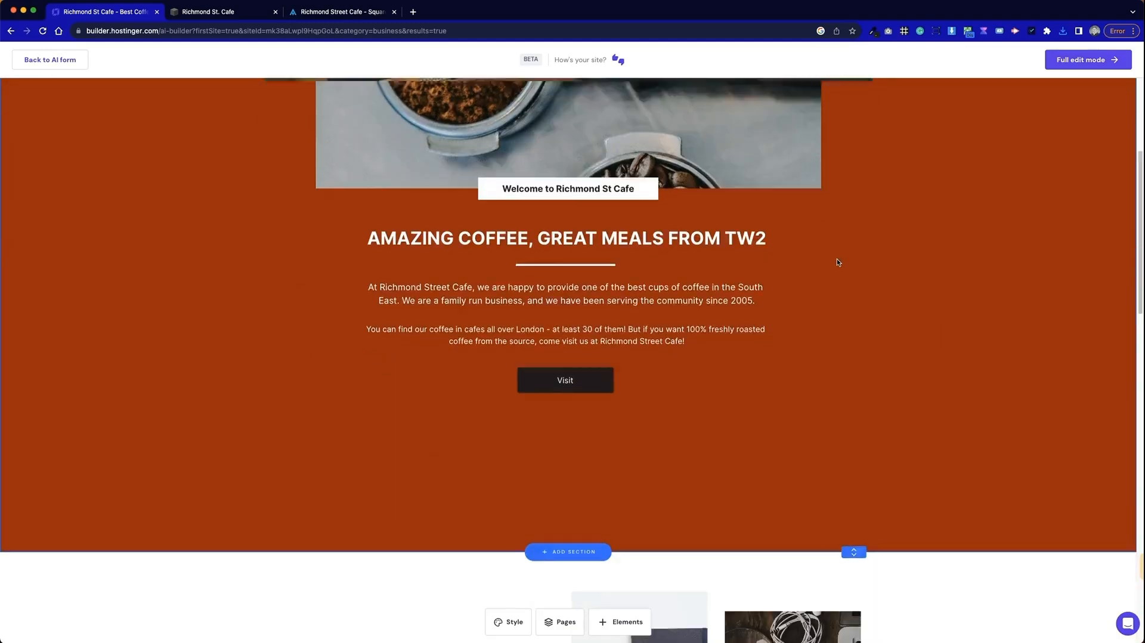
pyautogui.moveTo(857, 529); pyautogui.dragTo(876, 405)
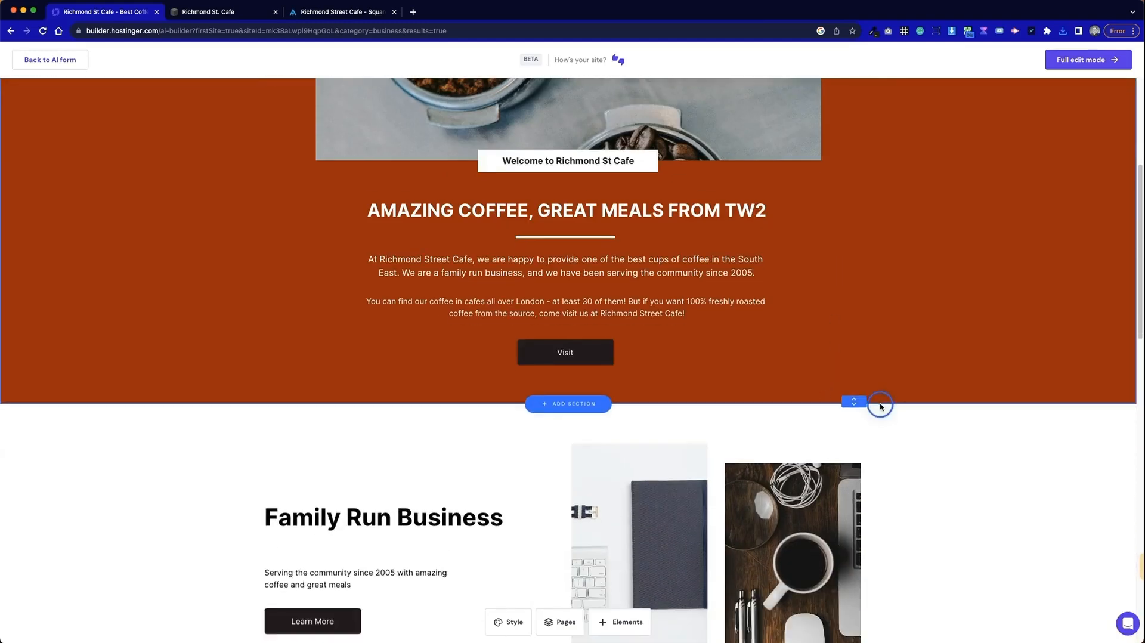
pyautogui.scroll(5, 922, 360)
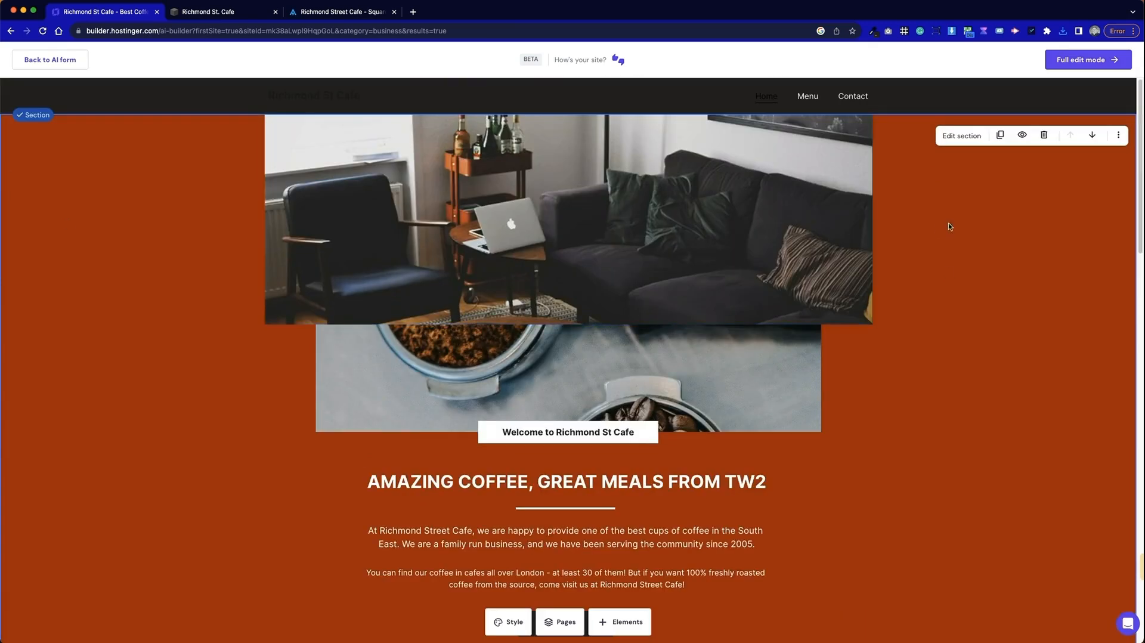
# Try to send the living-room image backwards behind the coffee image, and delete it
pyautogui.click(589, 198)
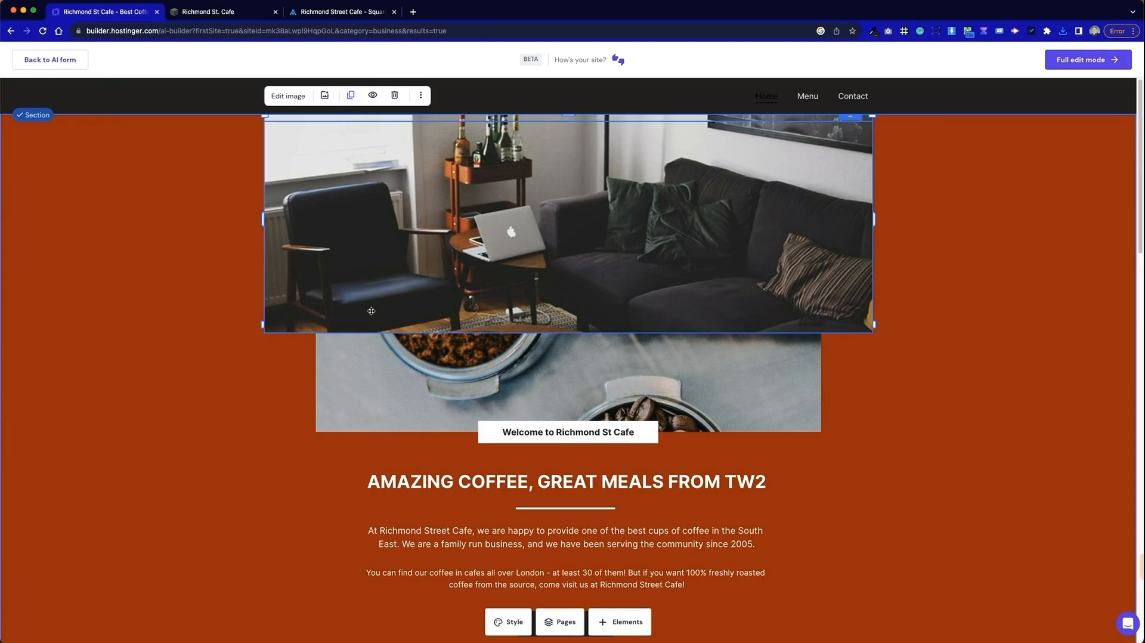
pyautogui.click(384, 366)
pyautogui.moveTo(567, 186); pyautogui.dragTo(567, 180)
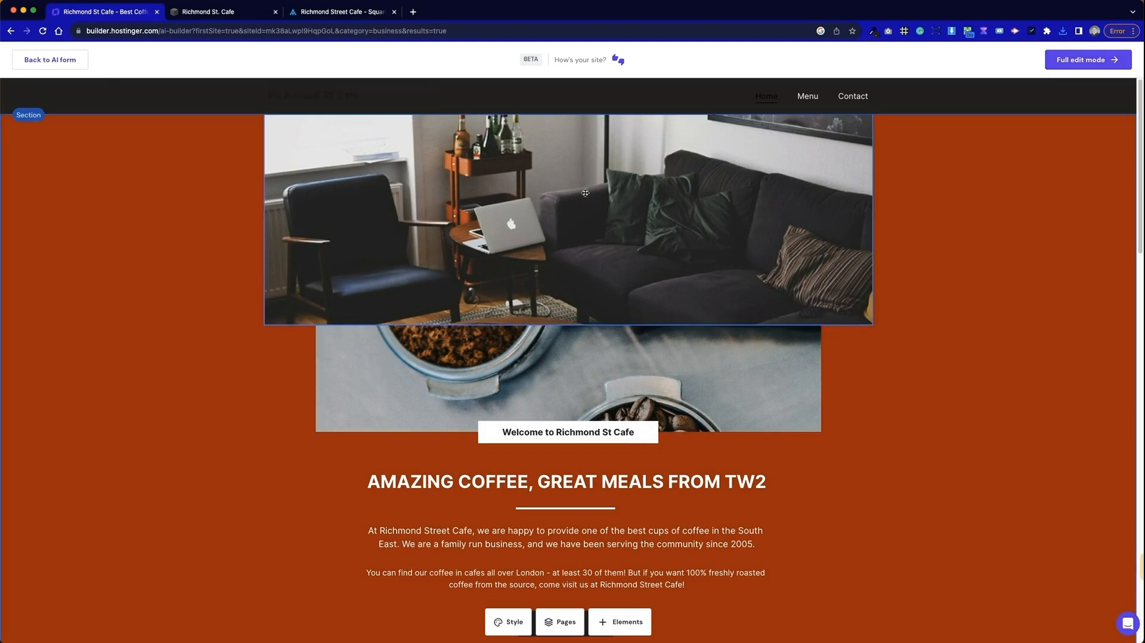
pyautogui.click(421, 95)
pyautogui.click(480, 273)
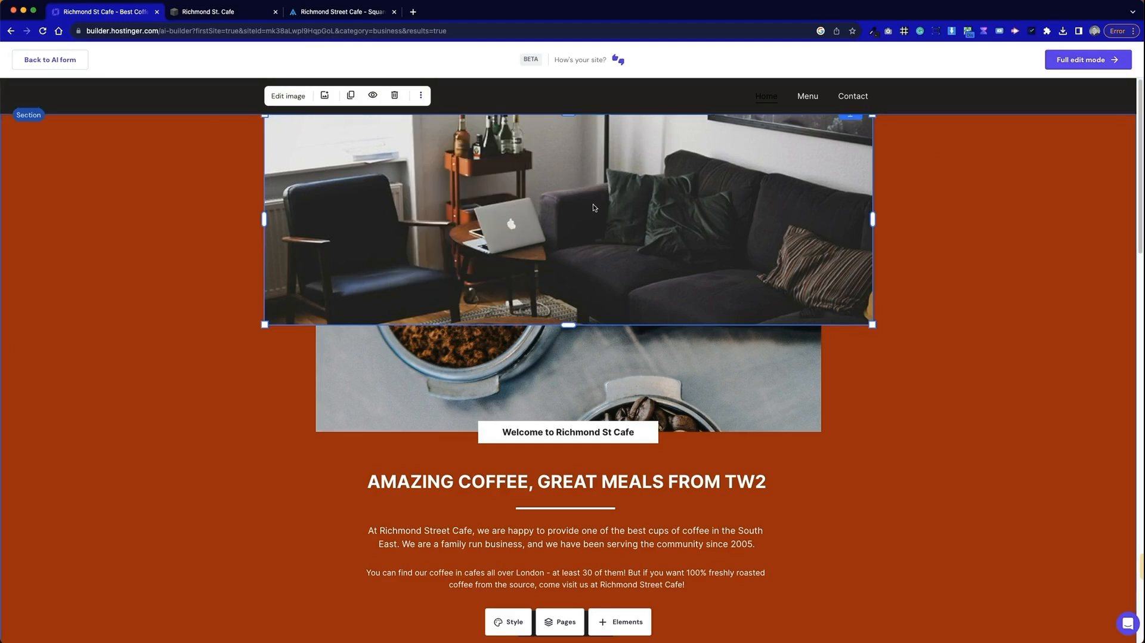
pyautogui.press('Delete')
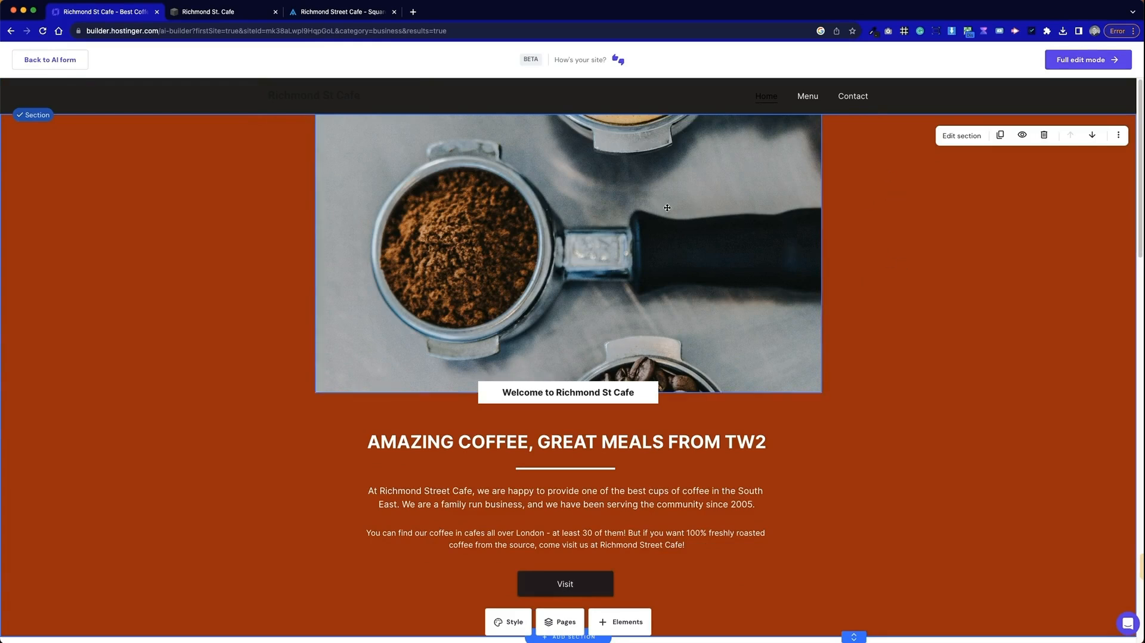
# Review the reworked home page section and open the site in full edit mode
pyautogui.scroll(-2, 963, 344)
pyautogui.scroll(2, 964, 343)
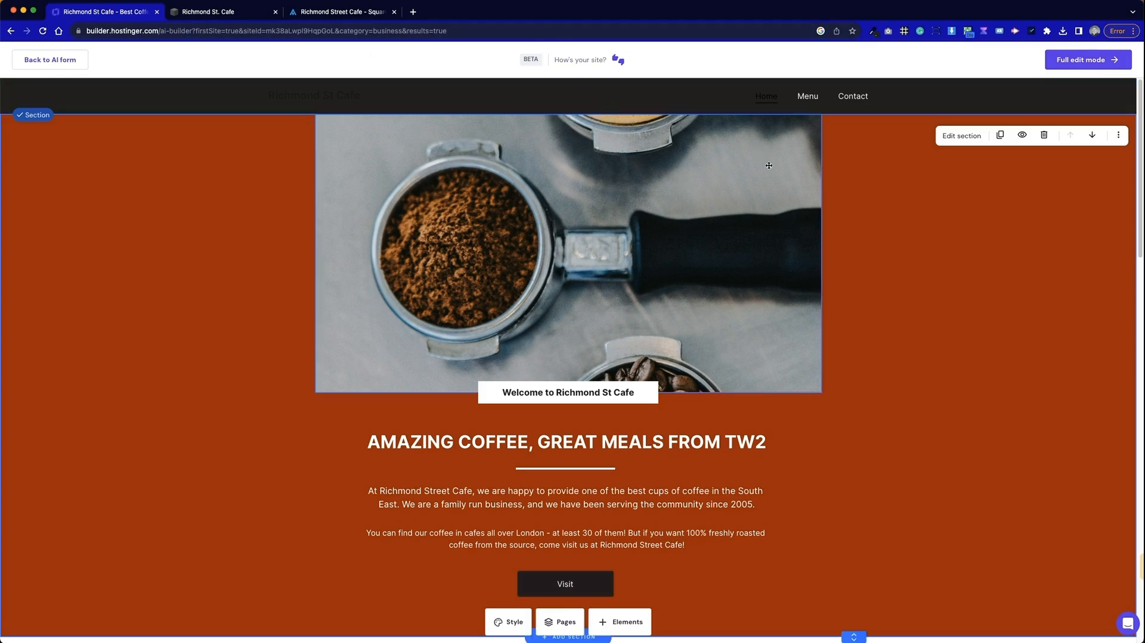
pyautogui.click(1083, 59)
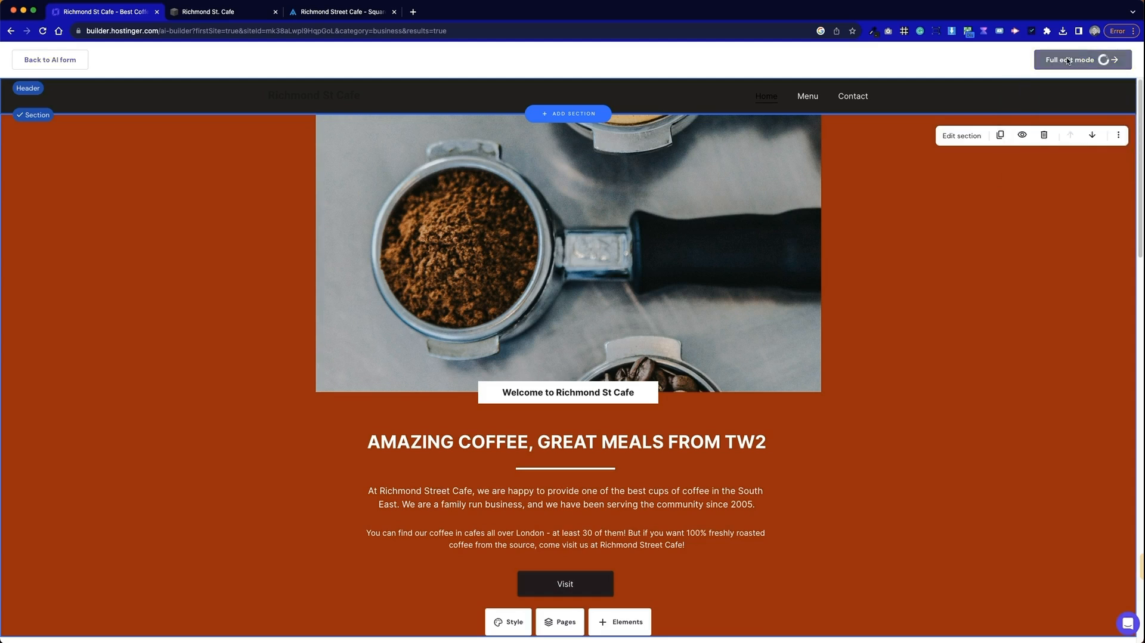